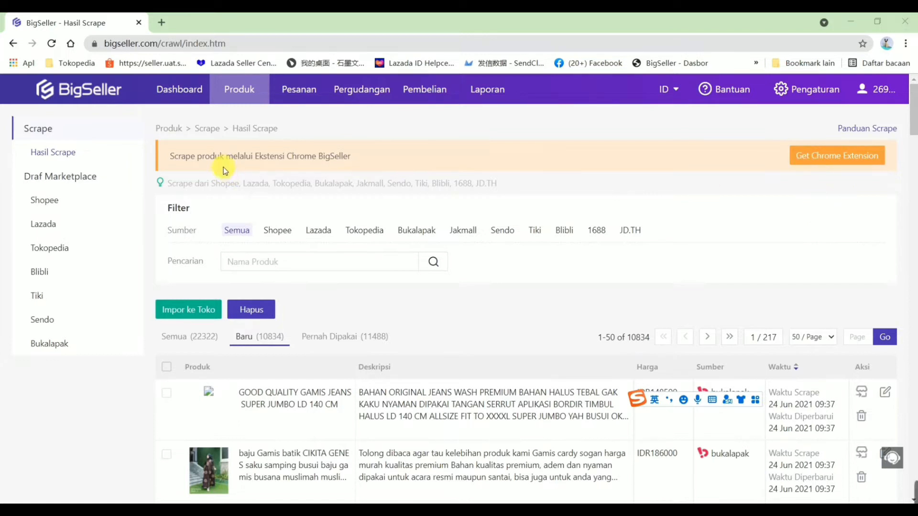
{"action": "triple_click", "coordinate": [180, 156]}
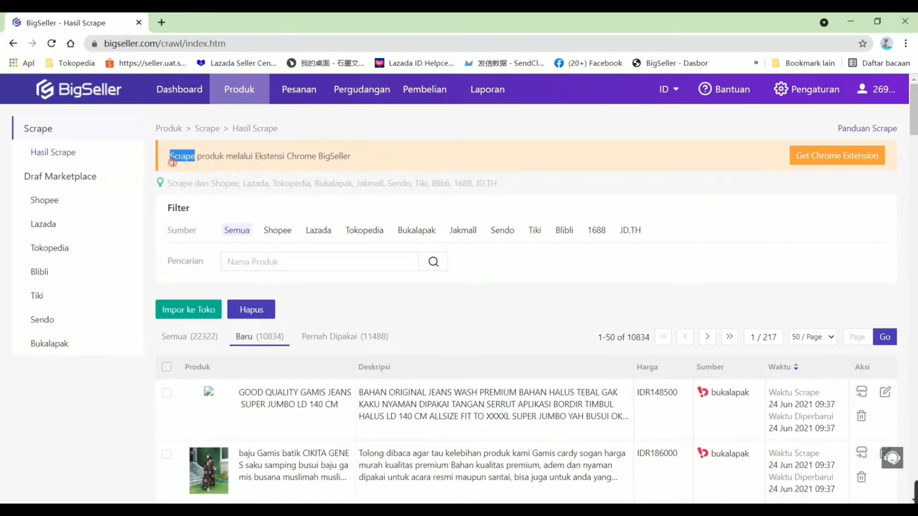
{"action": "mouse_move", "coordinate": [236, 84]}
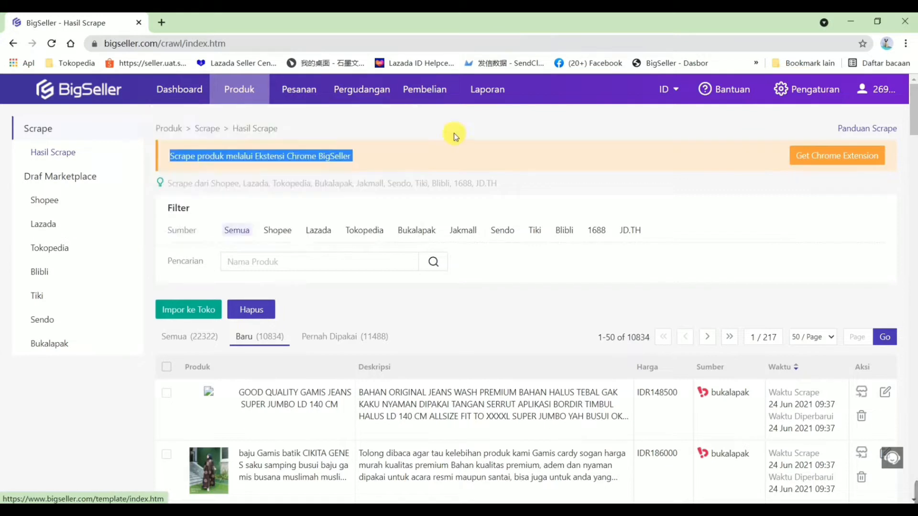
{"action": "left_click", "coordinate": [455, 156]}
{"action": "left_click", "coordinate": [183, 155]}
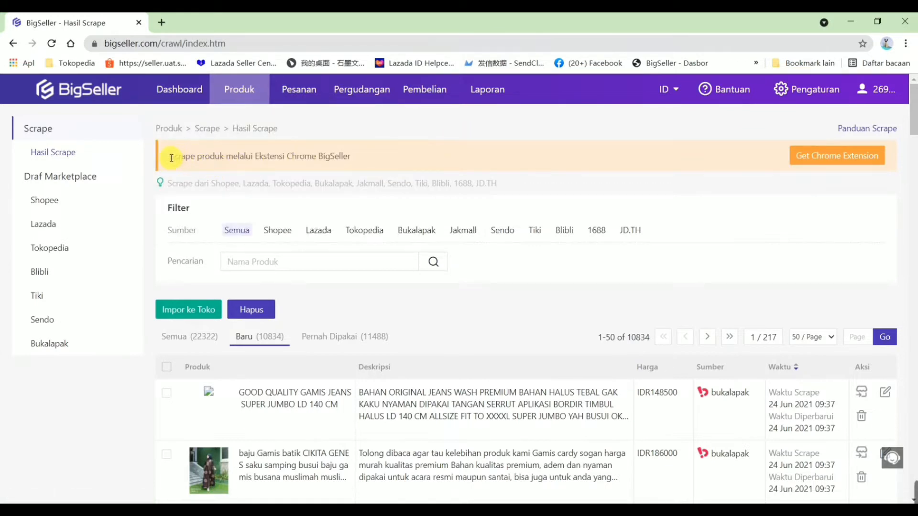
{"action": "left_click_drag", "start_coordinate": [171, 158], "coordinate": [266, 159]}
{"action": "left_click", "coordinate": [307, 158]}
Install the BigSeller - Product Scraper extension from the Chrome Web Store and dismiss the installation notice
{"action": "left_click", "coordinate": [829, 159]}
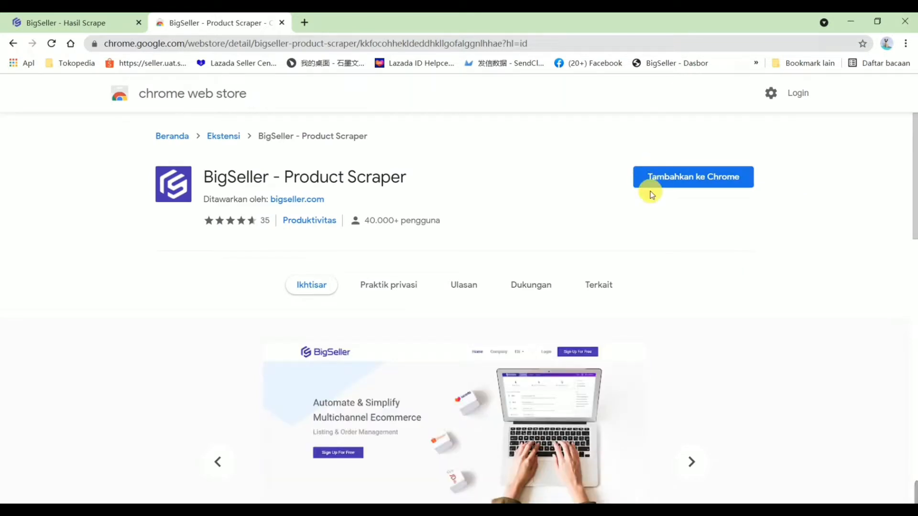
{"action": "left_click", "coordinate": [697, 178]}
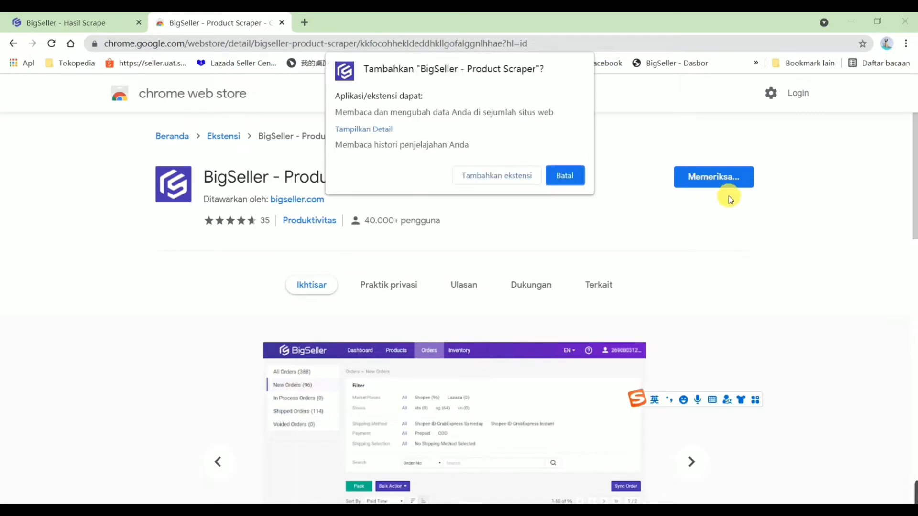
{"action": "left_click", "coordinate": [494, 180]}
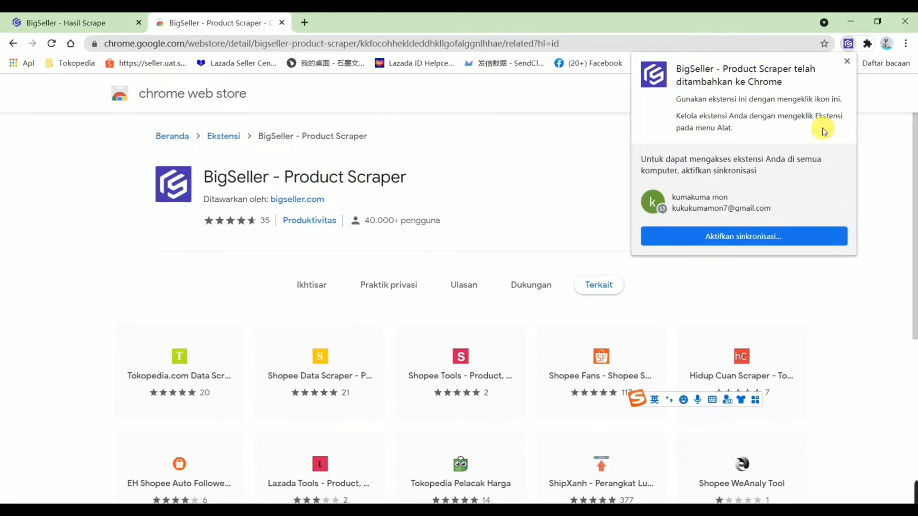
{"action": "left_click", "coordinate": [846, 64]}
Open bukalapak.com in a new browser tab
{"action": "left_click", "coordinate": [306, 21]}
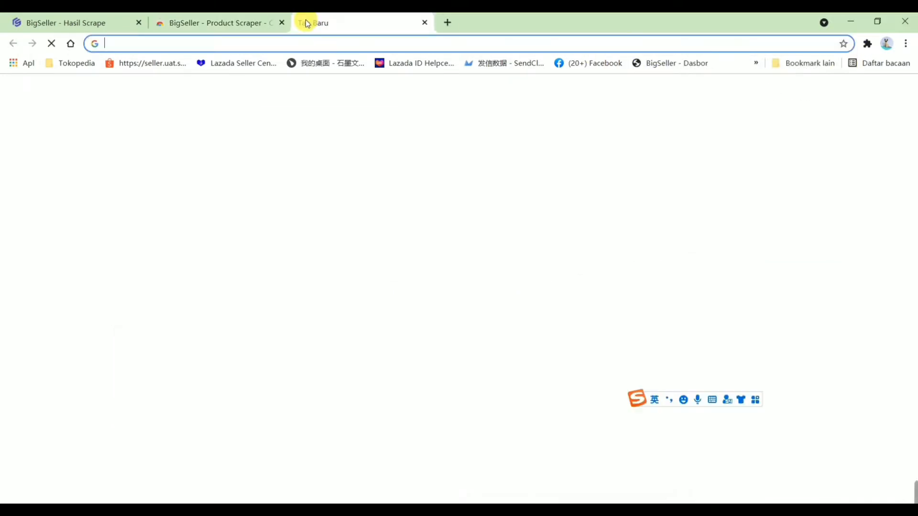
{"action": "left_click", "coordinate": [304, 46]}
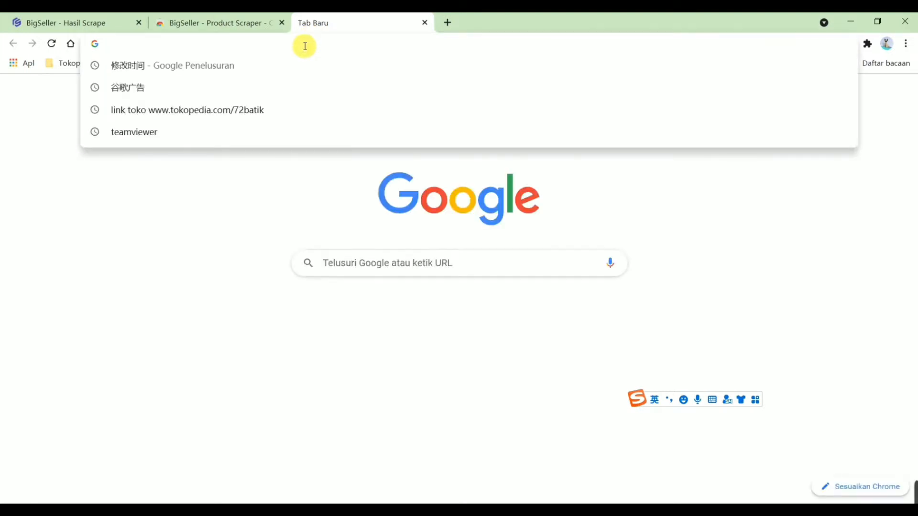
{"action": "type", "text": "buk"}
{"action": "key", "text": "Delete"}
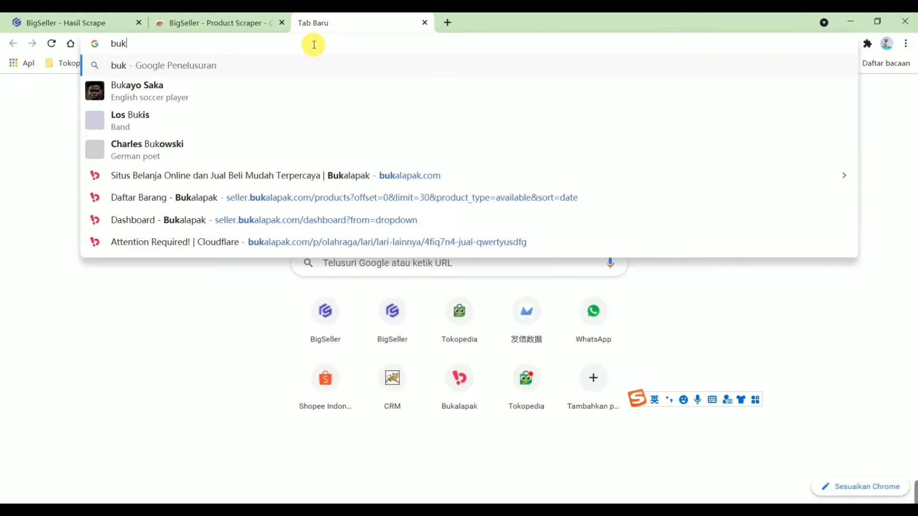
{"action": "type", "text": "alapak.com"}
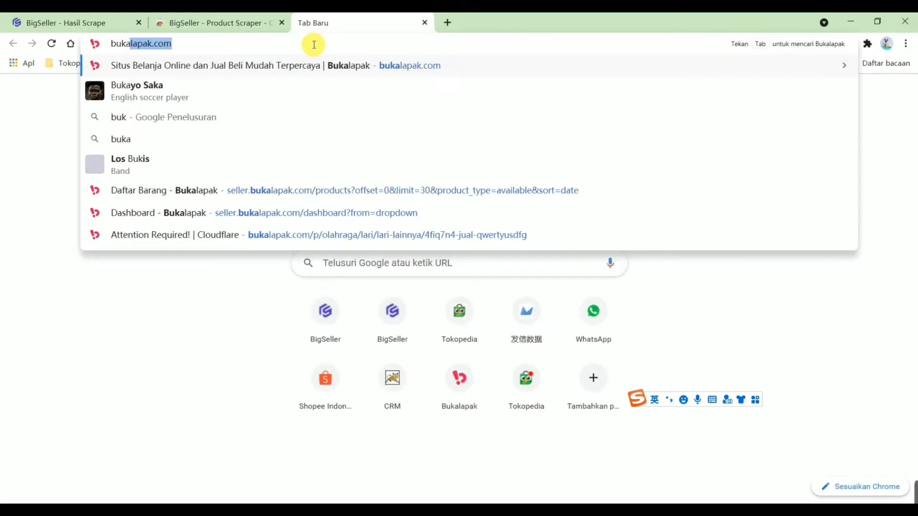
{"action": "key", "text": "Return"}
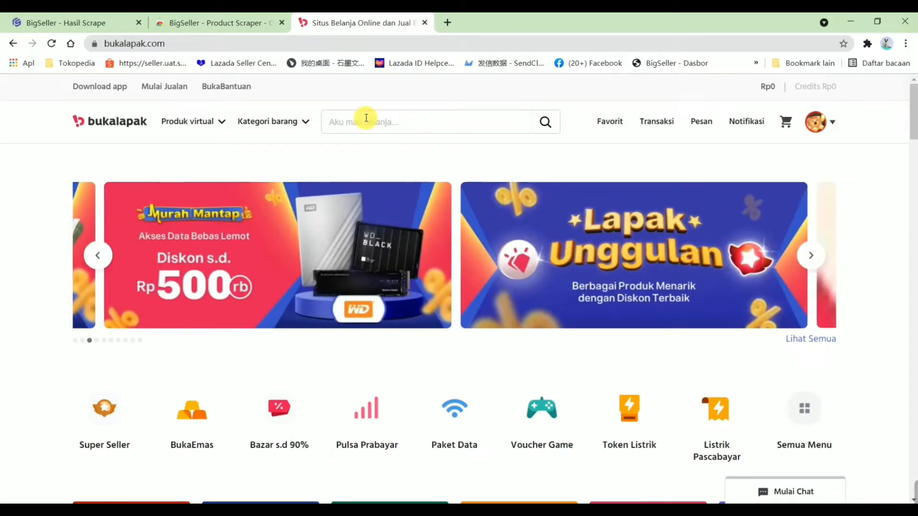
Search the Bukalapak marketplace for "baju"
{"action": "left_click", "coordinate": [366, 118]}
{"action": "type", "text": "ba"}
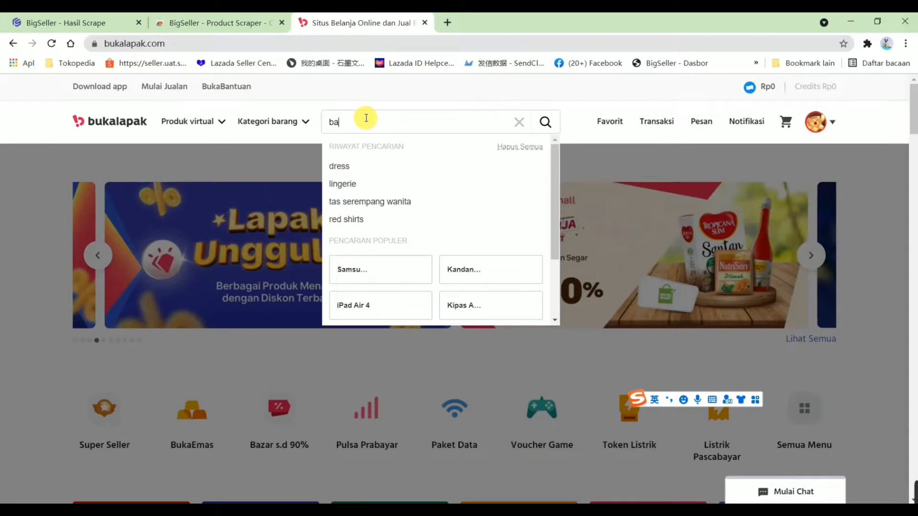
{"action": "key", "text": "BackSpace"}
{"action": "type", "text": "ju"}
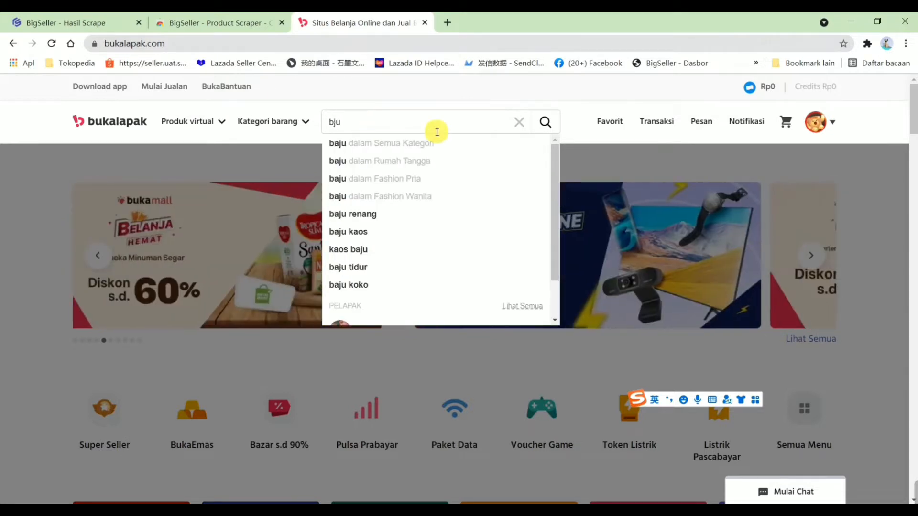
{"action": "key", "text": "BackSpace"}
{"action": "key", "text": "BackSpace"}
{"action": "key", "text": "BackSpace"}
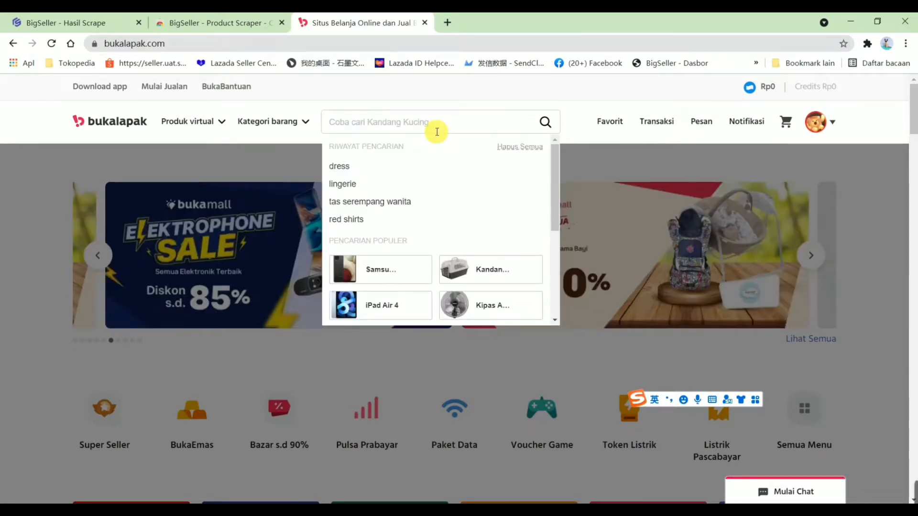
{"action": "type", "text": "baju"}
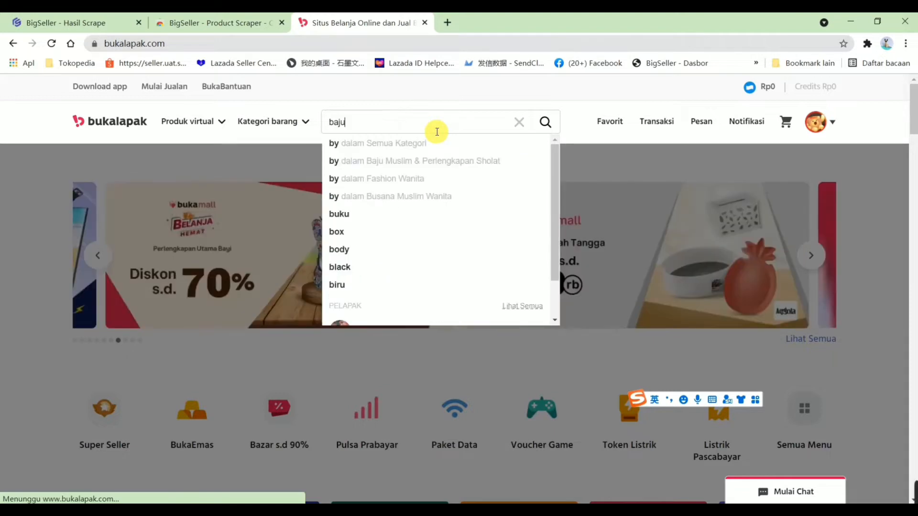
{"action": "key", "text": "Return"}
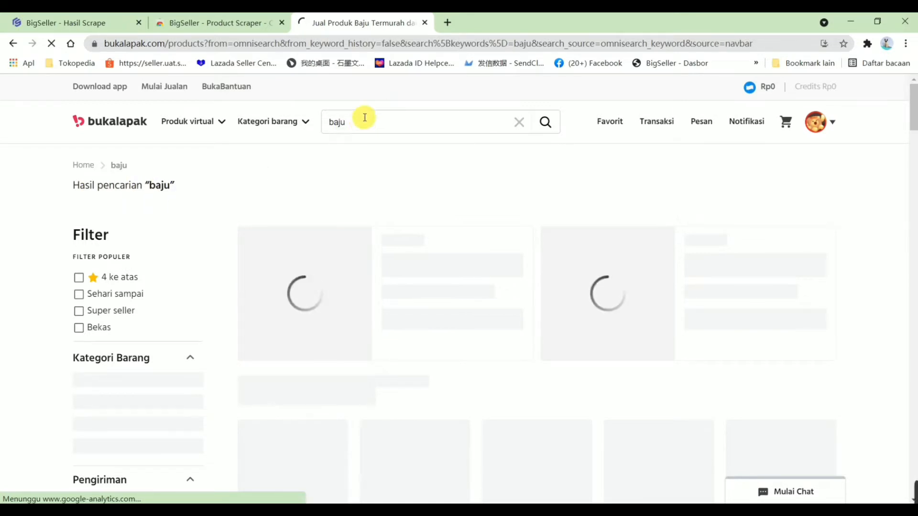
Scrape all five products in the first row of the search results to BigSeller
{"action": "scroll", "coordinate": [399, 317], "scroll_direction": "down", "scroll_amount": 1}
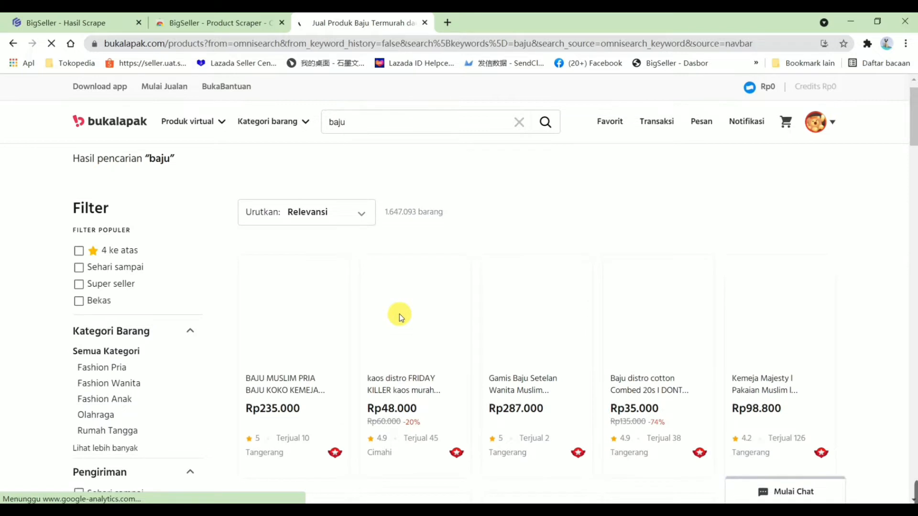
{"action": "scroll", "coordinate": [352, 253], "scroll_direction": "down", "scroll_amount": 1}
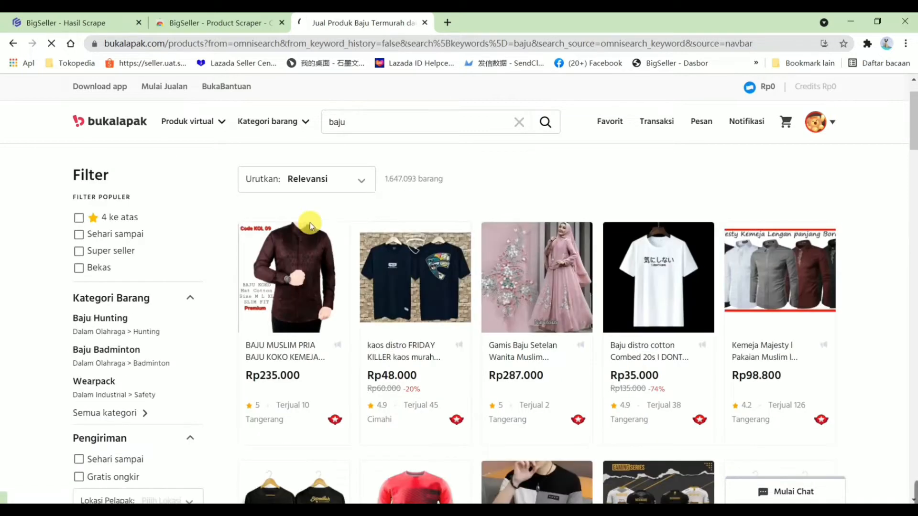
{"action": "mouse_move", "coordinate": [421, 228]}
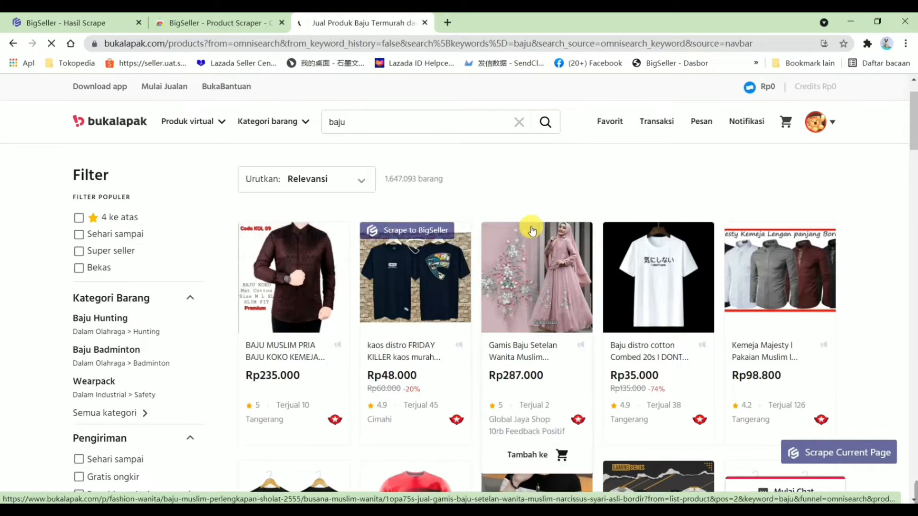
{"action": "mouse_move", "coordinate": [289, 234]}
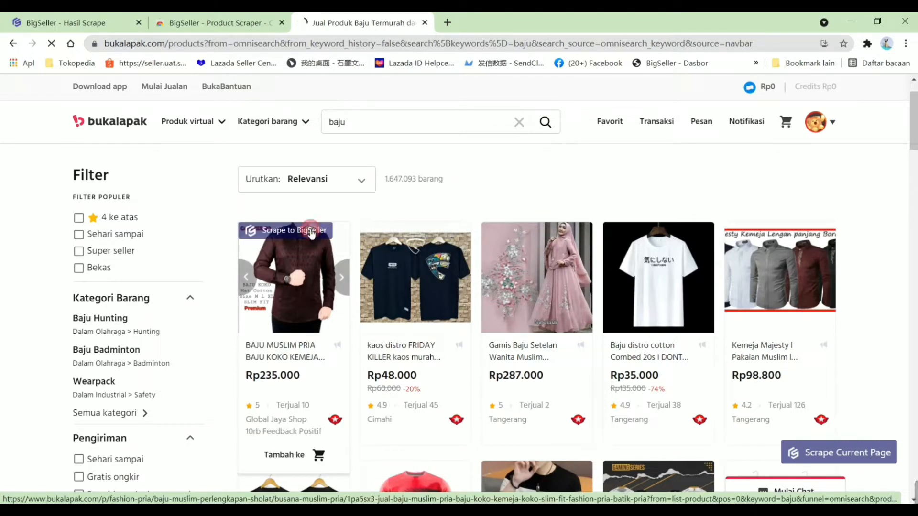
{"action": "left_click", "coordinate": [311, 233]}
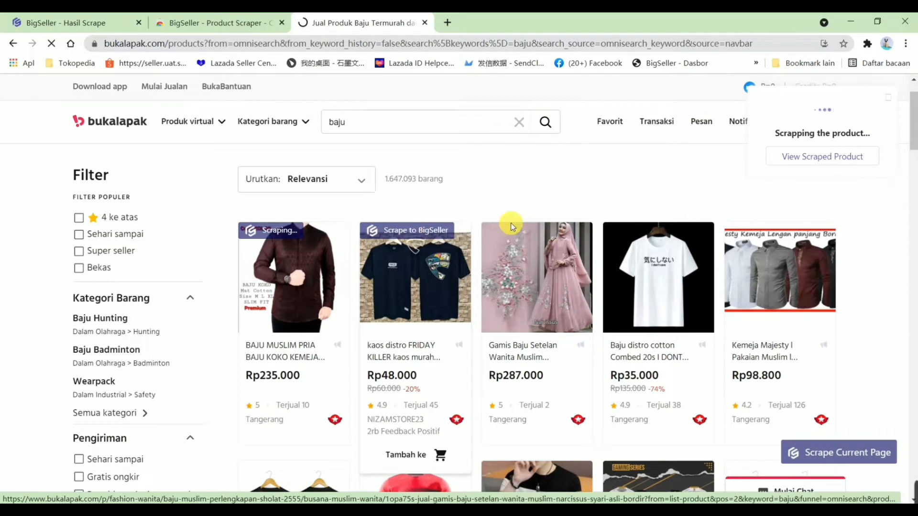
{"action": "left_click", "coordinate": [420, 230]}
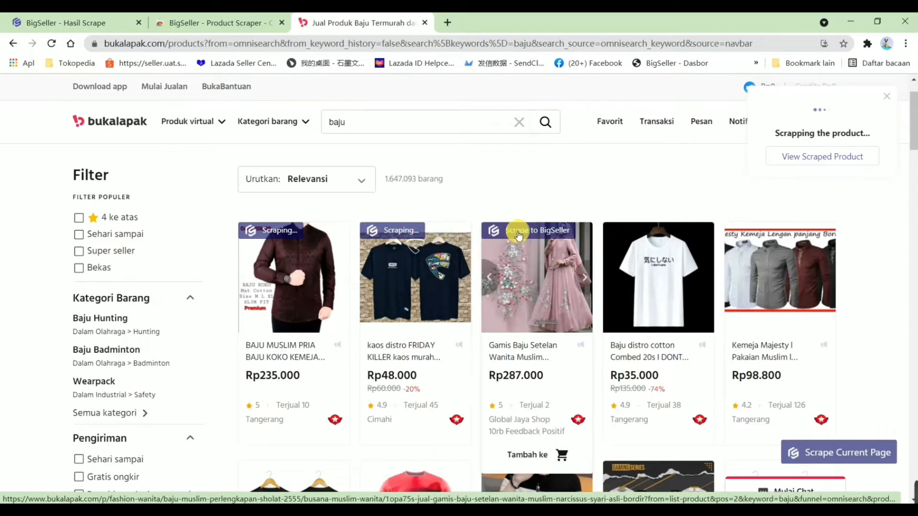
{"action": "left_click", "coordinate": [516, 234]}
{"action": "left_click", "coordinate": [632, 230]}
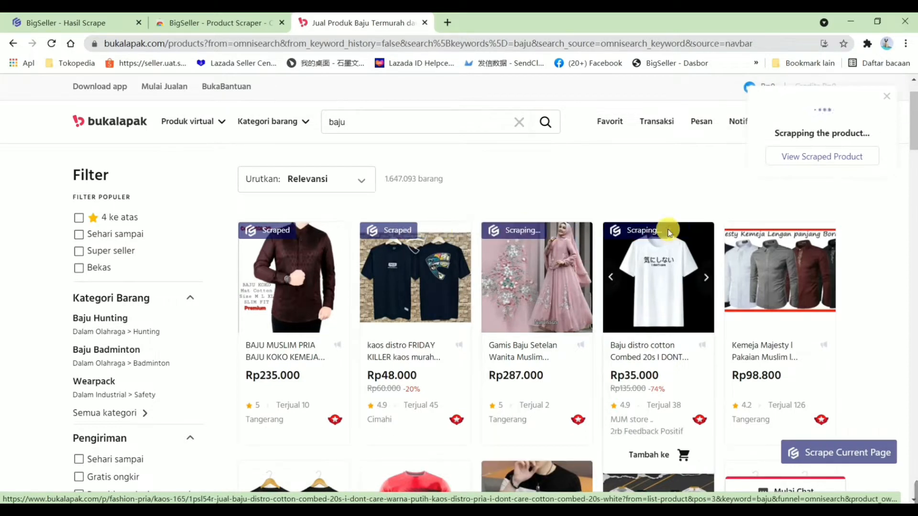
{"action": "left_click", "coordinate": [755, 234]}
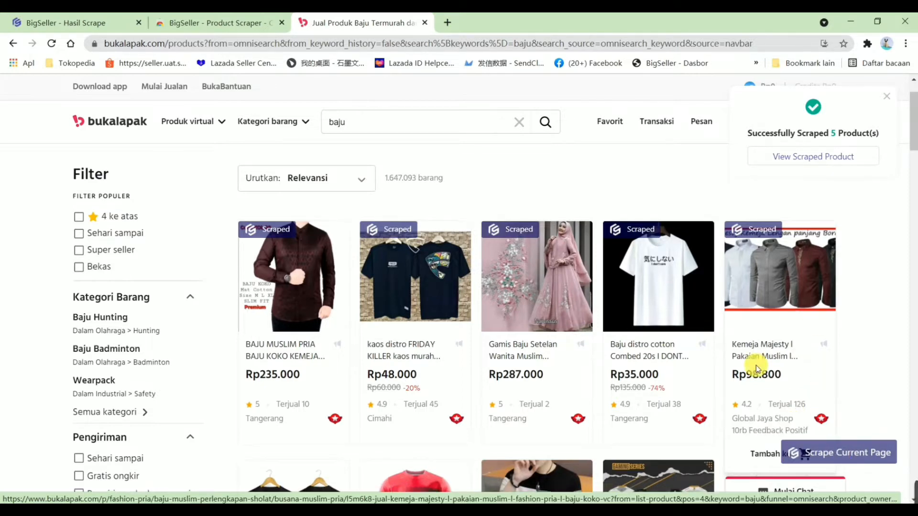
Open the scraped product list in BigSeller and review the newly scraped Bukalapak items
{"action": "scroll", "coordinate": [854, 242], "scroll_direction": "down", "scroll_amount": 3}
{"action": "scroll", "coordinate": [833, 264], "scroll_direction": "up", "scroll_amount": 2}
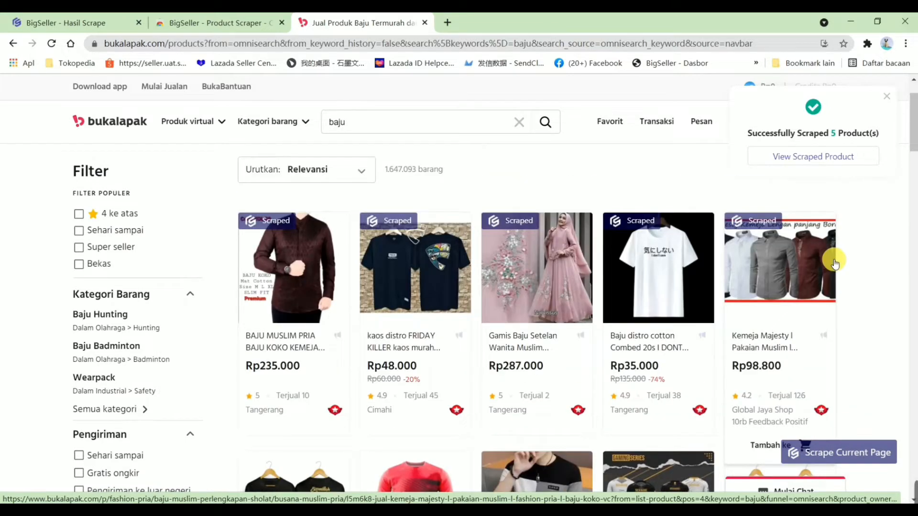
{"action": "scroll", "coordinate": [833, 258], "scroll_direction": "up", "scroll_amount": 1}
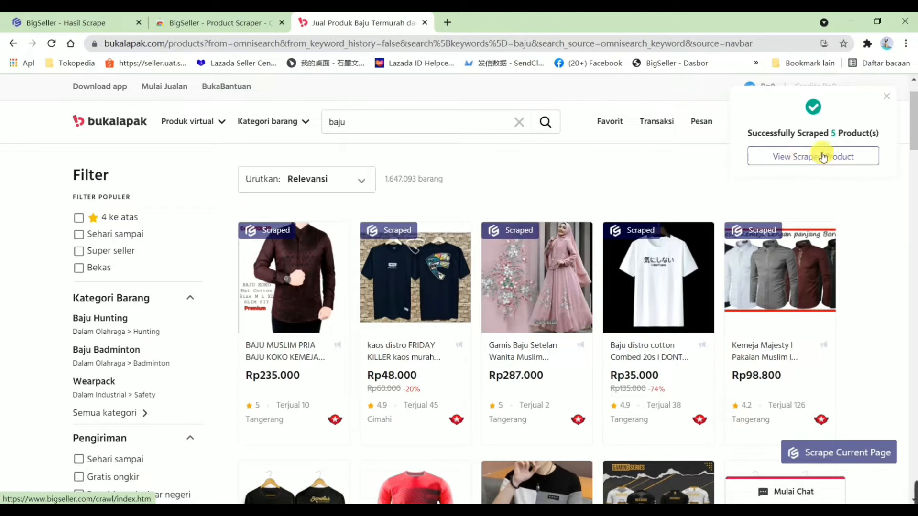
{"action": "left_click", "coordinate": [809, 158]}
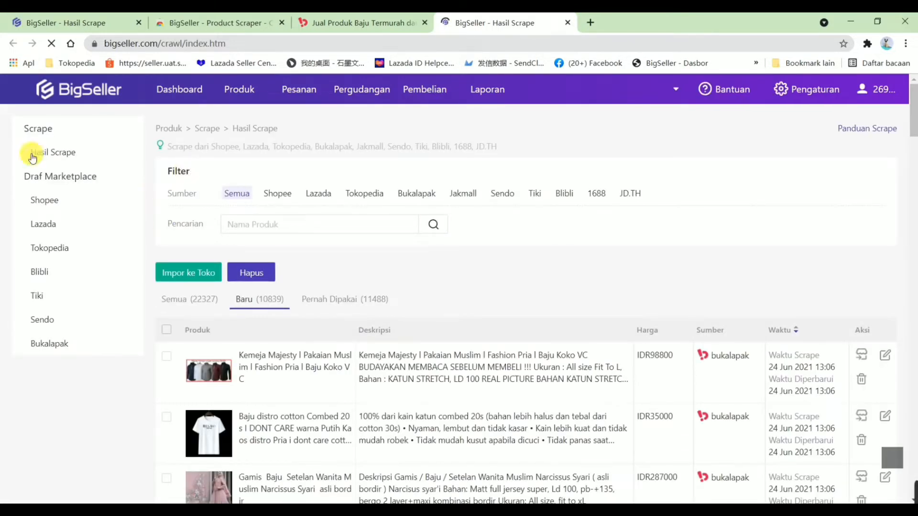
{"action": "scroll", "coordinate": [223, 364], "scroll_direction": "down", "scroll_amount": 1}
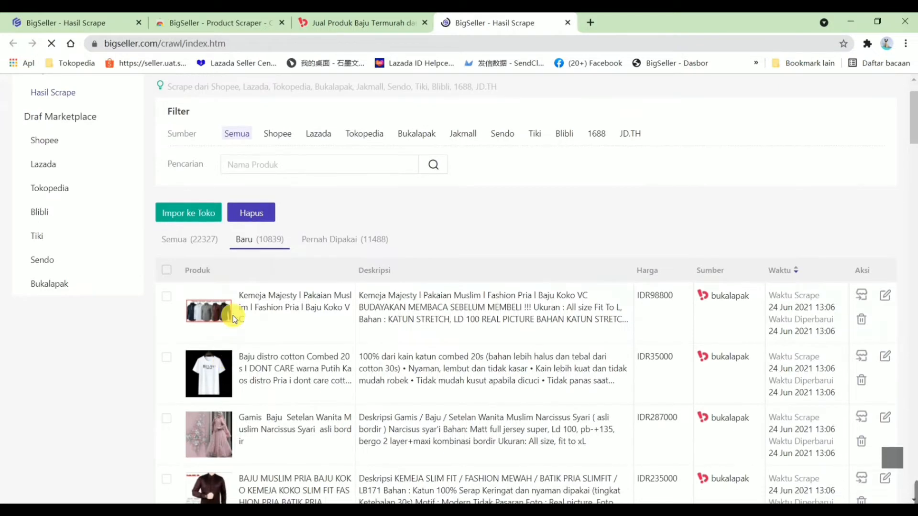
{"action": "mouse_move", "coordinate": [239, 290]}
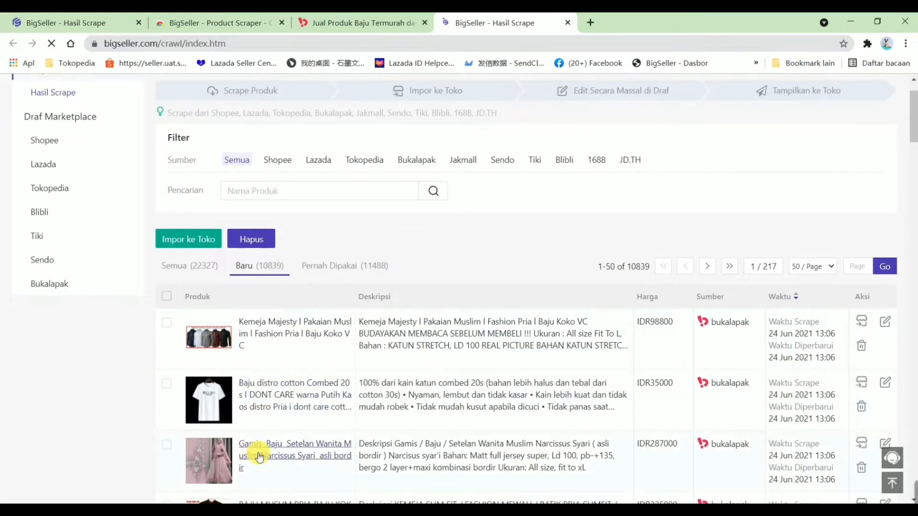
{"action": "scroll", "coordinate": [258, 442], "scroll_direction": "down", "scroll_amount": 2}
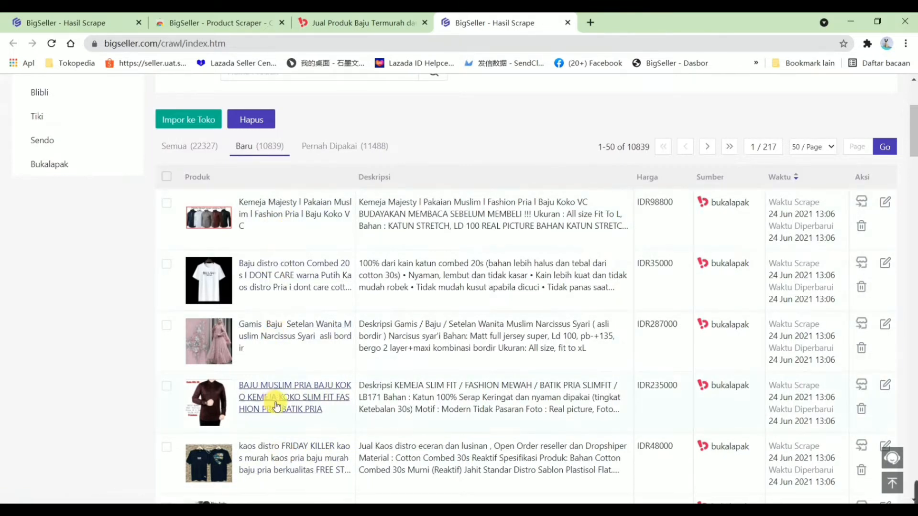
{"action": "scroll", "coordinate": [277, 383], "scroll_direction": "up", "scroll_amount": 1}
{"action": "scroll", "coordinate": [313, 223], "scroll_direction": "up", "scroll_amount": 2}
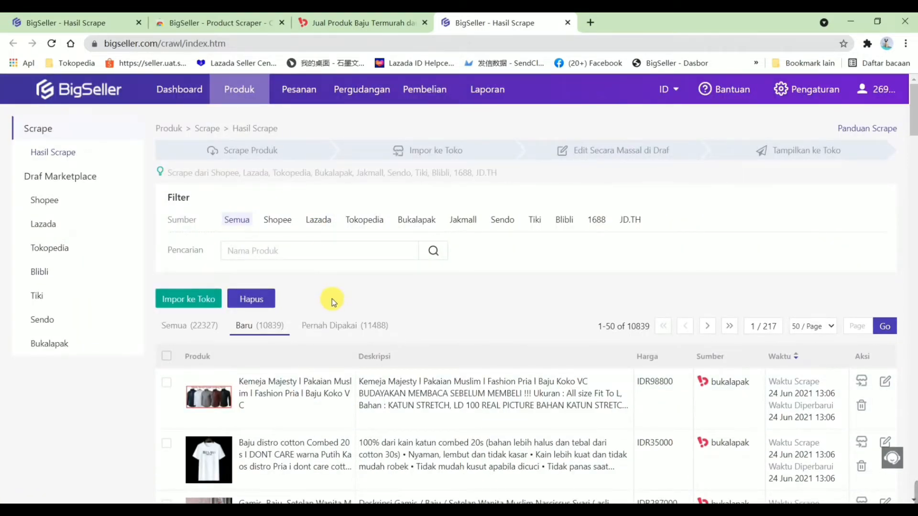
Start a draft import for the Kemeja Majesty product, browse the stores of each marketplace, and select the Shopee store Shoopee ID locol 2.0
{"action": "scroll", "coordinate": [577, 237], "scroll_direction": "down", "scroll_amount": 1}
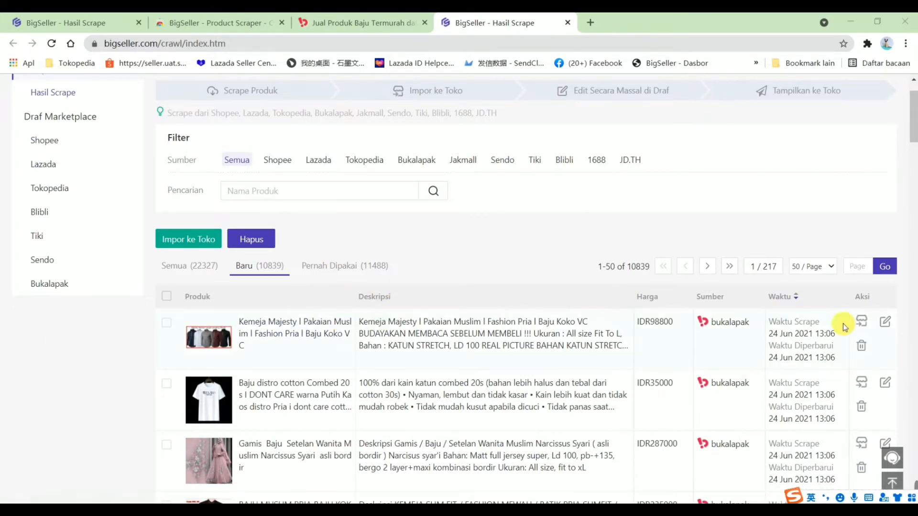
{"action": "left_click", "coordinate": [861, 323]}
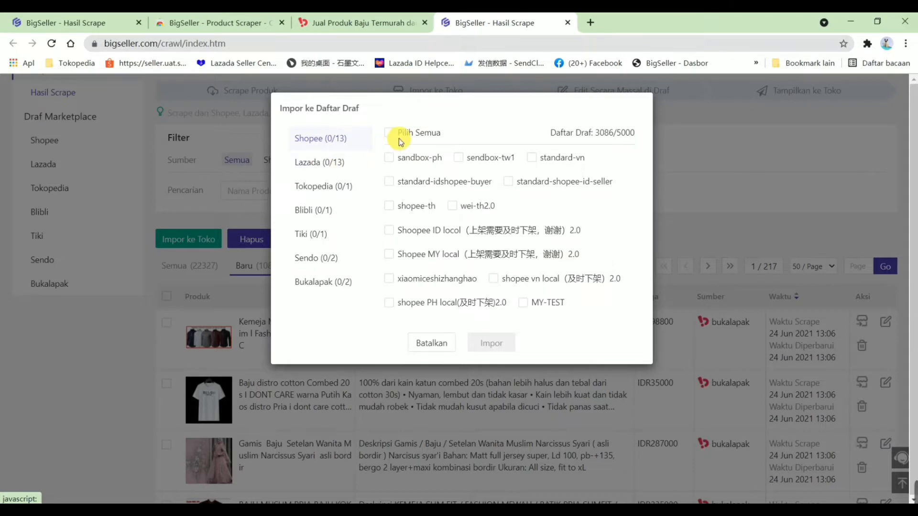
{"action": "left_click", "coordinate": [336, 162]}
{"action": "left_click", "coordinate": [328, 186]}
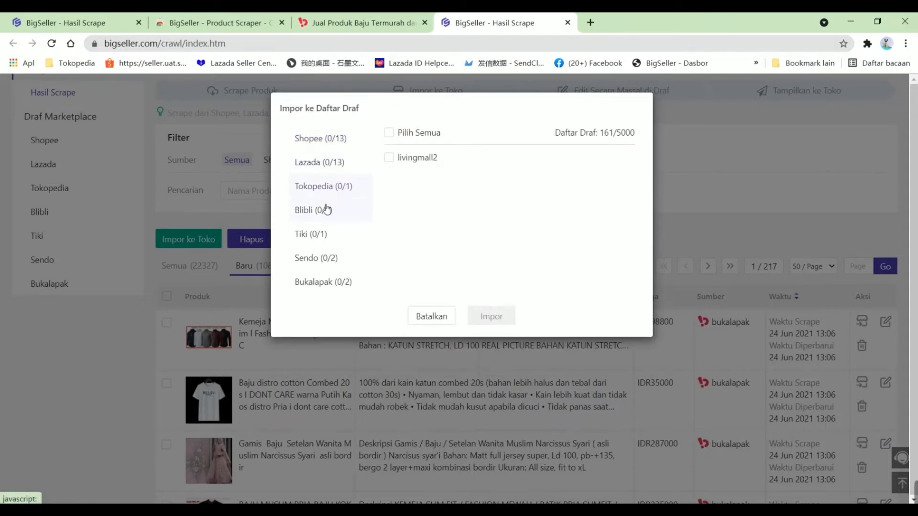
{"action": "left_click", "coordinate": [326, 210]}
{"action": "left_click", "coordinate": [317, 234]}
{"action": "left_click", "coordinate": [320, 258]}
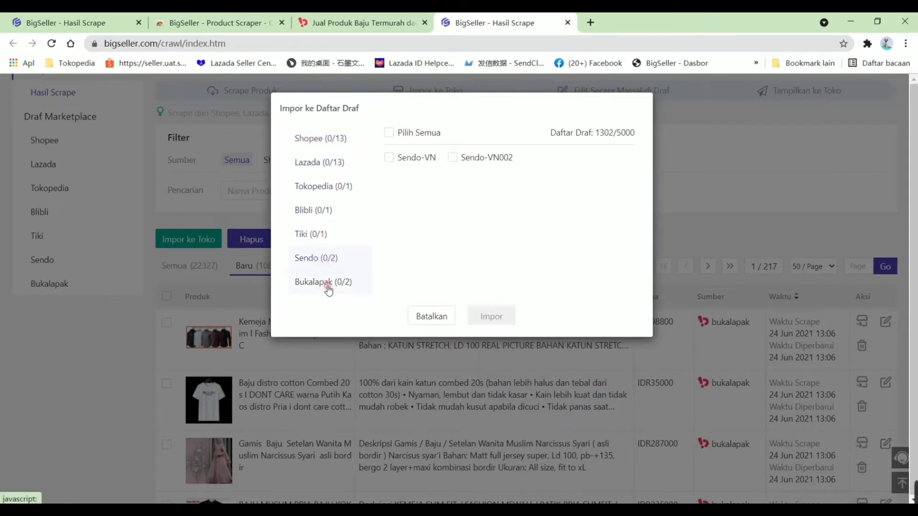
{"action": "left_click", "coordinate": [327, 286]}
{"action": "left_click", "coordinate": [325, 138]}
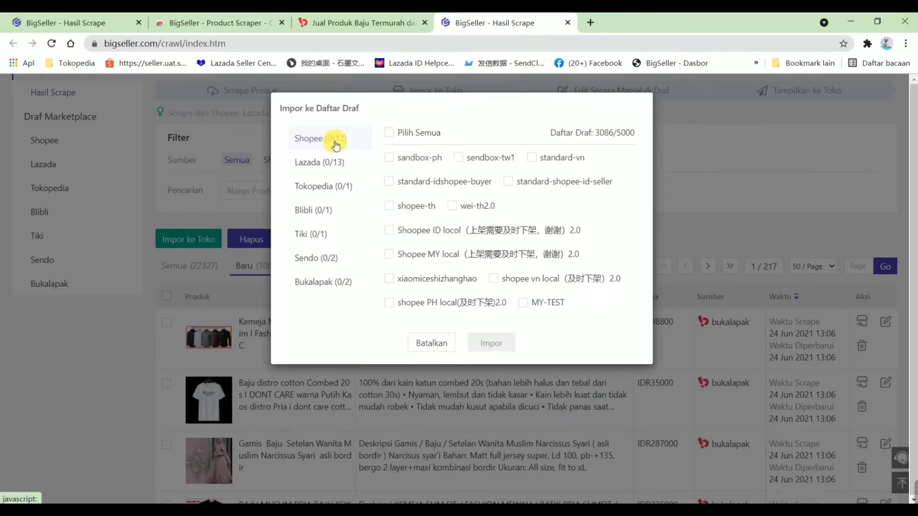
{"action": "left_click", "coordinate": [390, 231]}
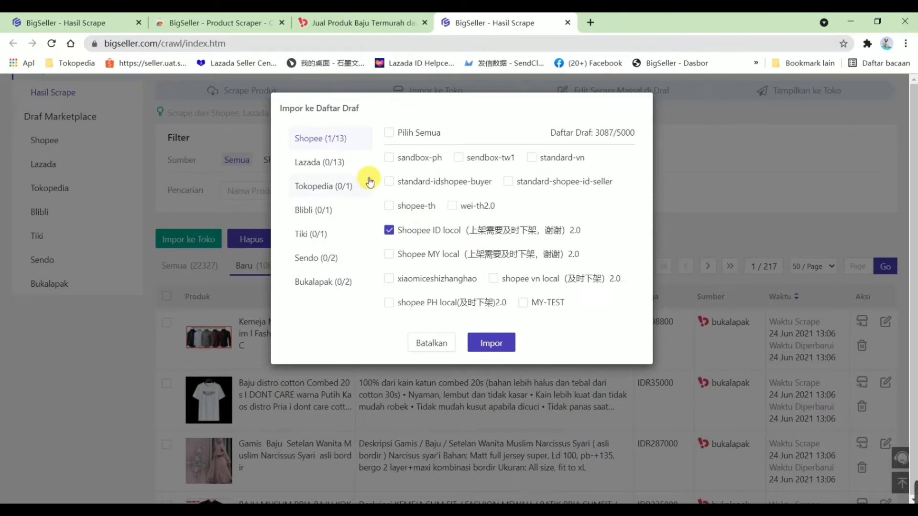
Try adding the Lazada store la-sg12 and the Tokopedia store livingmall2 as extra import targets, and deselect both
{"action": "left_click", "coordinate": [335, 171]}
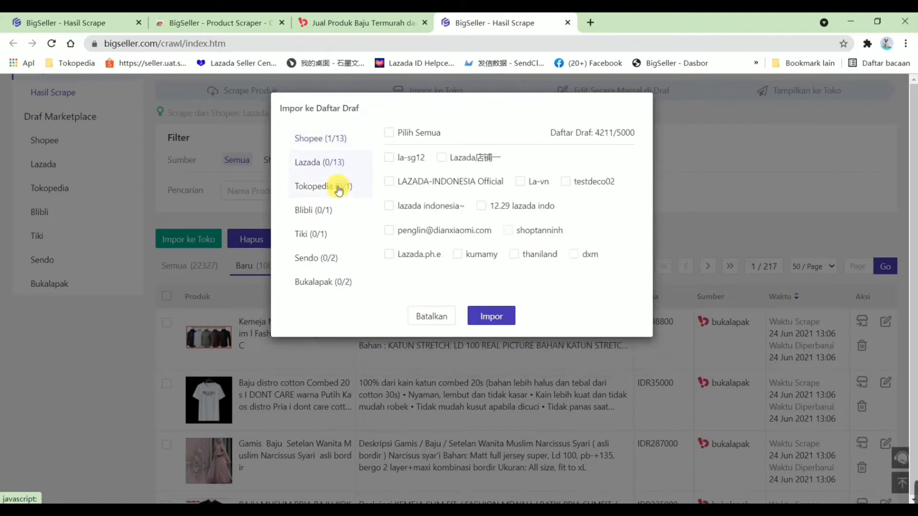
{"action": "left_click", "coordinate": [336, 187]}
{"action": "left_click", "coordinate": [328, 214]}
{"action": "left_click", "coordinate": [338, 170]}
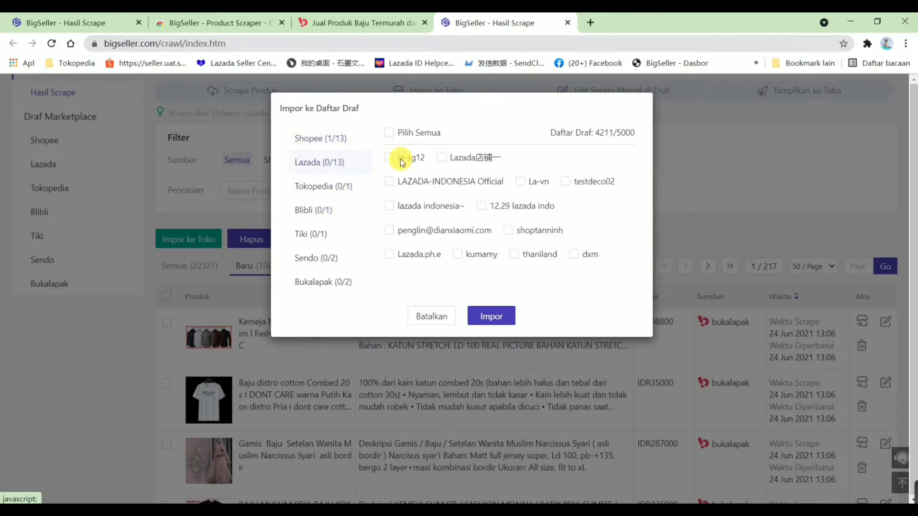
{"action": "left_click", "coordinate": [389, 158]}
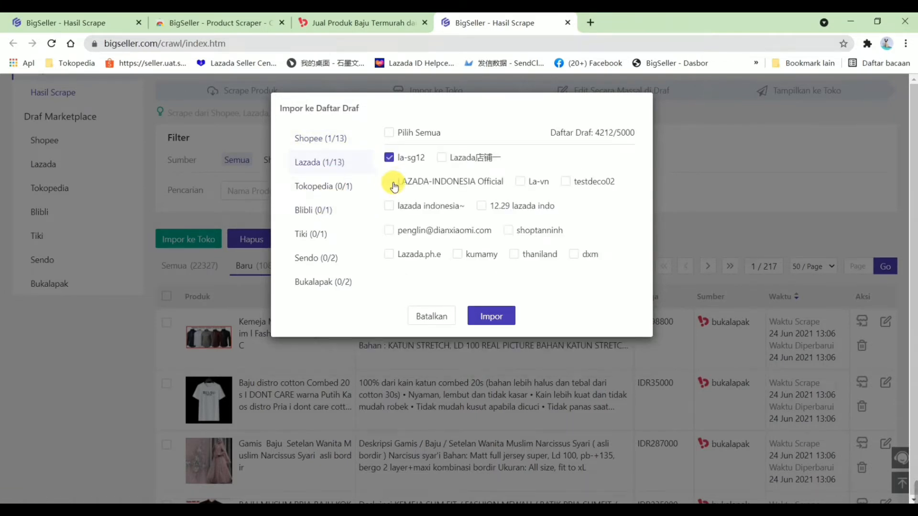
{"action": "left_click", "coordinate": [340, 192]}
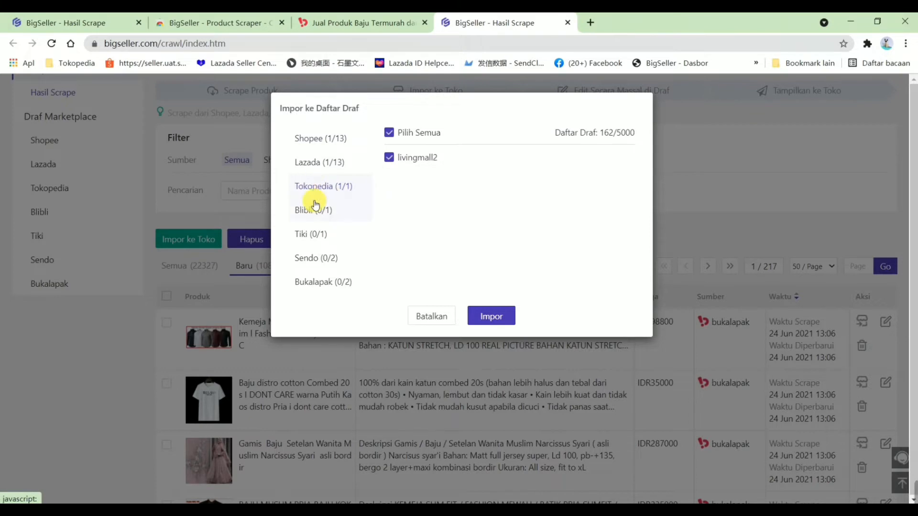
{"action": "left_click", "coordinate": [389, 157]}
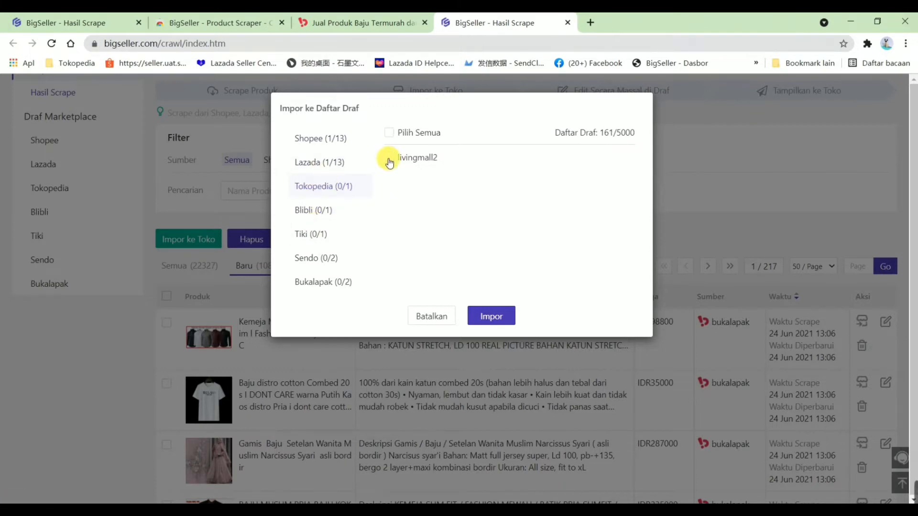
{"action": "left_click", "coordinate": [343, 157]}
{"action": "left_click", "coordinate": [398, 163]}
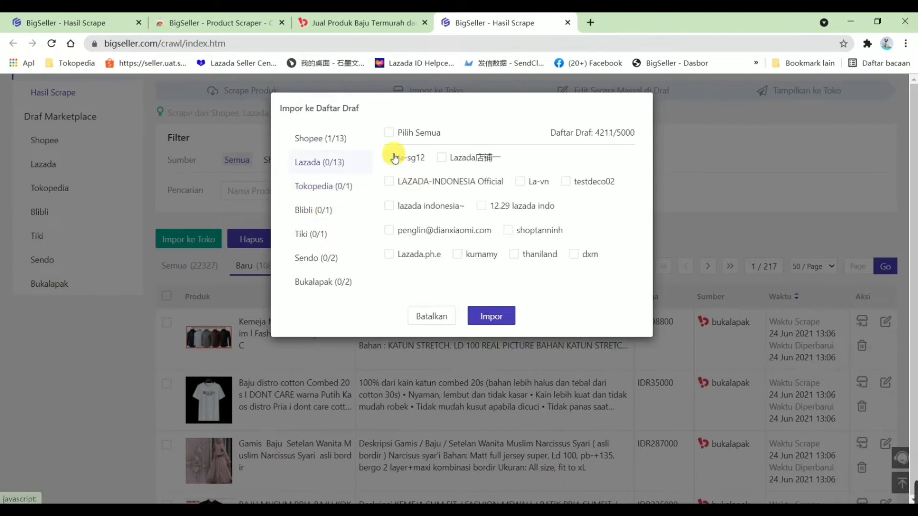
Import the Kemeja Majesty product with only the chosen Shopee store as target and close the import summary
{"action": "left_click", "coordinate": [335, 142]}
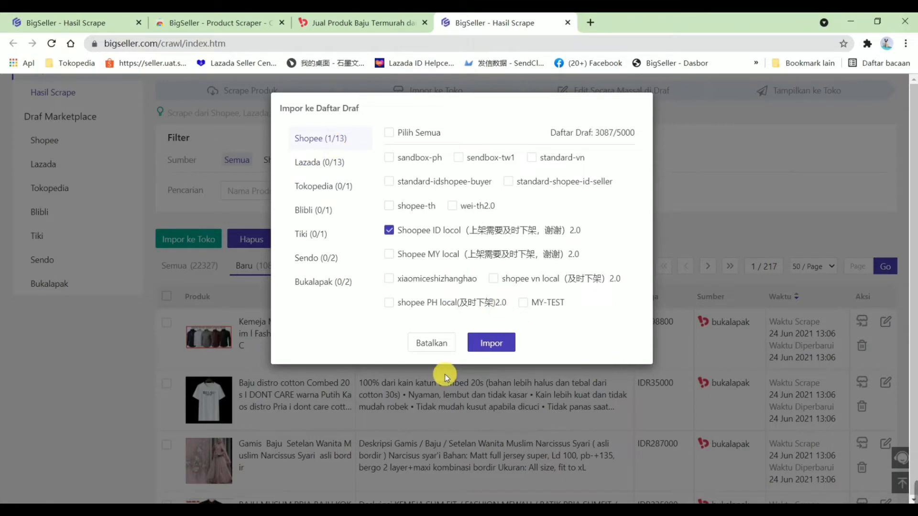
{"action": "left_click", "coordinate": [493, 343]}
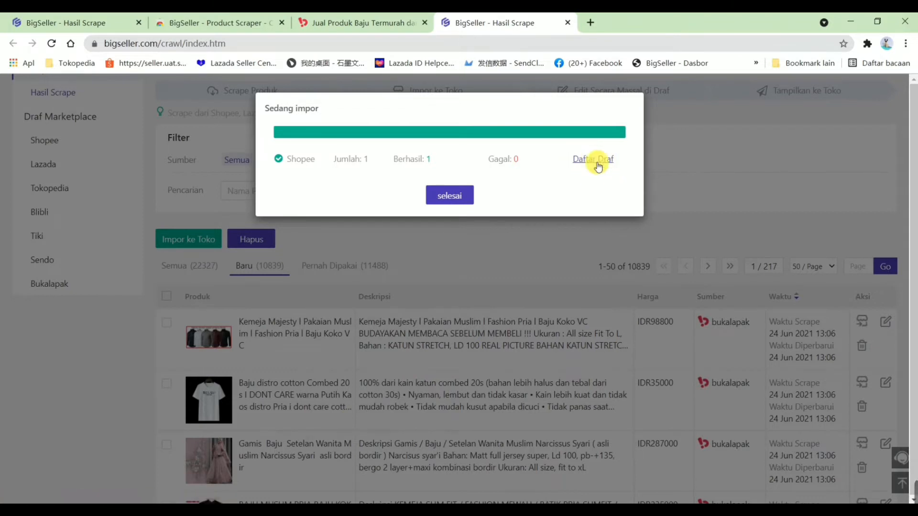
{"action": "left_click", "coordinate": [462, 198]}
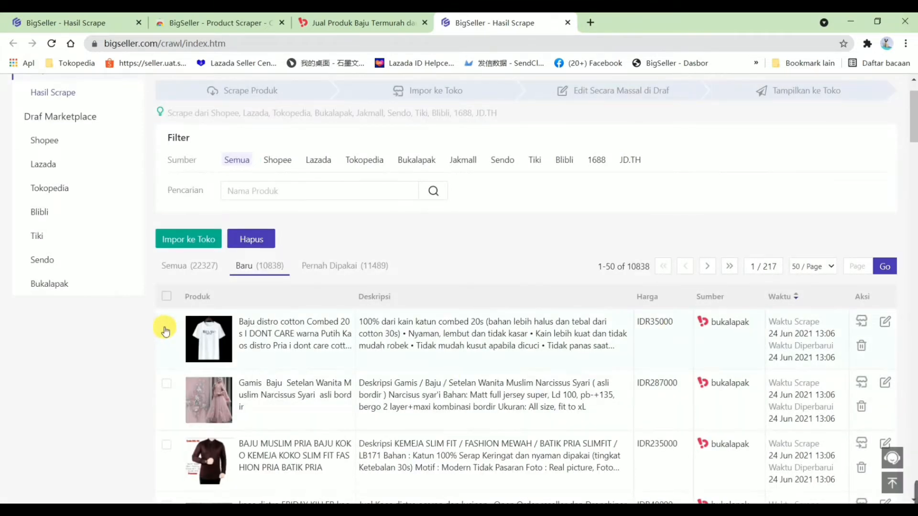
Select the first five products in the list of new scraped items, from Baju distro cotton Combed to GOOD QUALITY GAMIS JEANS
{"action": "left_click", "coordinate": [166, 330]}
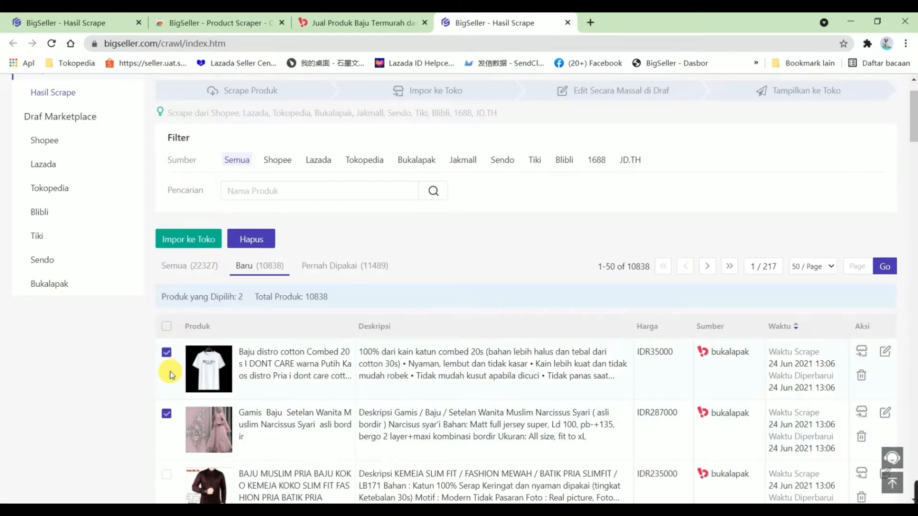
{"action": "scroll", "coordinate": [170, 374], "scroll_direction": "down", "scroll_amount": 1}
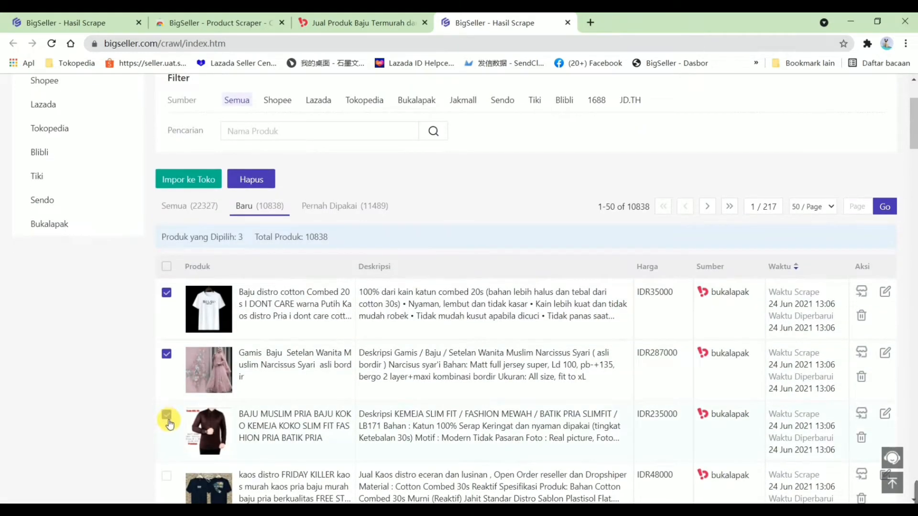
{"action": "scroll", "coordinate": [169, 423], "scroll_direction": "down", "scroll_amount": 1}
{"action": "scroll", "coordinate": [166, 421], "scroll_direction": "down", "scroll_amount": 1}
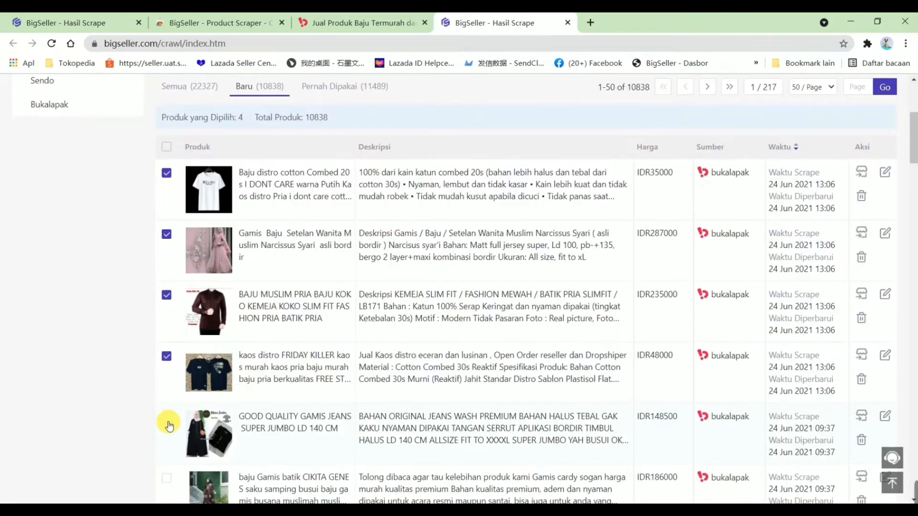
{"action": "left_click", "coordinate": [167, 420]}
{"action": "scroll", "coordinate": [148, 308], "scroll_direction": "up", "scroll_amount": 2}
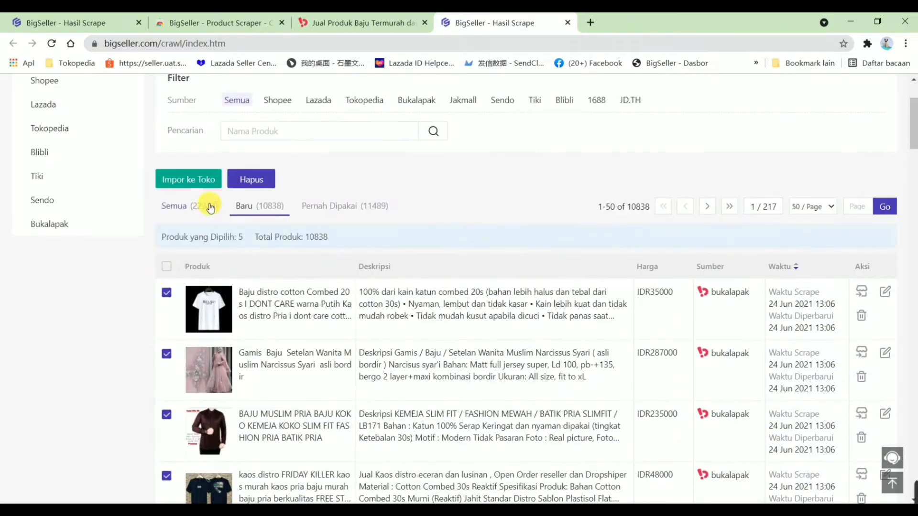
Import the five selected products in bulk to the draft list of the Shopee store Shoopee ID locol 2.0
{"action": "left_click", "coordinate": [191, 181]}
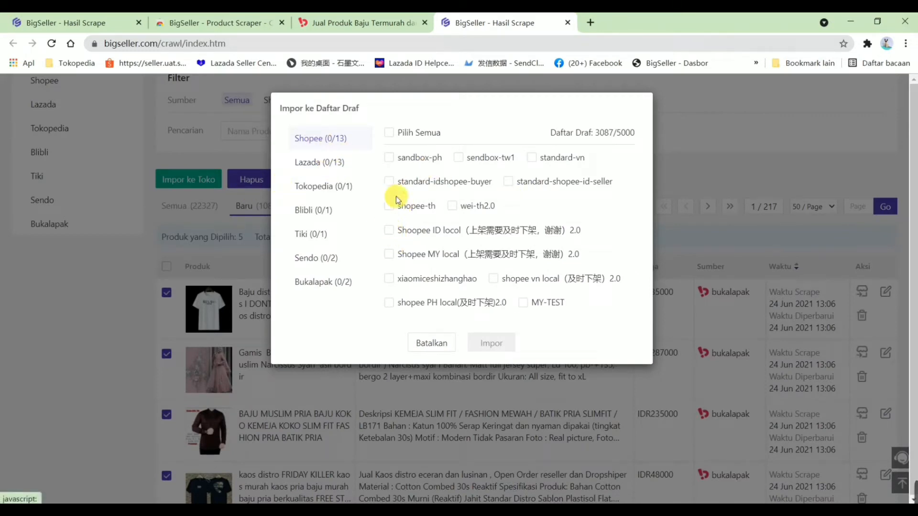
{"action": "left_click", "coordinate": [345, 173]}
{"action": "left_click", "coordinate": [338, 138]}
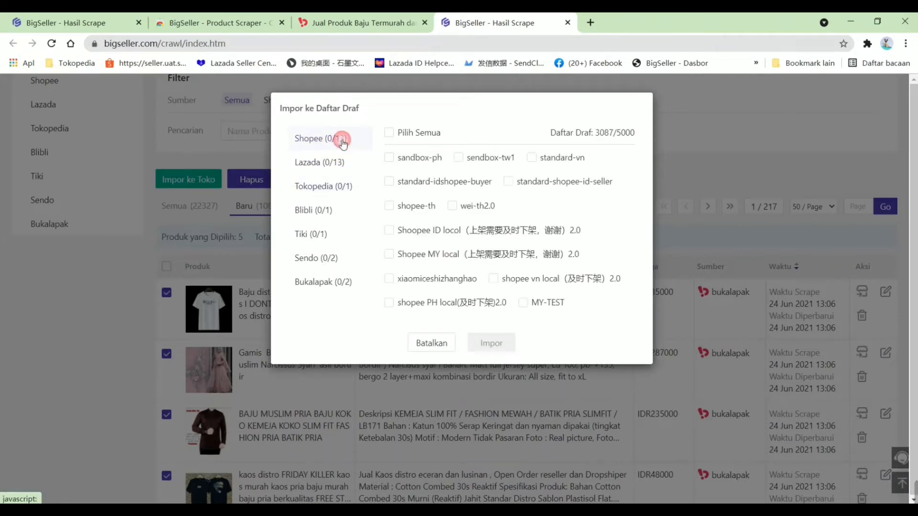
{"action": "left_click", "coordinate": [406, 230]}
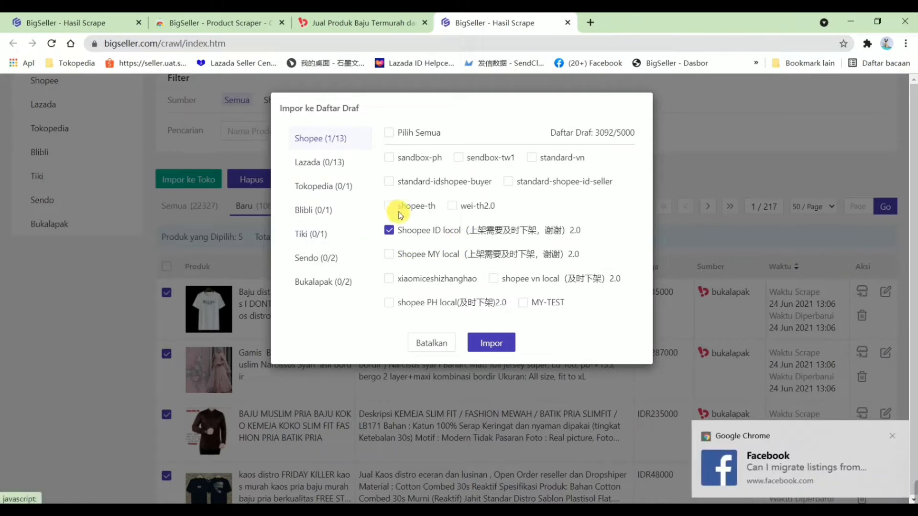
{"action": "left_click", "coordinate": [492, 343]}
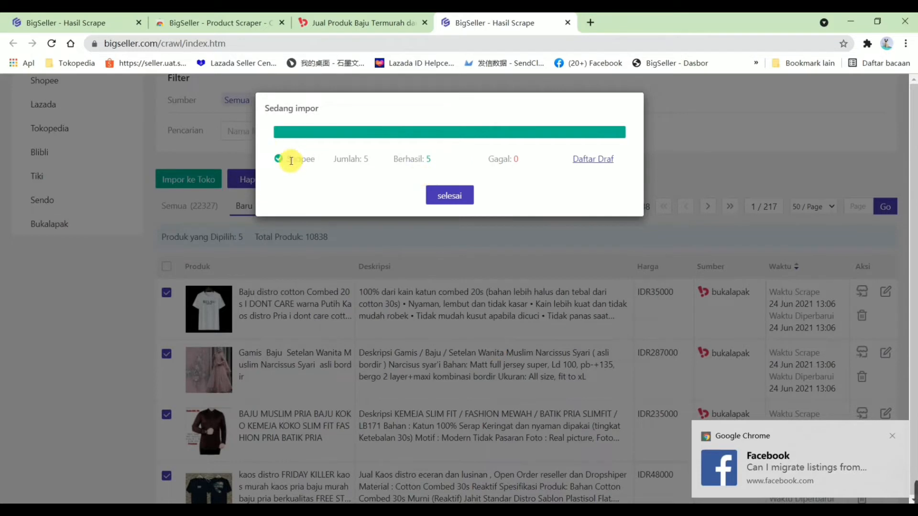
{"action": "left_click_drag", "start_coordinate": [288, 161], "coordinate": [368, 160]}
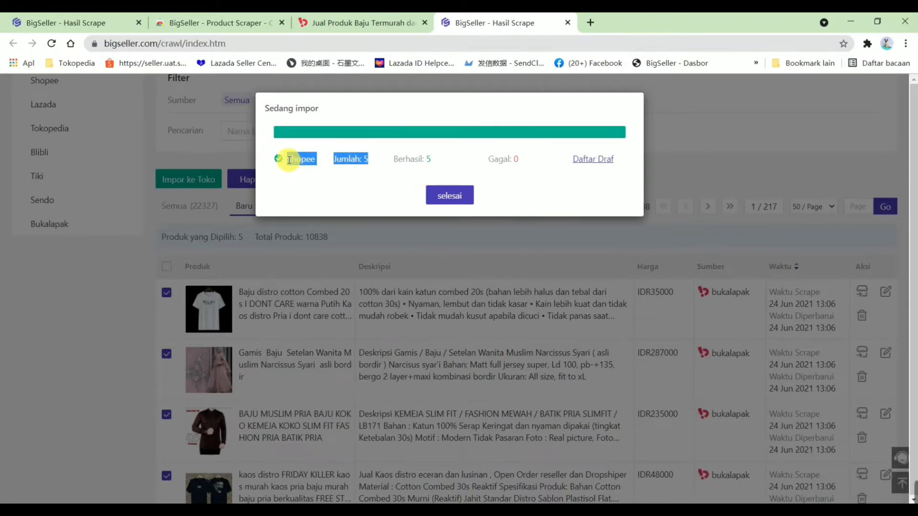
{"action": "left_click", "coordinate": [391, 165]}
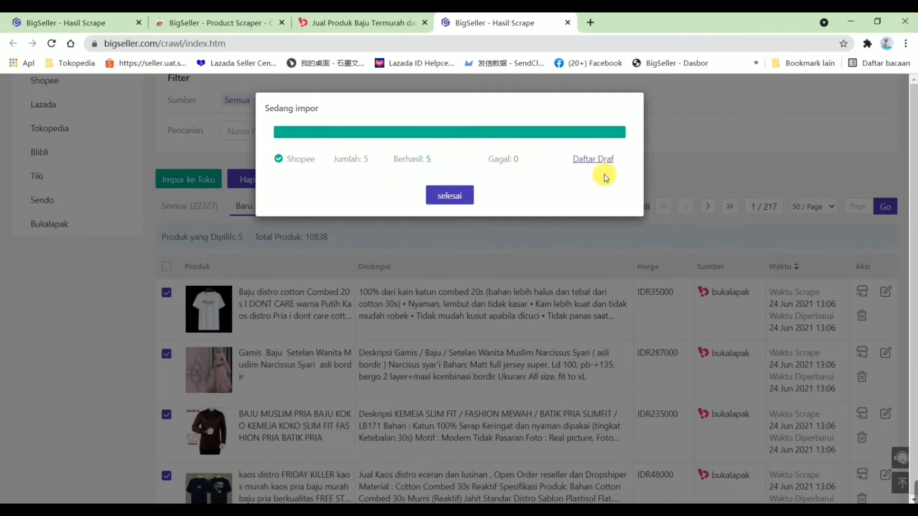
Open the Shopee draft list, filter it to the store Shoopee ID locol 2.0, and review the imported products
{"action": "left_click", "coordinate": [595, 162]}
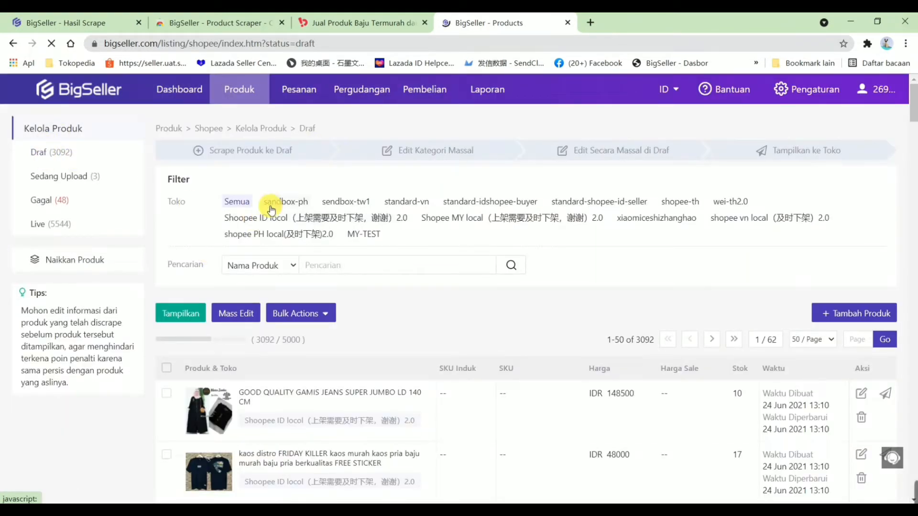
{"action": "left_click", "coordinate": [258, 220]}
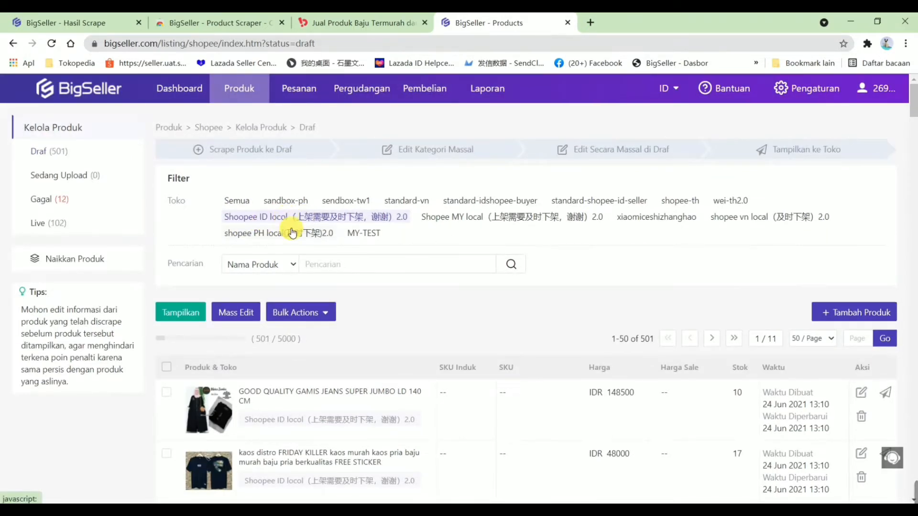
{"action": "scroll", "coordinate": [307, 362], "scroll_direction": "down", "scroll_amount": 1}
{"action": "scroll", "coordinate": [307, 362], "scroll_direction": "down", "scroll_amount": 7}
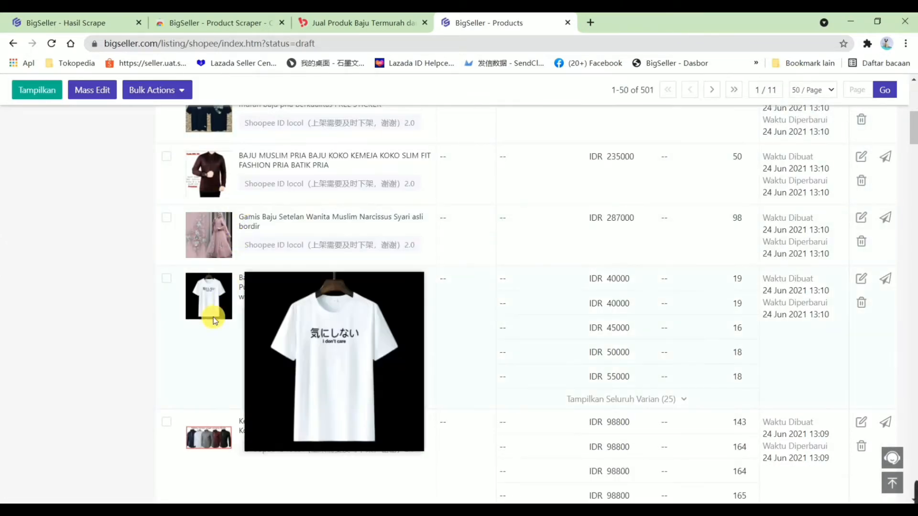
{"action": "mouse_move", "coordinate": [209, 236]}
{"action": "mouse_move", "coordinate": [218, 317]}
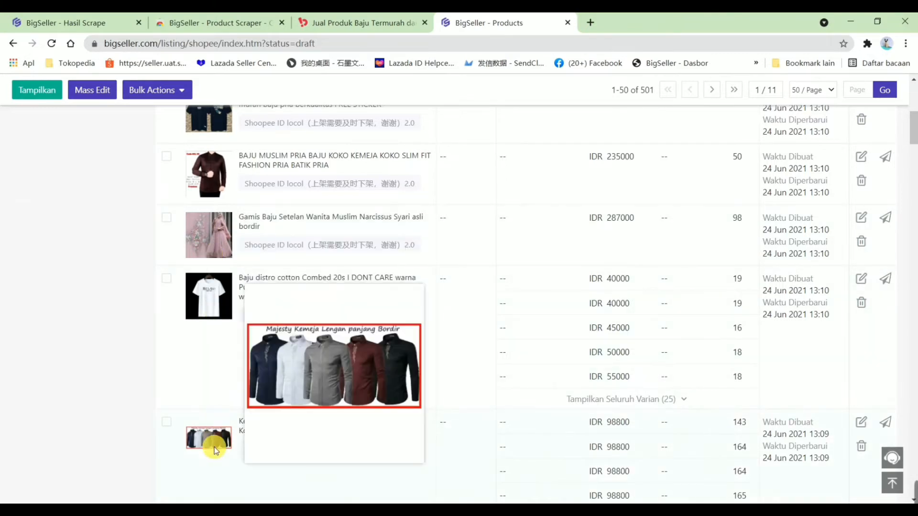
{"action": "scroll", "coordinate": [206, 177], "scroll_direction": "up", "scroll_amount": 3}
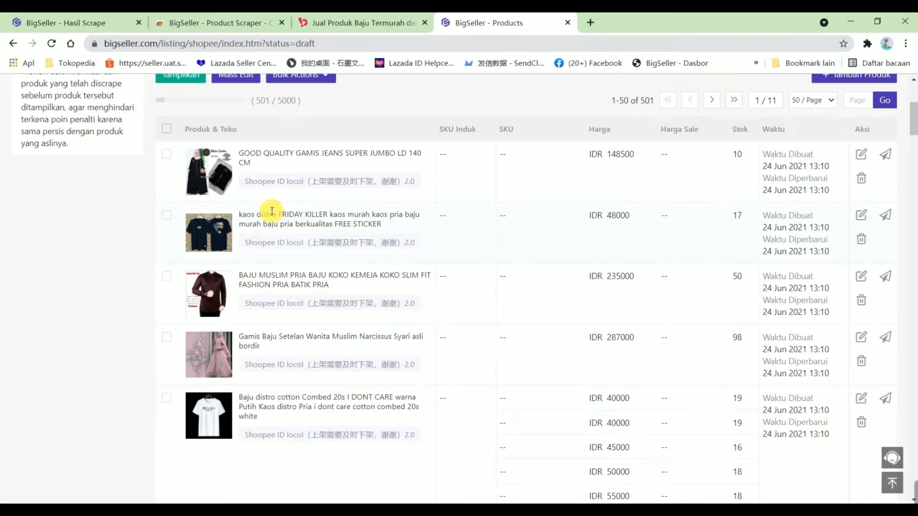
{"action": "scroll", "coordinate": [270, 211], "scroll_direction": "up", "scroll_amount": 1}
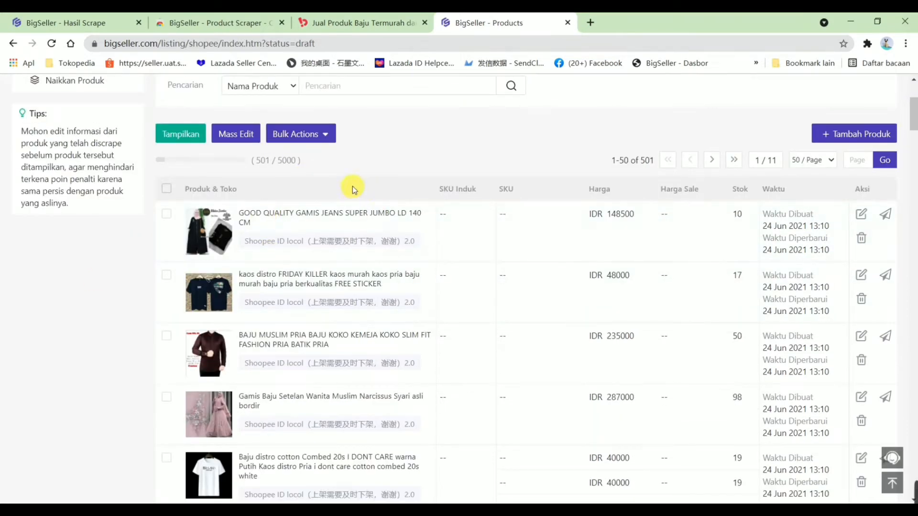
{"action": "scroll", "coordinate": [350, 201], "scroll_direction": "up", "scroll_amount": 2}
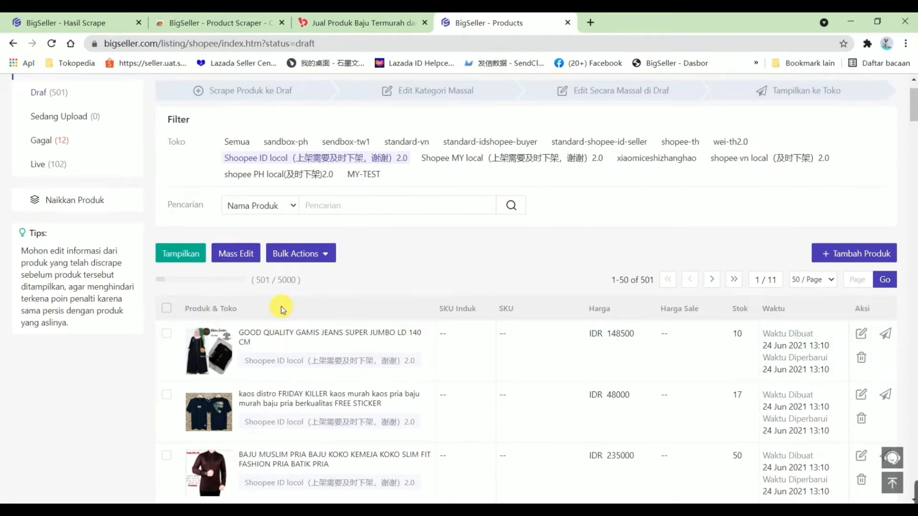
Open the GOOD QUALITY GAMIS JEANS draft for editing, review its category, description, sales, photo and shipping sections, and close it
{"action": "scroll", "coordinate": [281, 307], "scroll_direction": "down", "scroll_amount": 1}
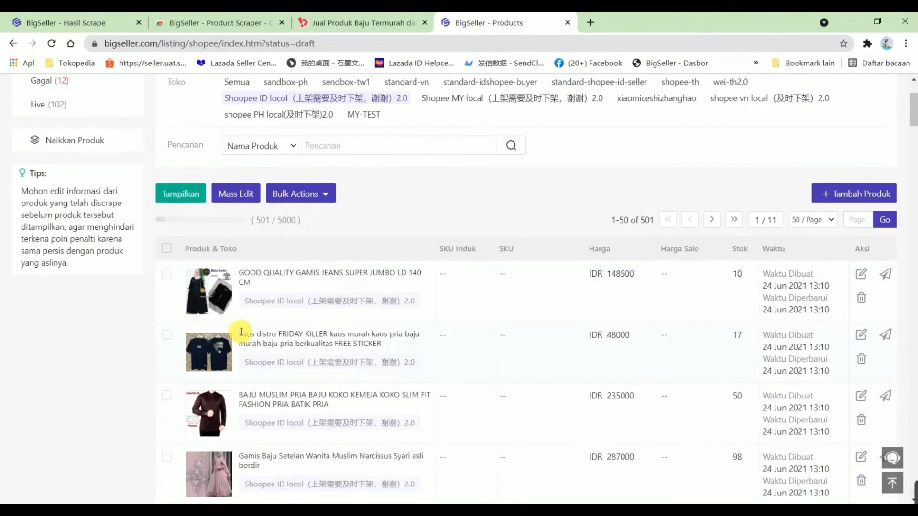
{"action": "left_click", "coordinate": [861, 279]}
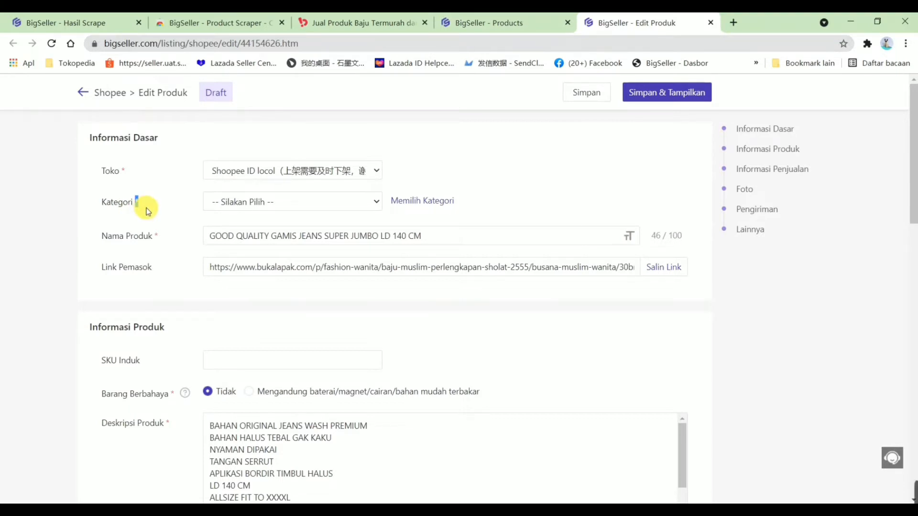
{"action": "scroll", "coordinate": [191, 287], "scroll_direction": "down", "scroll_amount": 7}
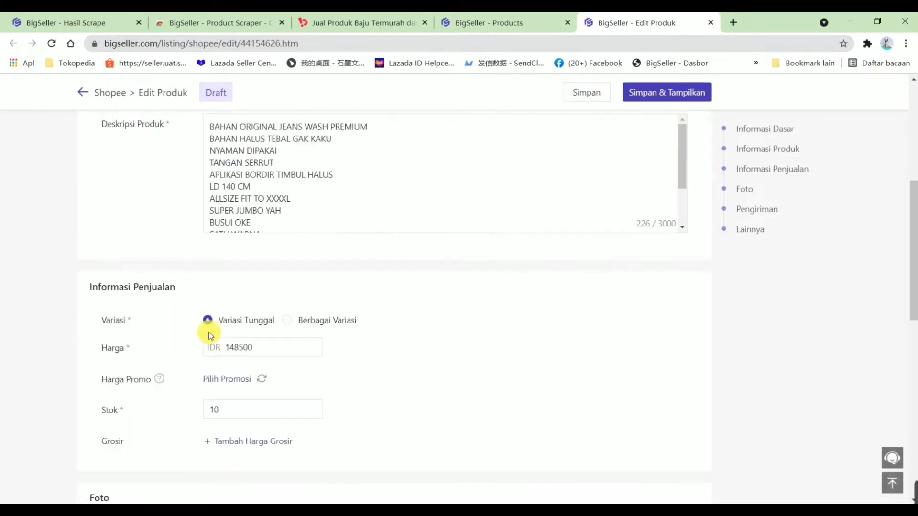
{"action": "scroll", "coordinate": [229, 353], "scroll_direction": "down", "scroll_amount": 10}
{"action": "scroll", "coordinate": [334, 335], "scroll_direction": "up", "scroll_amount": 14}
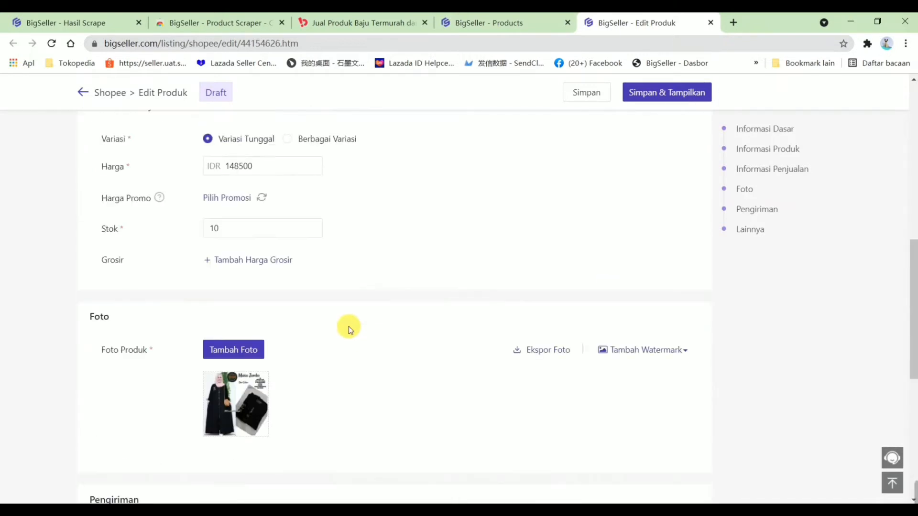
{"action": "scroll", "coordinate": [315, 311], "scroll_direction": "down", "scroll_amount": 7}
{"action": "scroll", "coordinate": [163, 305], "scroll_direction": "down", "scroll_amount": 7}
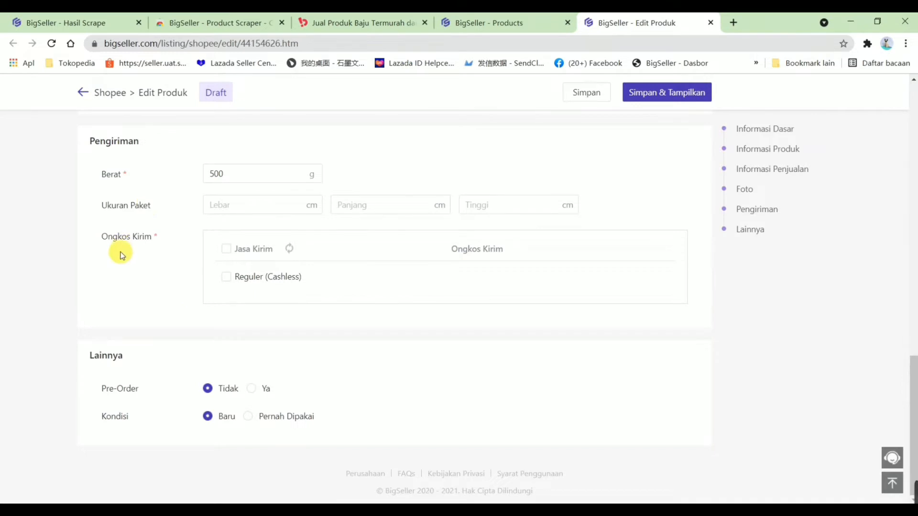
{"action": "scroll", "coordinate": [156, 271], "scroll_direction": "up", "scroll_amount": 12}
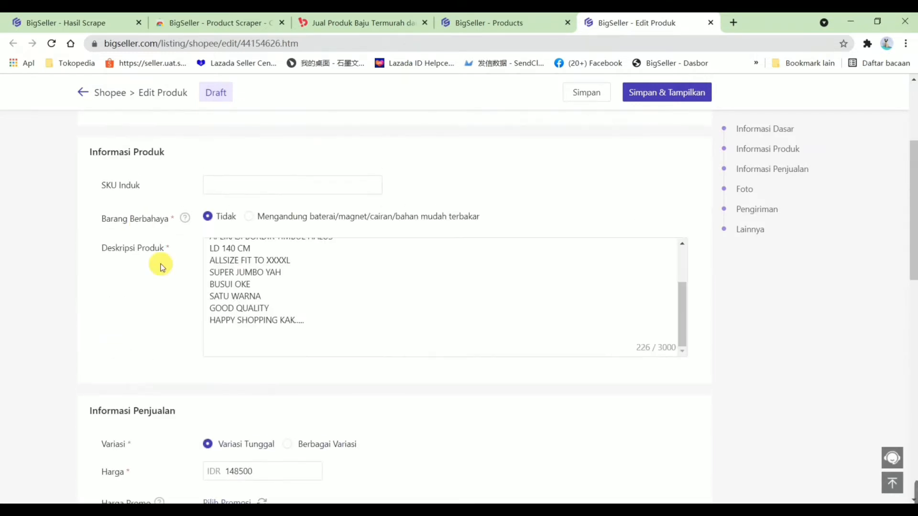
{"action": "scroll", "coordinate": [263, 235], "scroll_direction": "up", "scroll_amount": 1}
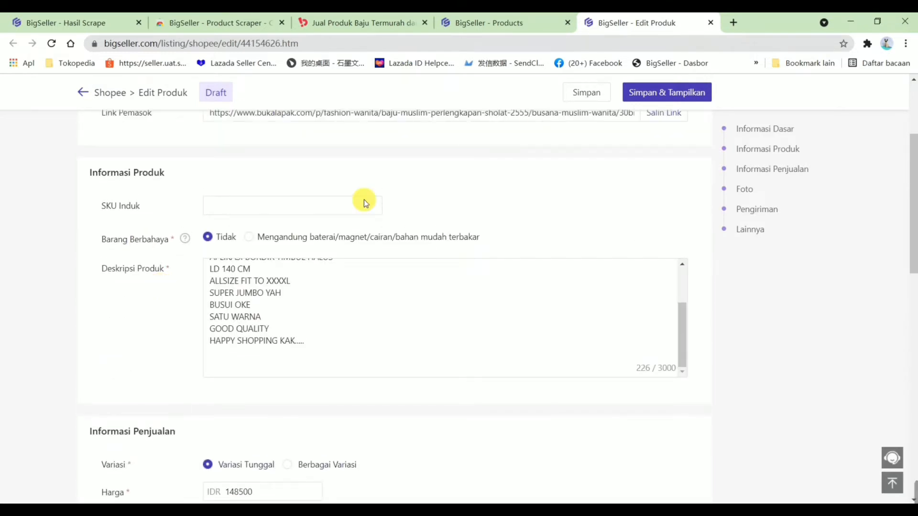
{"action": "scroll", "coordinate": [583, 120], "scroll_direction": "up", "scroll_amount": 3}
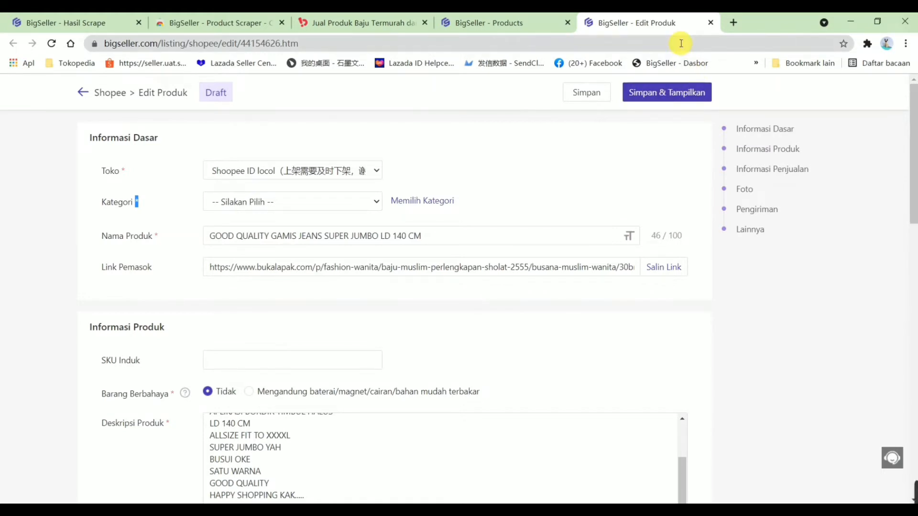
{"action": "left_click", "coordinate": [710, 23]}
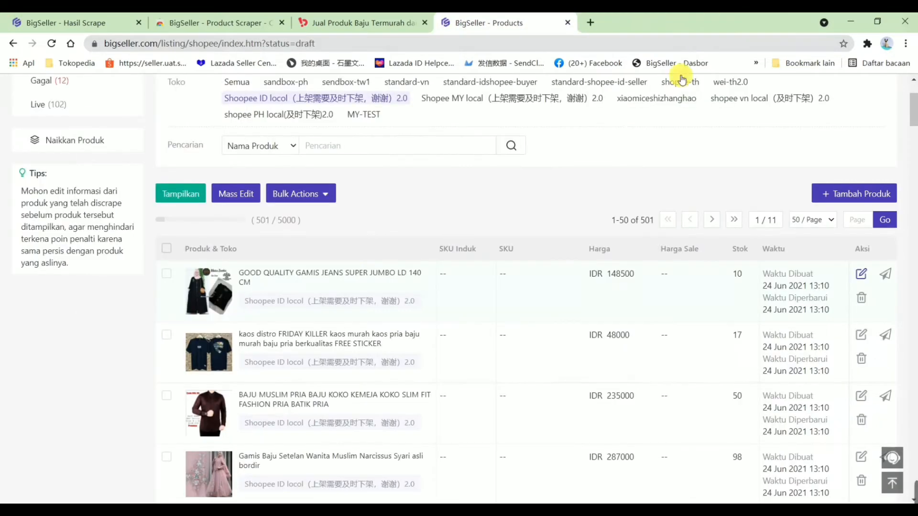
Select the GAMIS JEANS, FRIDAY KILLER, BAJU MUSLIM PRIA and I DONT CARE drafts and open them for mass editing
{"action": "left_click", "coordinate": [167, 277]}
{"action": "left_click", "coordinate": [166, 366]}
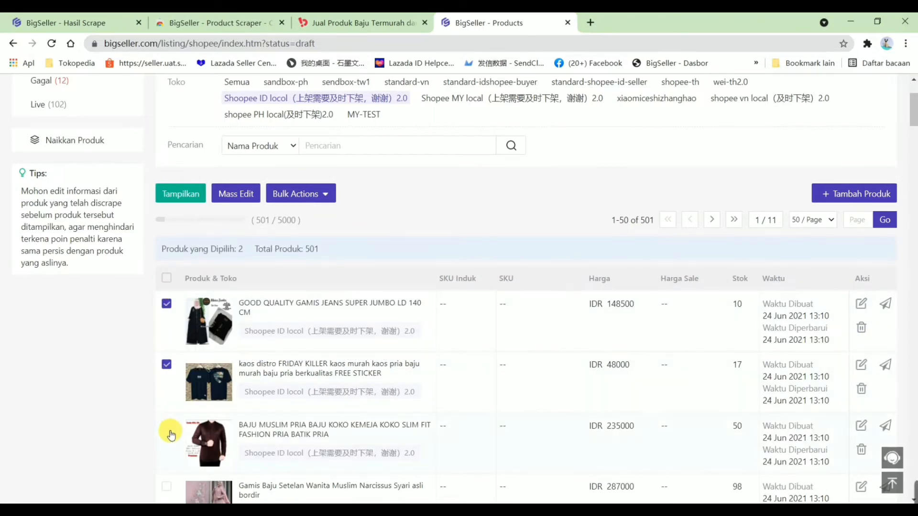
{"action": "scroll", "coordinate": [171, 435], "scroll_direction": "down", "scroll_amount": 1}
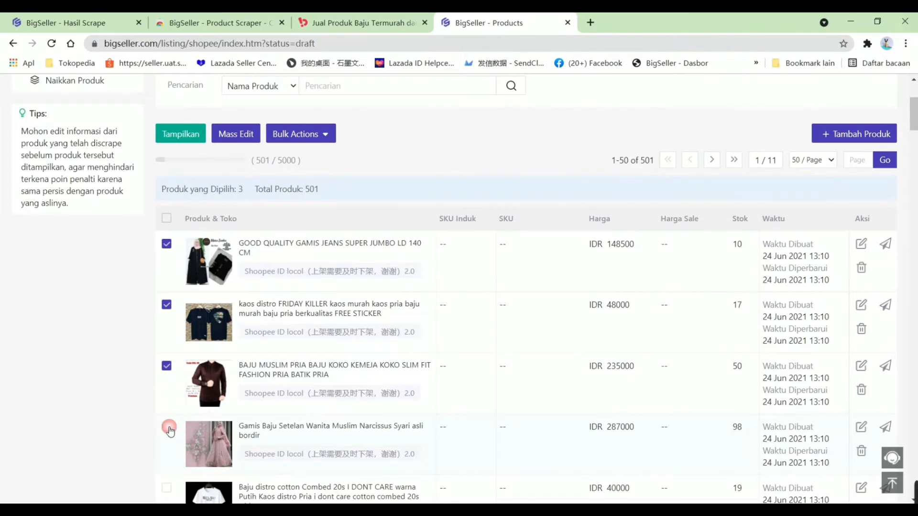
{"action": "scroll", "coordinate": [169, 430], "scroll_direction": "down", "scroll_amount": 2}
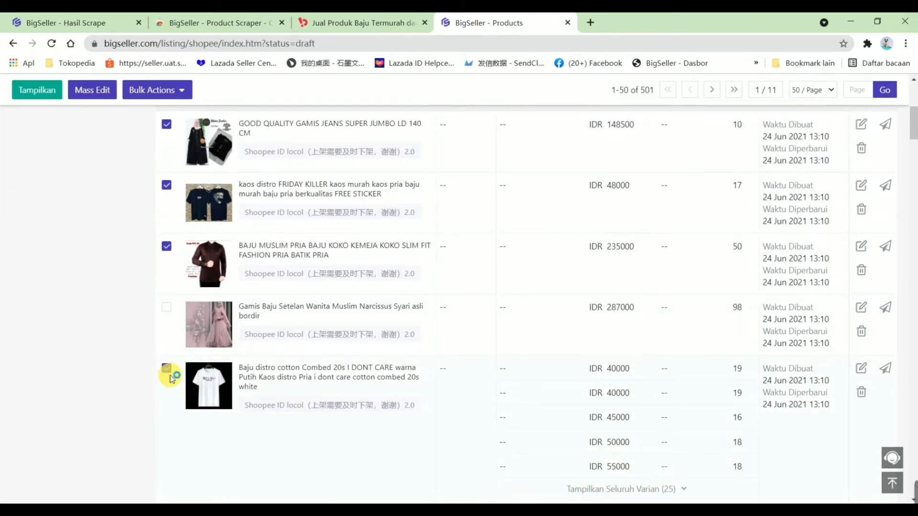
{"action": "left_click", "coordinate": [170, 374]}
{"action": "scroll", "coordinate": [171, 382], "scroll_direction": "down", "scroll_amount": 3}
{"action": "scroll", "coordinate": [164, 367], "scroll_direction": "up", "scroll_amount": 4}
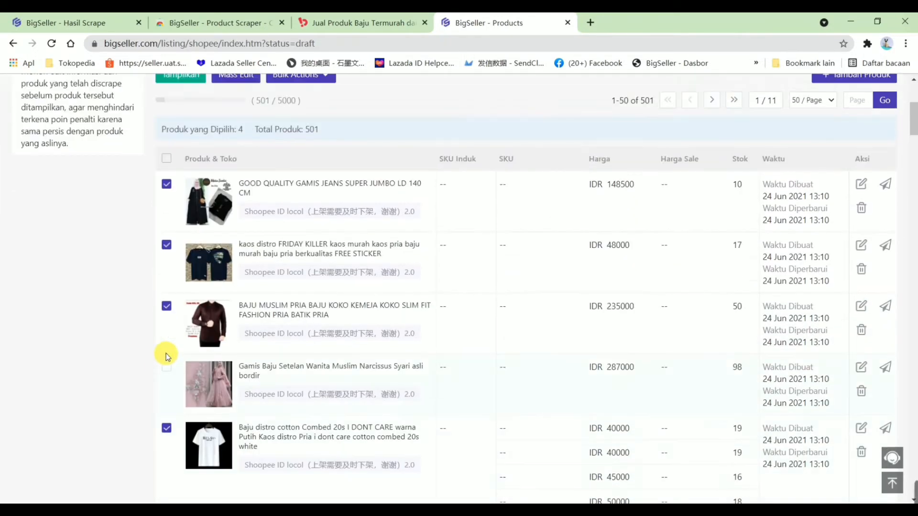
{"action": "scroll", "coordinate": [166, 353], "scroll_direction": "up", "scroll_amount": 5}
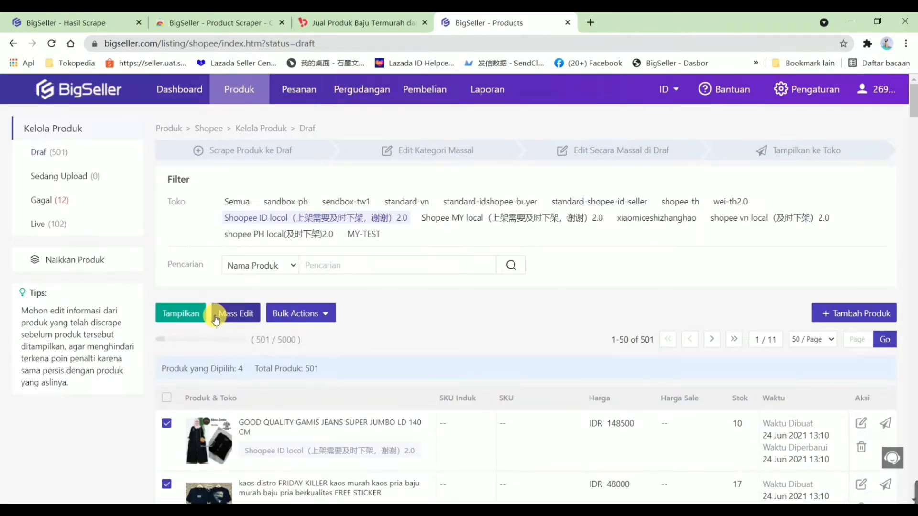
{"action": "left_click", "coordinate": [221, 321]}
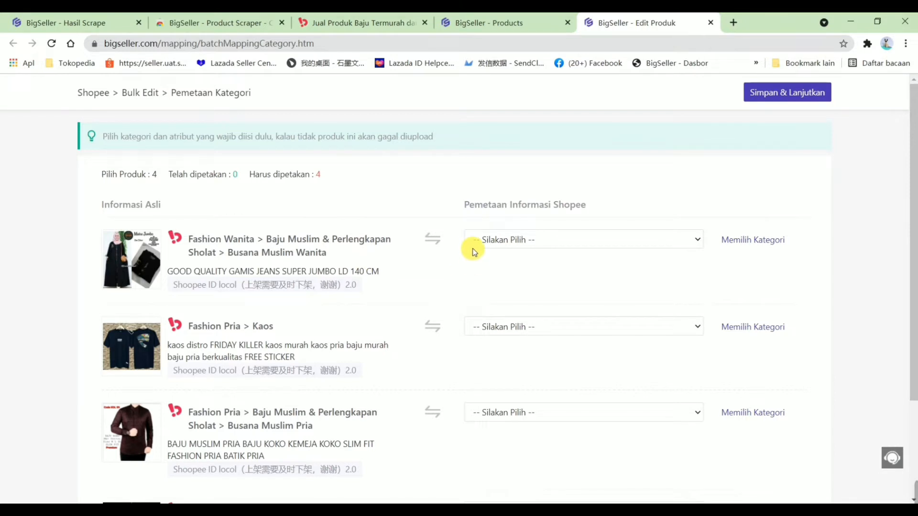
Copy the GAMIS JEANS product's source category name, Busana Muslim Wanita, and search the Shopee categories for it
{"action": "scroll", "coordinate": [466, 258], "scroll_direction": "down", "scroll_amount": 3}
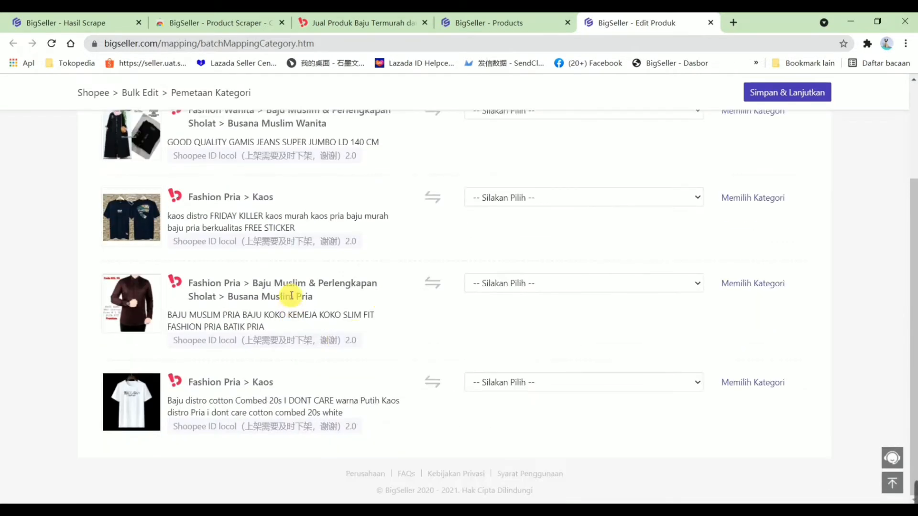
{"action": "scroll", "coordinate": [374, 260], "scroll_direction": "up", "scroll_amount": 3}
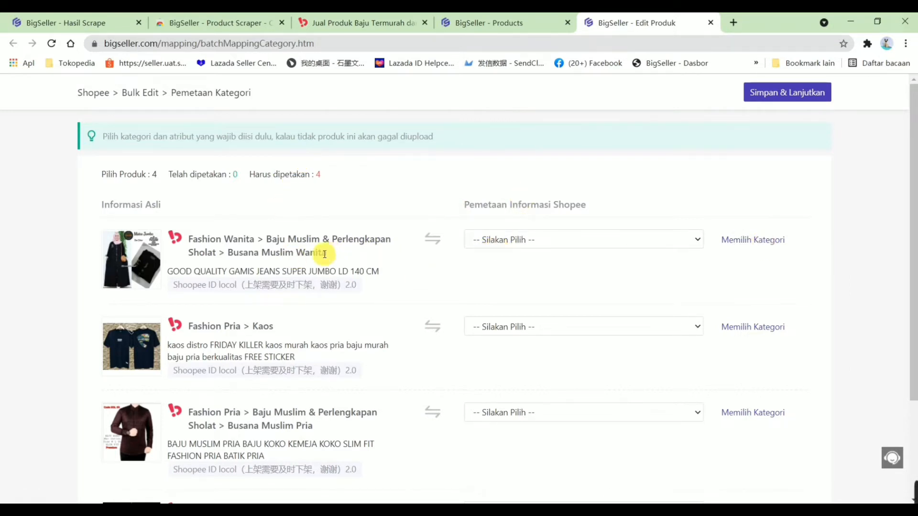
{"action": "left_click_drag", "start_coordinate": [321, 253], "coordinate": [221, 267]}
{"action": "left_click", "coordinate": [309, 255]}
{"action": "left_click_drag", "start_coordinate": [338, 258], "coordinate": [255, 253]}
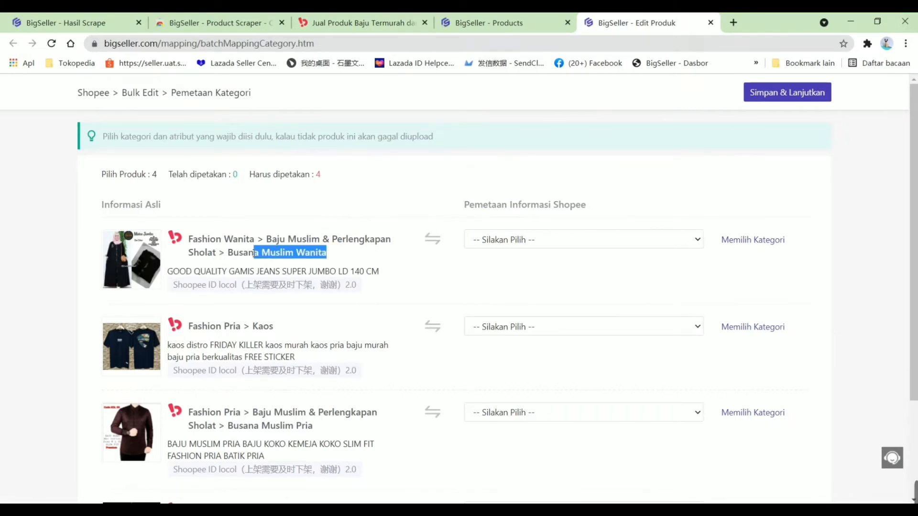
{"action": "right_click", "coordinate": [234, 253]}
{"action": "left_click", "coordinate": [258, 262]}
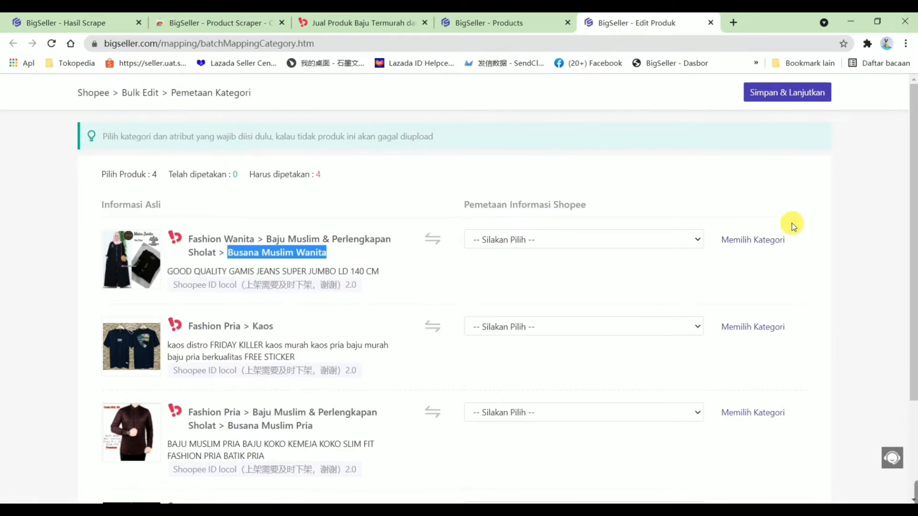
{"action": "left_click", "coordinate": [748, 240]}
{"action": "right_click", "coordinate": [370, 133]}
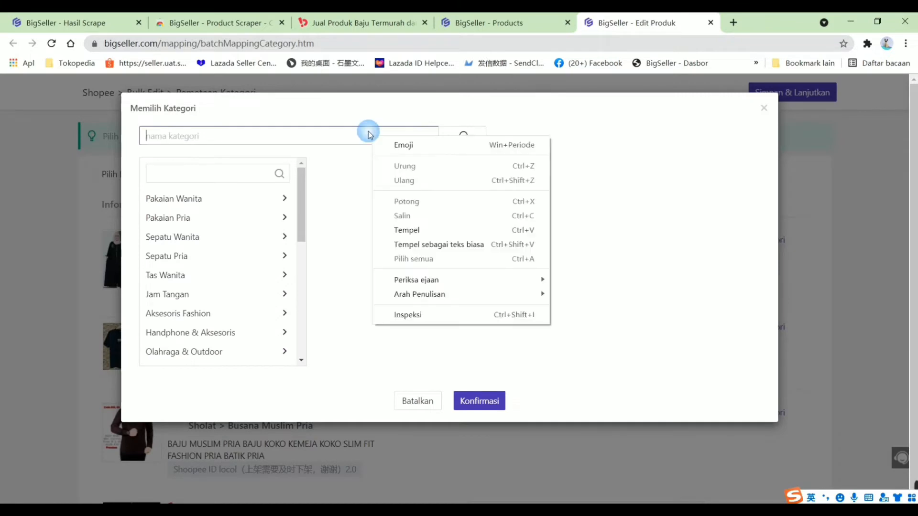
{"action": "left_click", "coordinate": [428, 239]}
{"action": "left_click", "coordinate": [463, 136]}
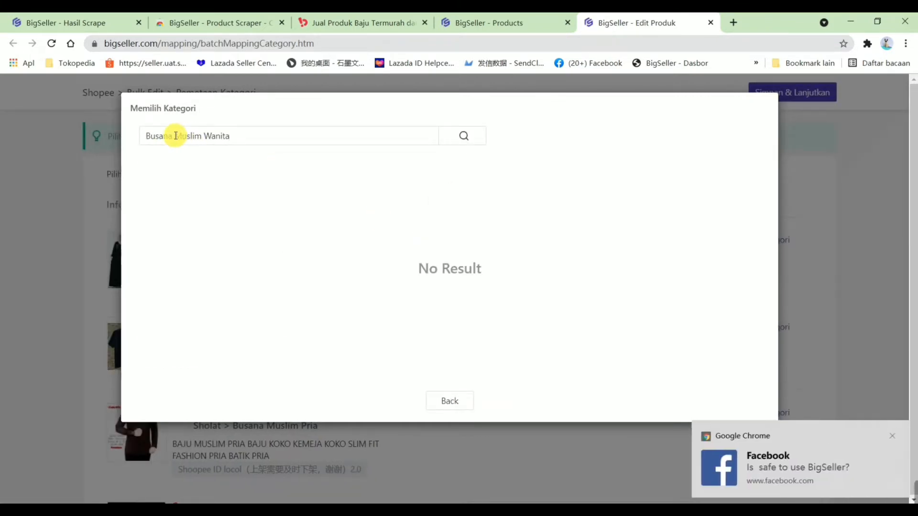
Shorten the category search to Muslim Wanita and map the GAMIS JEANS product to Fashion Muslim/Atasan Muslim Wanita/Blouse
{"action": "left_click_drag", "start_coordinate": [174, 136], "coordinate": [118, 143]}
{"action": "key", "text": "BackSpace"}
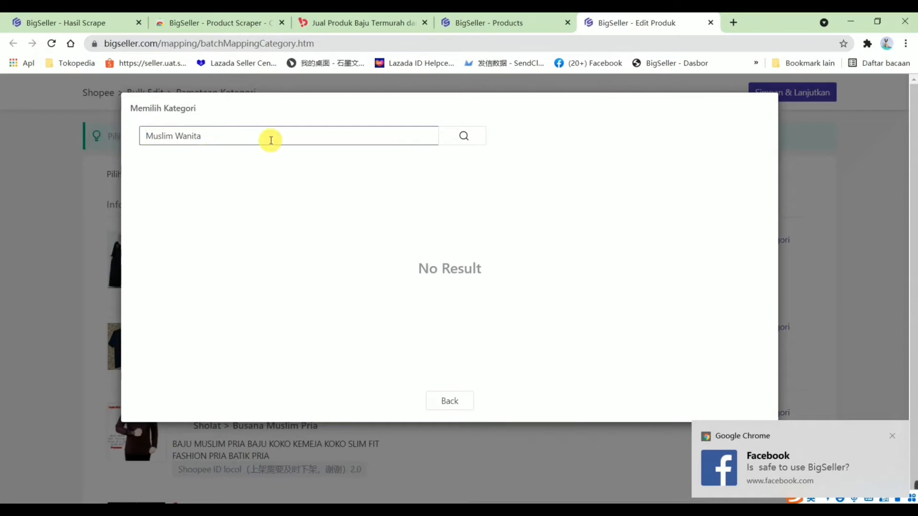
{"action": "key", "text": "Return"}
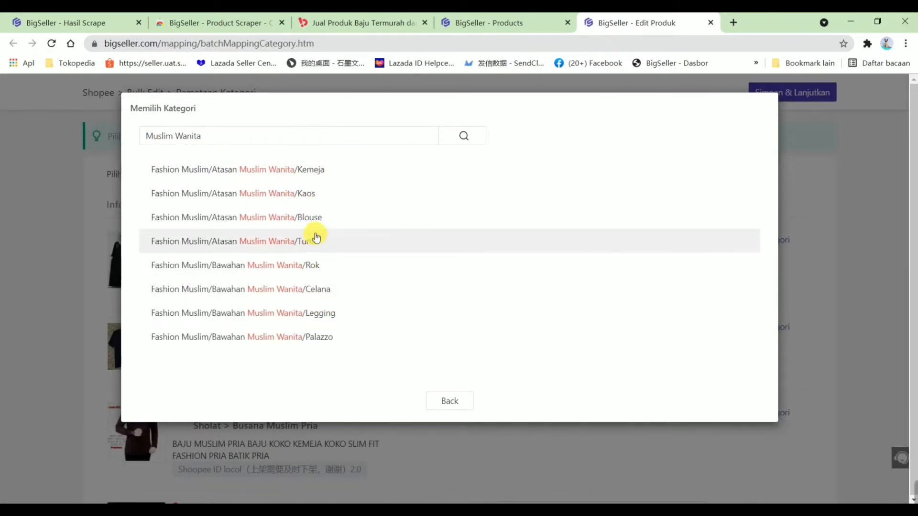
{"action": "left_click", "coordinate": [318, 217]}
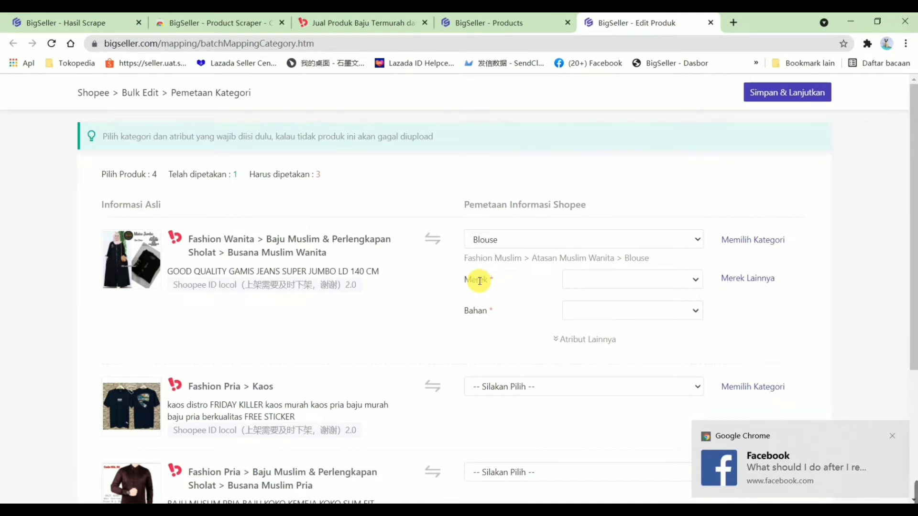
Set the GAMIS JEANS product's brand (Merek) to Tidak Ada Merek and its material (Bahan) to Katun
{"action": "left_click", "coordinate": [592, 280]}
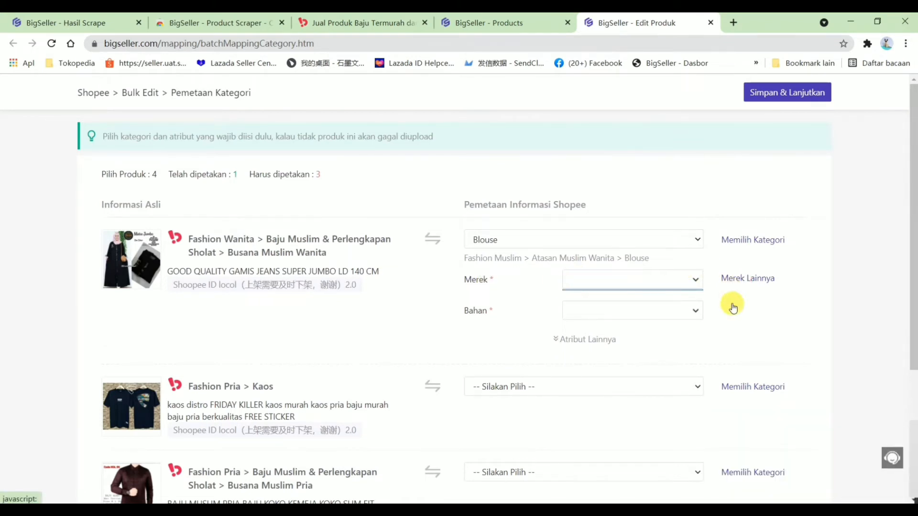
{"action": "left_click", "coordinate": [738, 282]}
{"action": "left_click", "coordinate": [752, 316]}
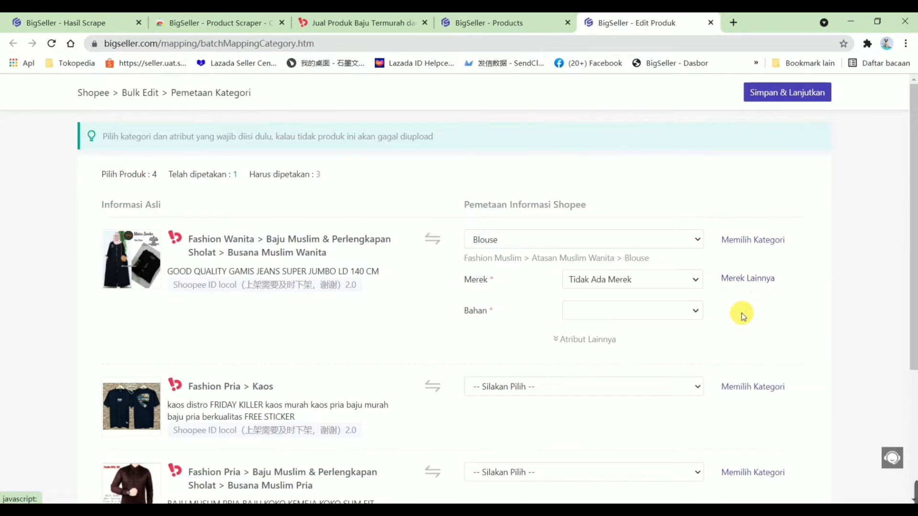
{"action": "left_click", "coordinate": [628, 310]}
{"action": "left_click", "coordinate": [620, 335]}
Search for kaos to map the FRIDAY KILLER shirt to Pakaian Pria/Atasan/Kaos, with brand Tidak Ada Merek and material Katun
{"action": "scroll", "coordinate": [524, 316], "scroll_direction": "down", "scroll_amount": 2}
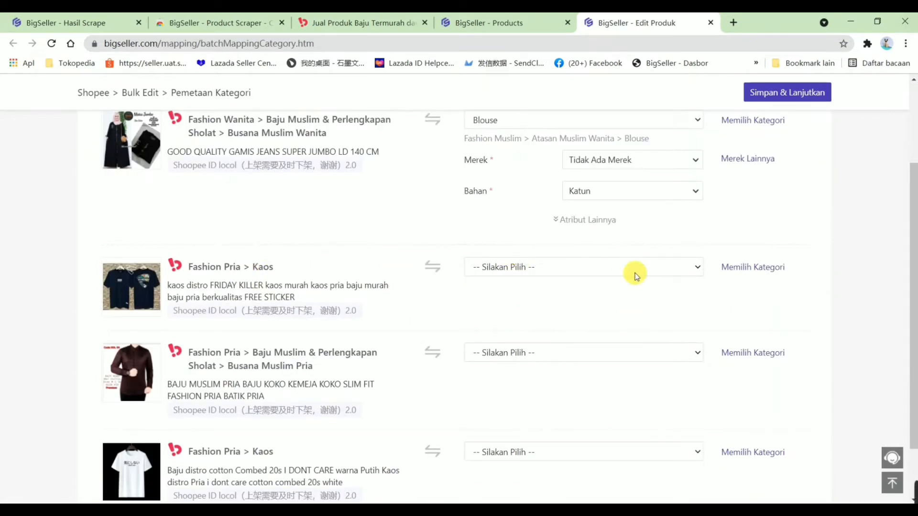
{"action": "left_click", "coordinate": [737, 271]}
{"action": "left_click", "coordinate": [279, 129]}
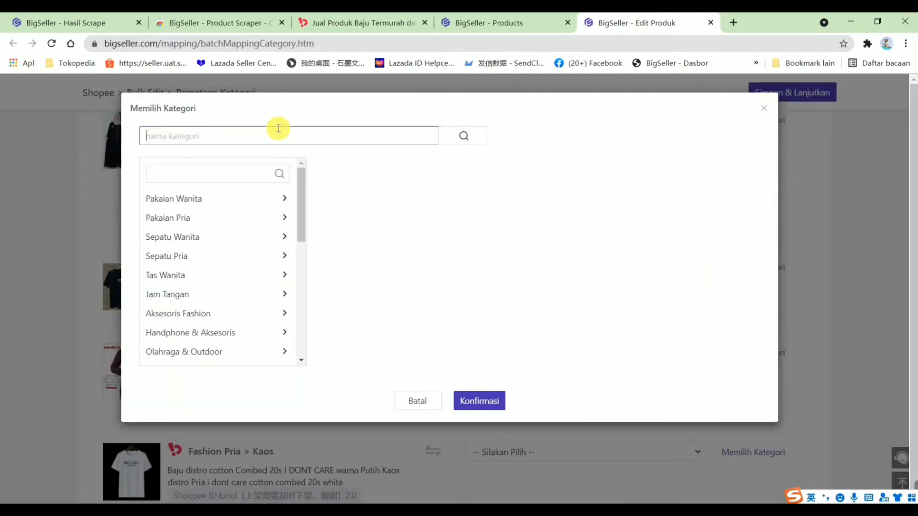
{"action": "key", "text": "Return"}
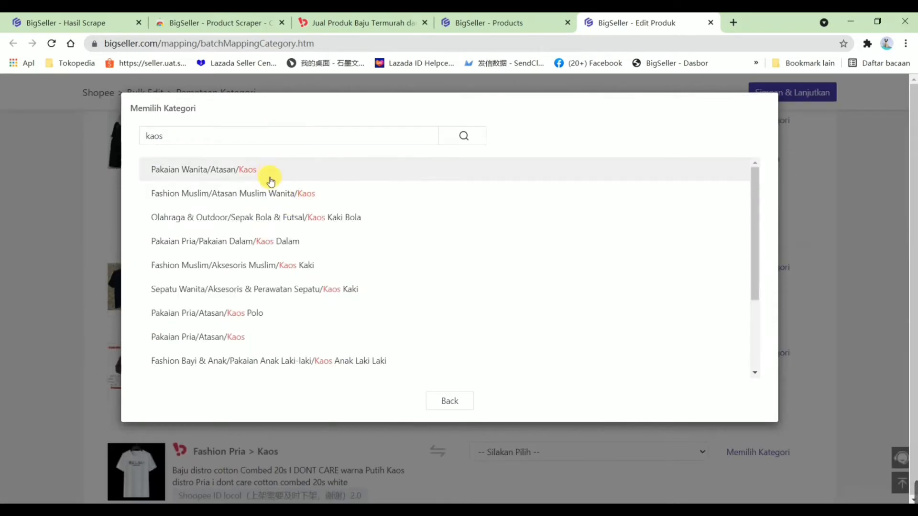
{"action": "left_click", "coordinate": [255, 338]}
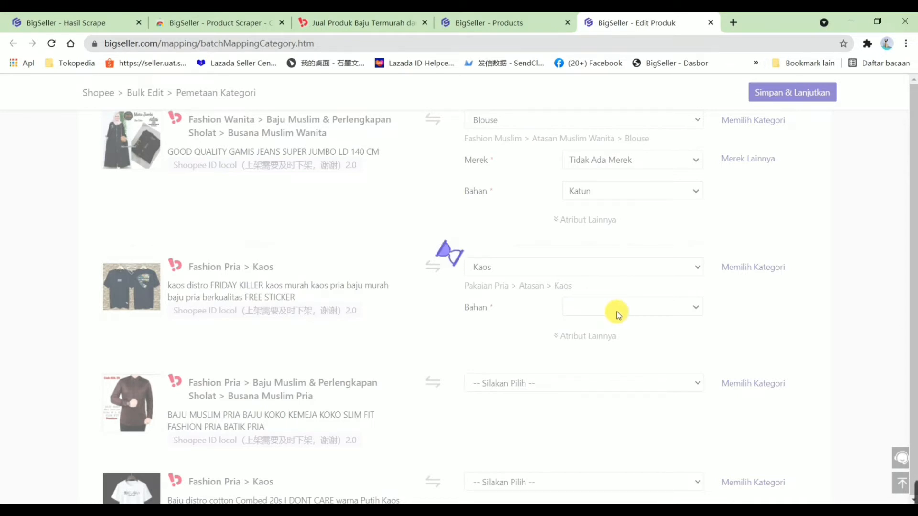
{"action": "left_click", "coordinate": [604, 307]}
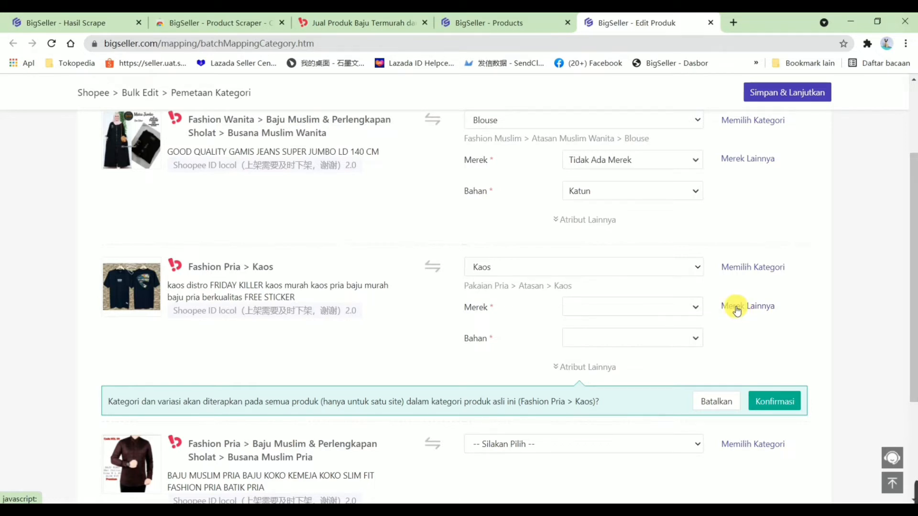
{"action": "scroll", "coordinate": [737, 309], "scroll_direction": "down", "scroll_amount": 1}
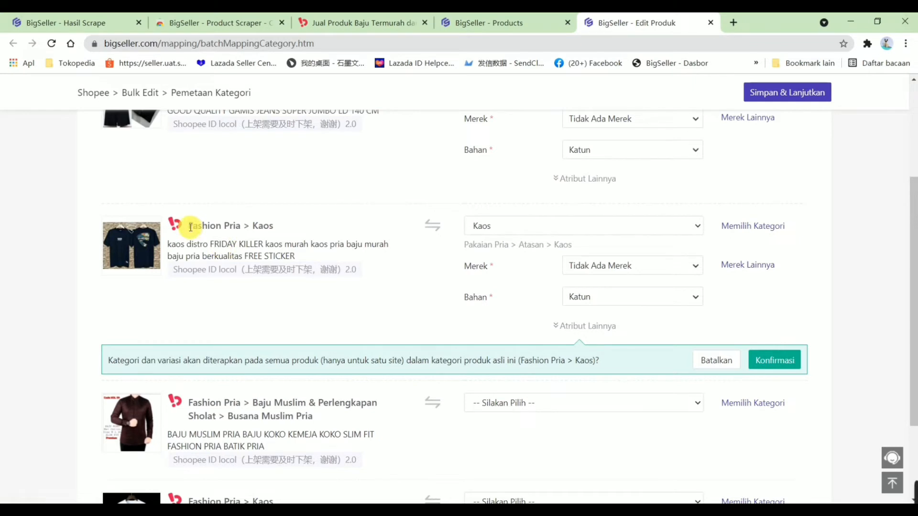
Compare the source categories of the FRIDAY KILLER and I DONT CARE shirts before applying the mapping to the whole category
{"action": "left_click_drag", "start_coordinate": [190, 227], "coordinate": [249, 227]}
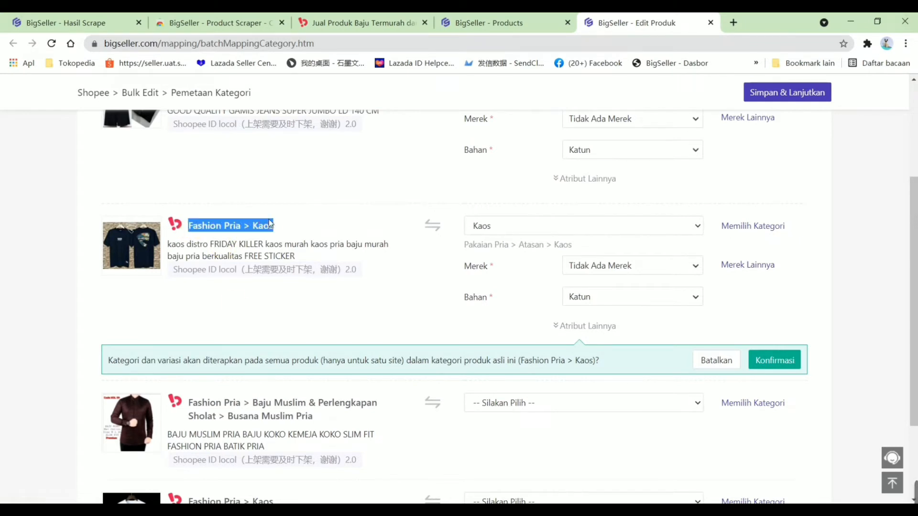
{"action": "scroll", "coordinate": [225, 328], "scroll_direction": "down", "scroll_amount": 1}
{"action": "left_click_drag", "start_coordinate": [188, 442], "coordinate": [293, 442]}
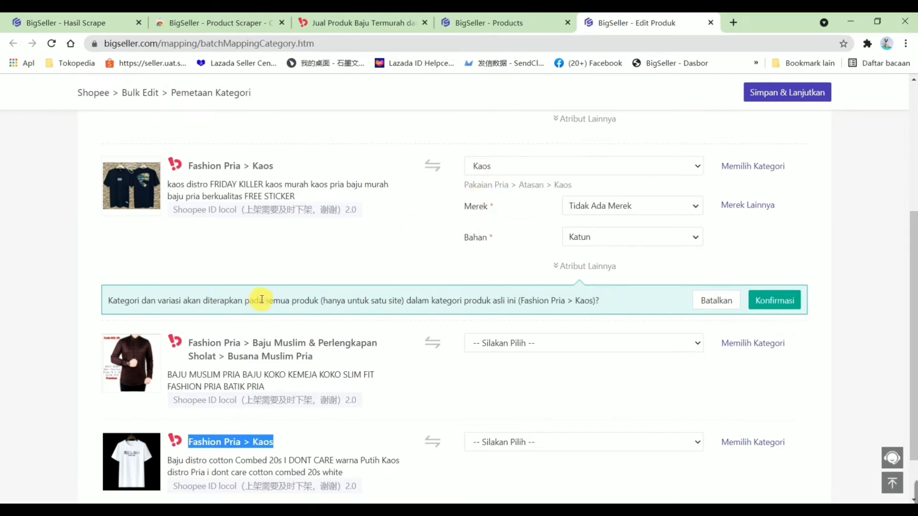
{"action": "left_click", "coordinate": [240, 436]}
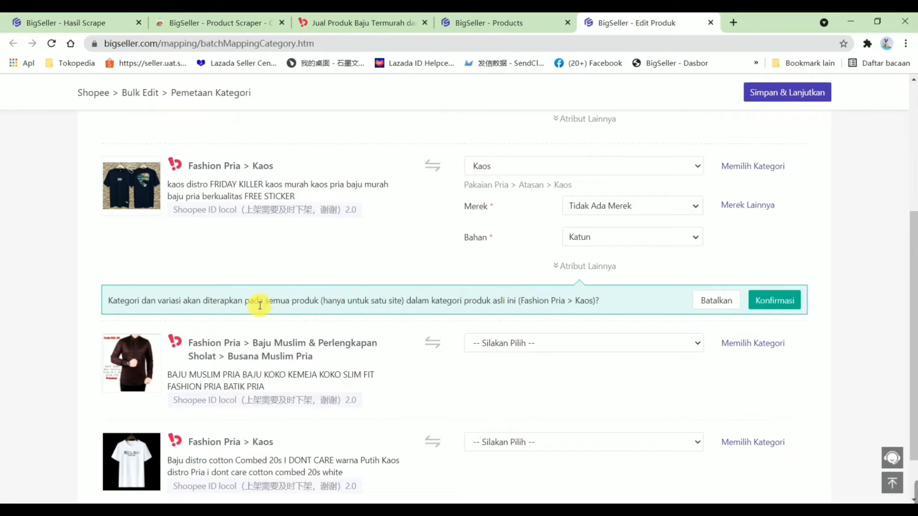
Apply the FRIDAY KILLER shirt's Kaos category and attributes to all products in the source category Fashion Pria > Kaos
{"action": "left_click_drag", "start_coordinate": [113, 299], "coordinate": [168, 301]}
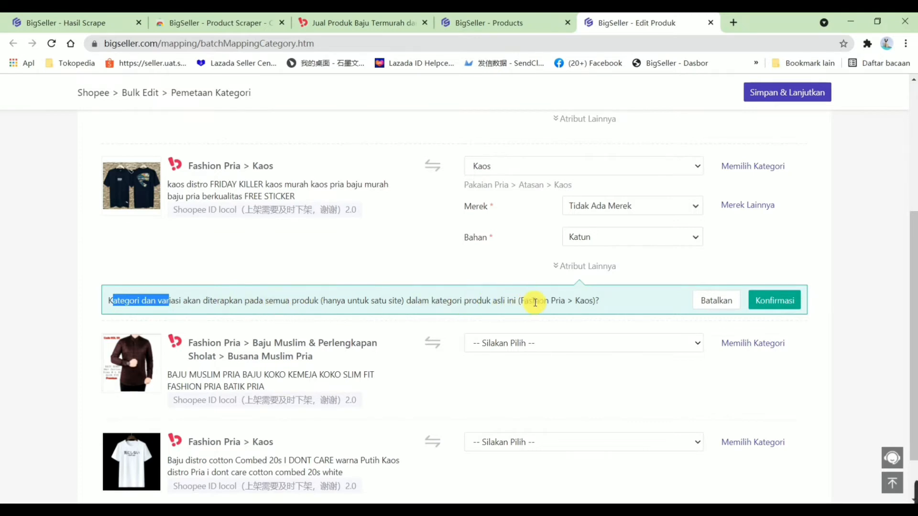
{"action": "left_click_drag", "start_coordinate": [188, 165], "coordinate": [204, 165]}
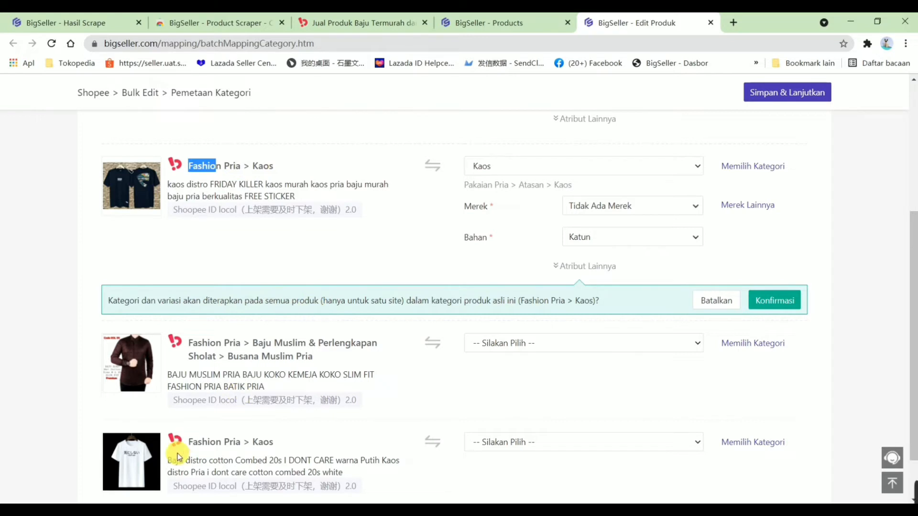
{"action": "left_click_drag", "start_coordinate": [188, 442], "coordinate": [243, 439]}
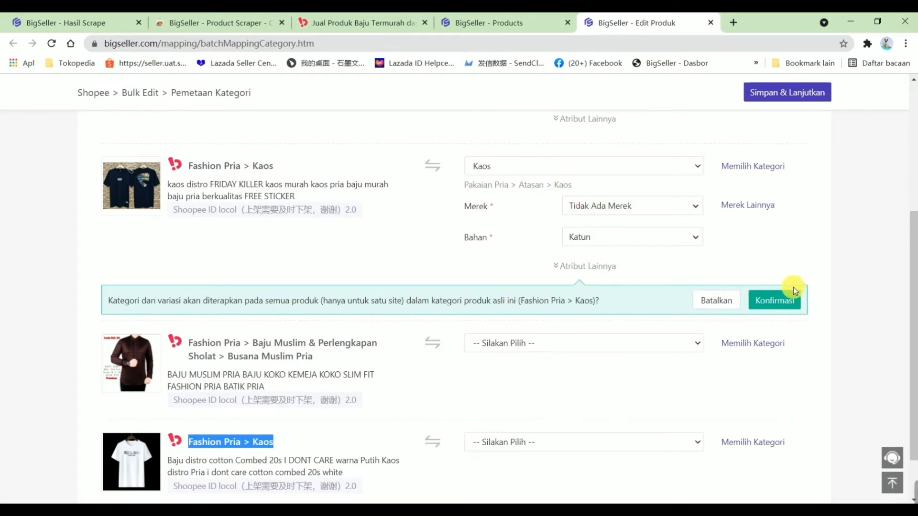
{"action": "left_click", "coordinate": [775, 300]}
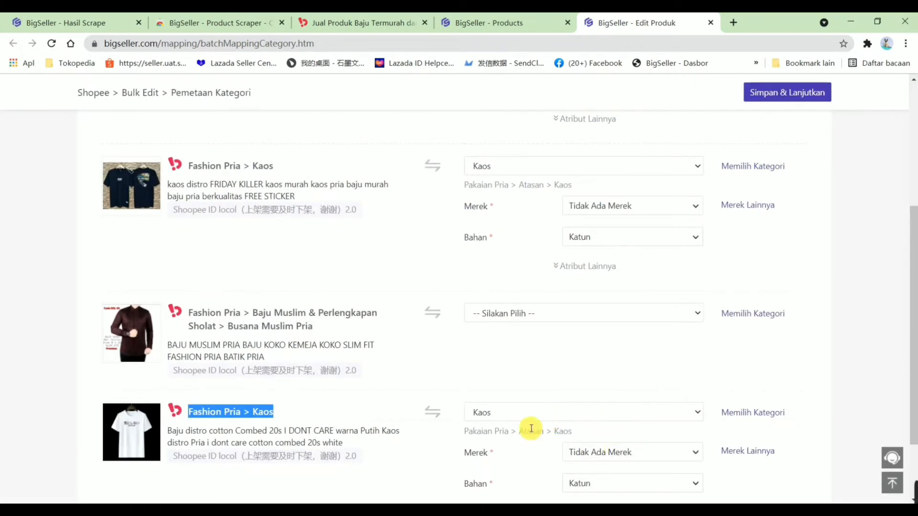
Compare the source categories and mapping of the two Kaos shirts with the BAJU MUSLIM PRIA product and check the remaining list
{"action": "left_click", "coordinate": [194, 411]}
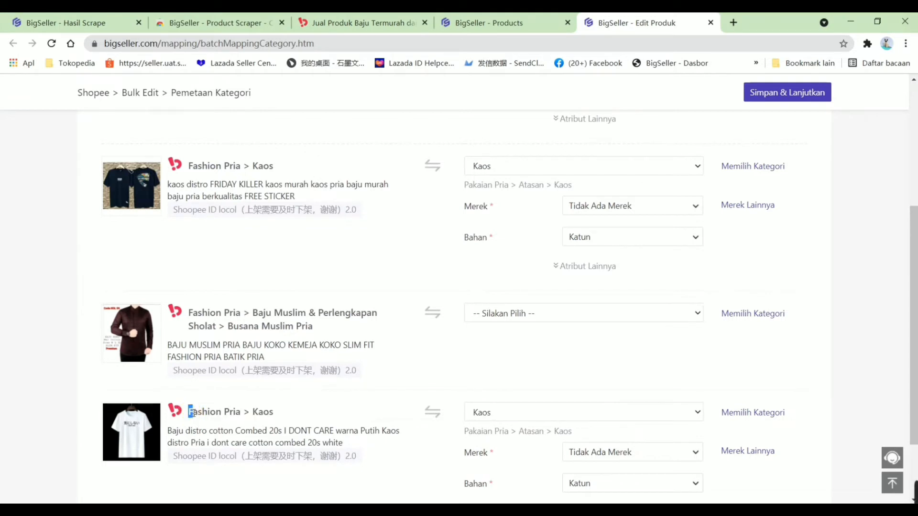
{"action": "left_click_drag", "start_coordinate": [191, 411], "coordinate": [274, 411]}
{"action": "left_click_drag", "start_coordinate": [189, 166], "coordinate": [293, 166]}
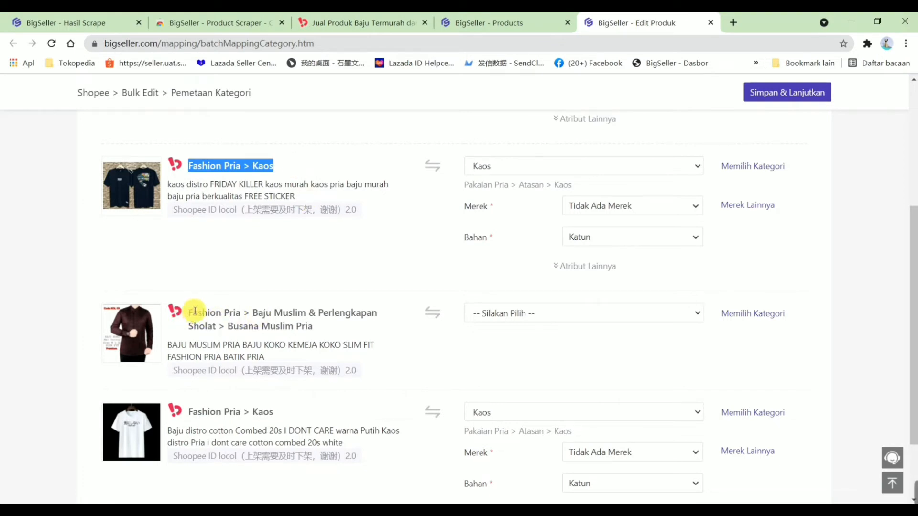
{"action": "left_click_drag", "start_coordinate": [188, 312], "coordinate": [324, 328]}
{"action": "left_click", "coordinate": [303, 336]}
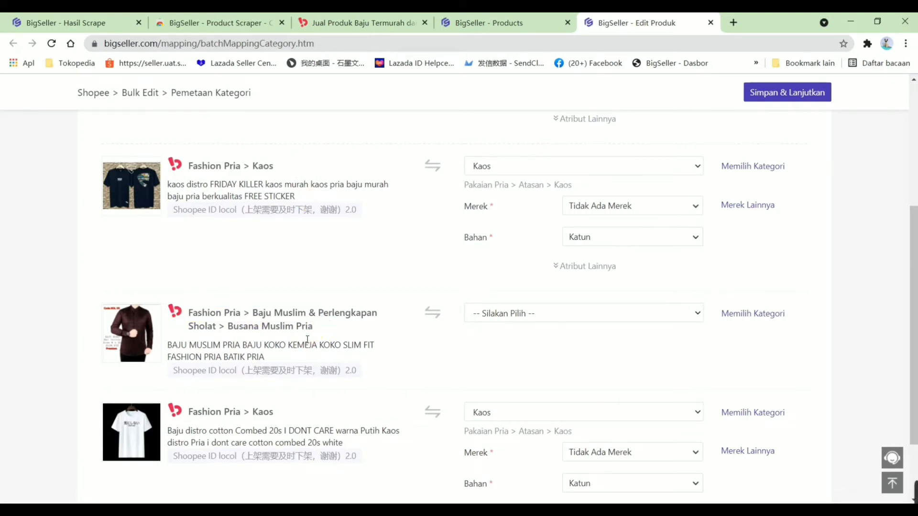
{"action": "scroll", "coordinate": [302, 312], "scroll_direction": "up", "scroll_amount": 1}
{"action": "scroll", "coordinate": [288, 346], "scroll_direction": "up", "scroll_amount": 2}
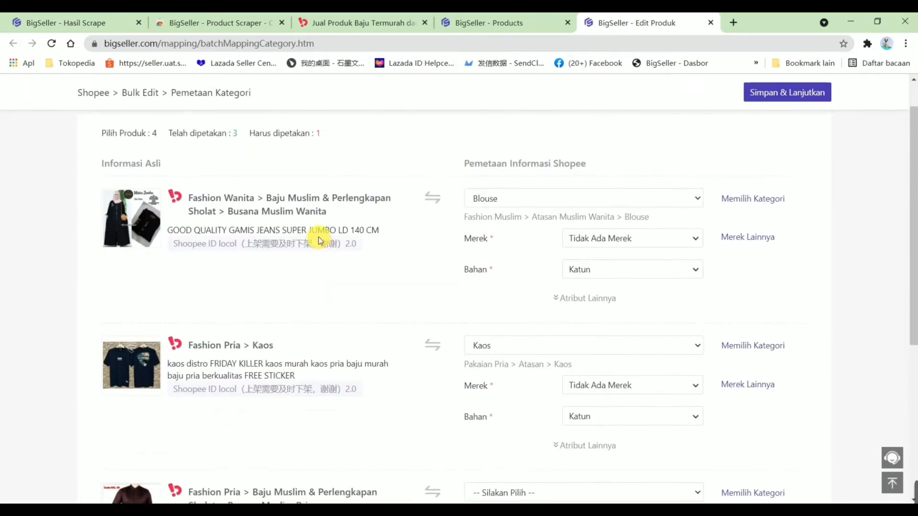
{"action": "scroll", "coordinate": [317, 238], "scroll_direction": "down", "scroll_amount": 3}
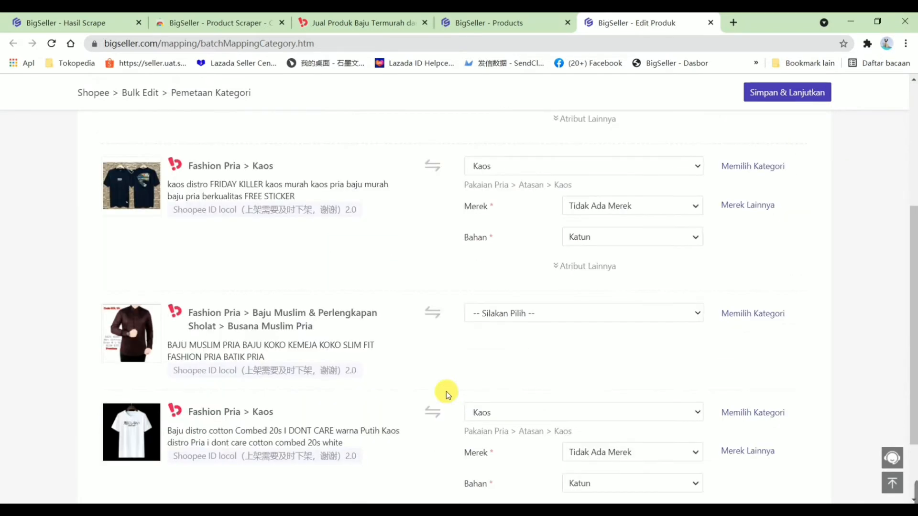
{"action": "left_click", "coordinate": [682, 299]}
{"action": "left_click", "coordinate": [223, 129]}
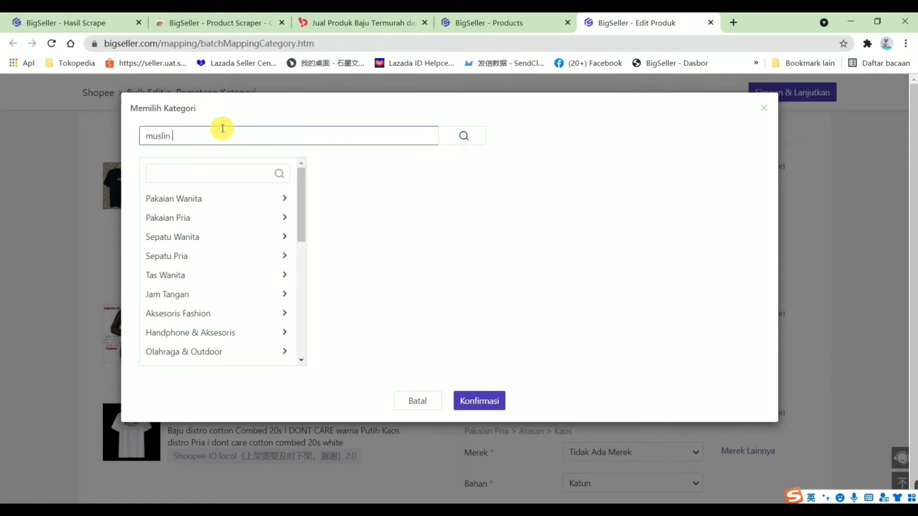
{"action": "key", "text": "Return"}
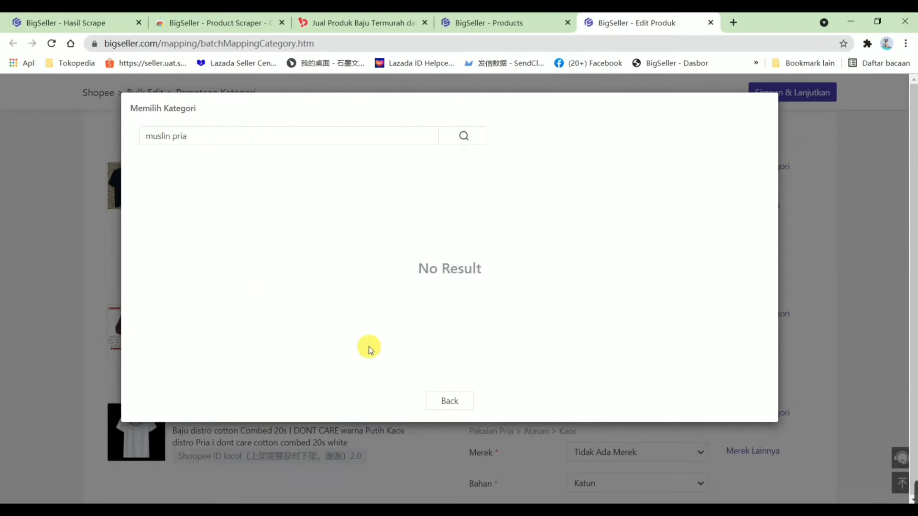
{"action": "left_click", "coordinate": [446, 401]}
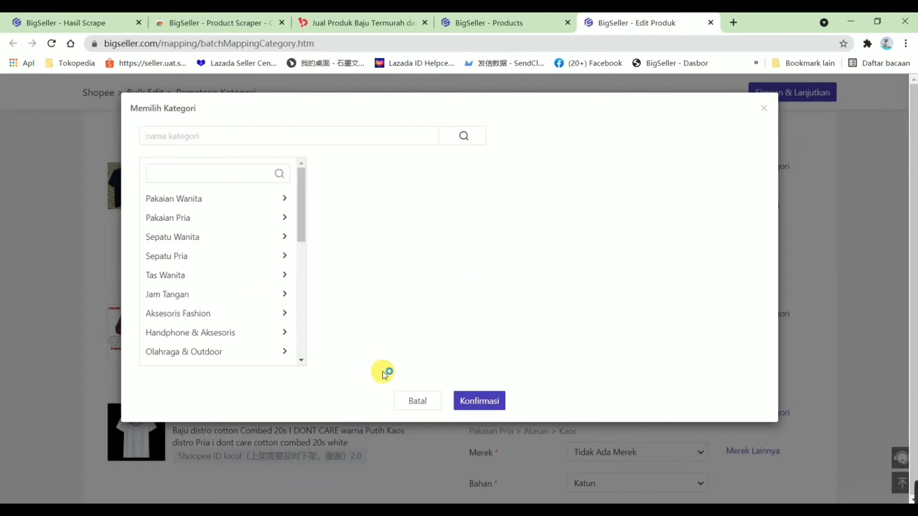
{"action": "left_click", "coordinate": [417, 400]}
Search the categories for the copied text Muslim Pria and map the BAJU MUSLIM PRIA product to Fashion Muslim/Atasan Muslim Pria/Baju Koko
{"action": "left_click_drag", "start_coordinate": [263, 327], "coordinate": [319, 329]}
{"action": "key", "text": "ctrl+c"}
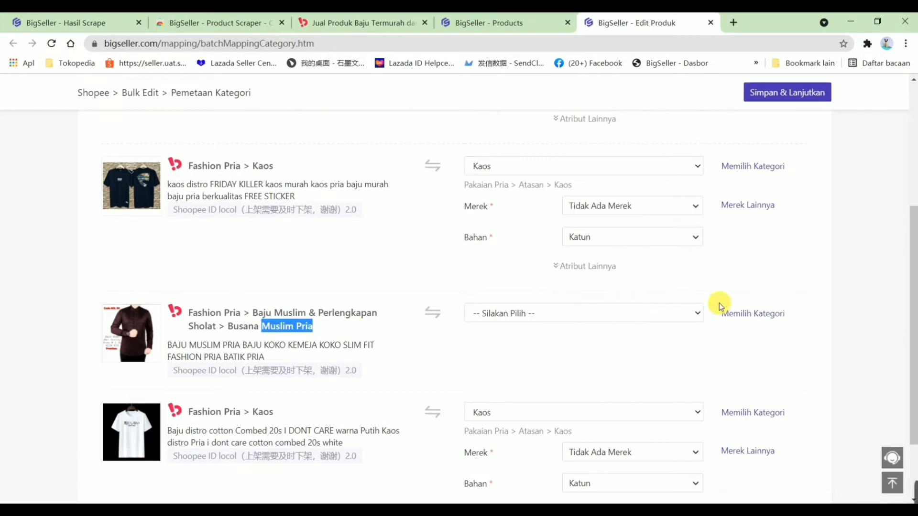
{"action": "left_click", "coordinate": [755, 312]}
{"action": "left_click", "coordinate": [274, 136]}
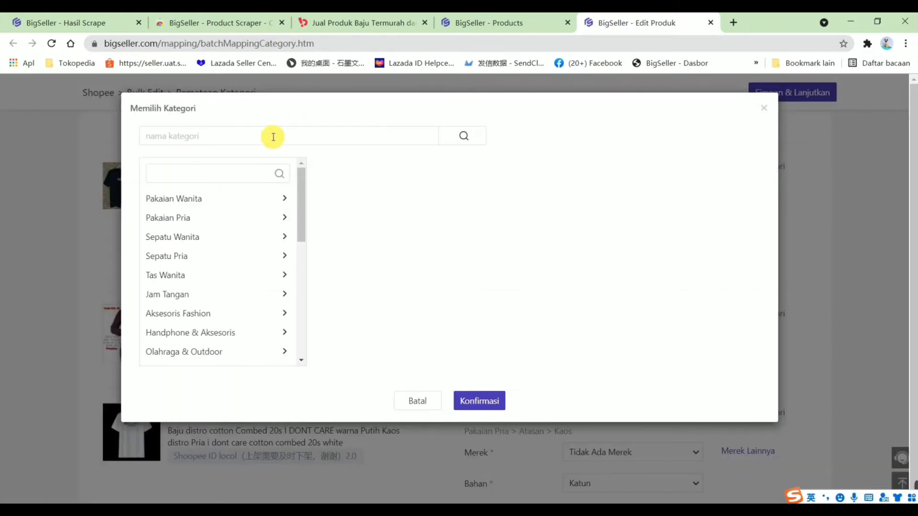
{"action": "key", "text": "ctrl+v"}
{"action": "key", "text": "Return"}
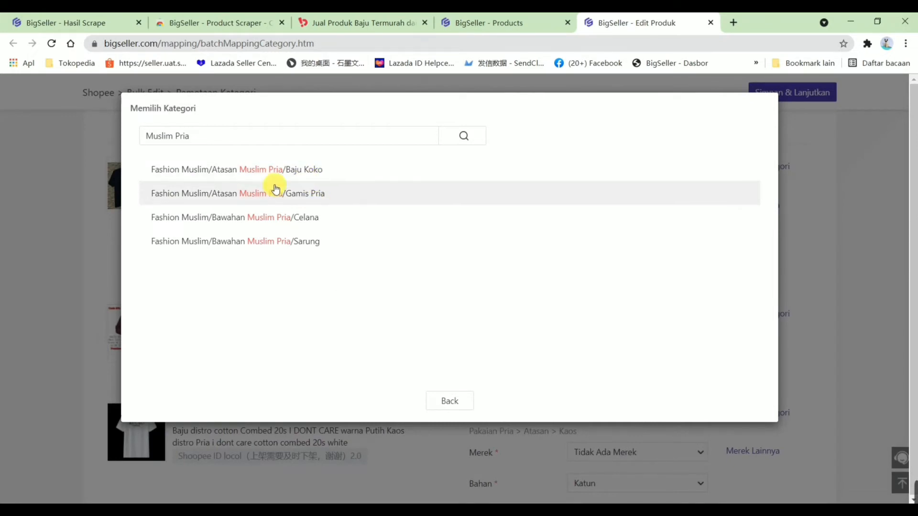
{"action": "left_click", "coordinate": [297, 170]}
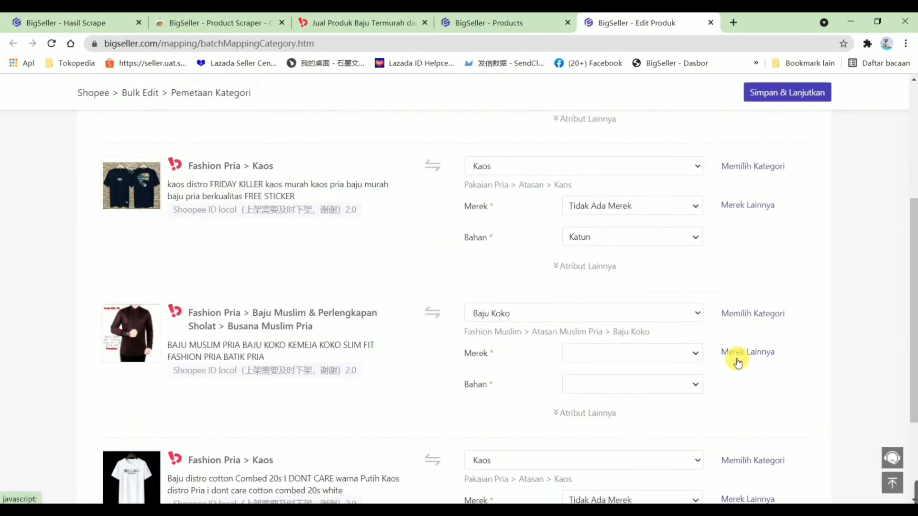
Set the BAJU MUSLIM PRIA product's brand (Merek) to Tidak Ada Merek and its material (Bahan) to Katun
{"action": "left_click", "coordinate": [737, 359]}
{"action": "left_click", "coordinate": [756, 391]}
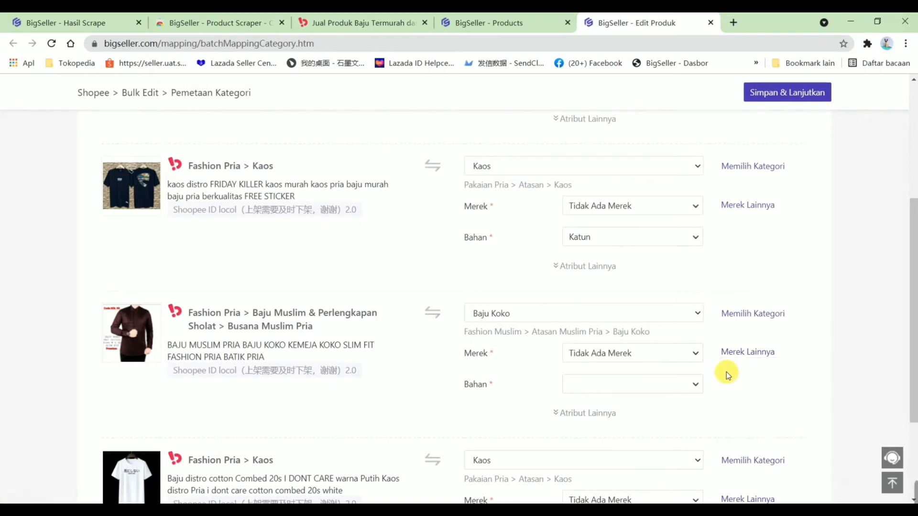
{"action": "left_click", "coordinate": [659, 388]}
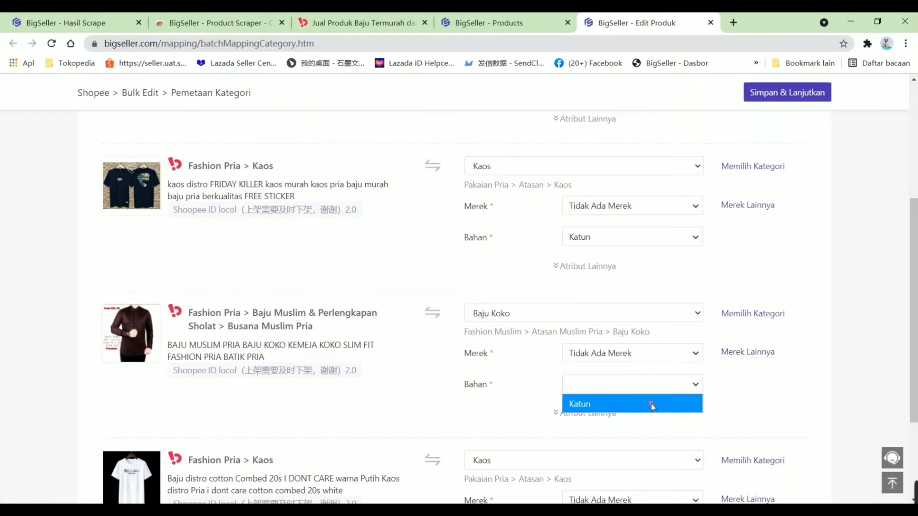
{"action": "left_click", "coordinate": [651, 404]}
Review the four mapped products, save the category mapping and continue to the draft bulk edit table
{"action": "scroll", "coordinate": [622, 306], "scroll_direction": "down", "scroll_amount": 3}
{"action": "scroll", "coordinate": [648, 296], "scroll_direction": "up", "scroll_amount": 8}
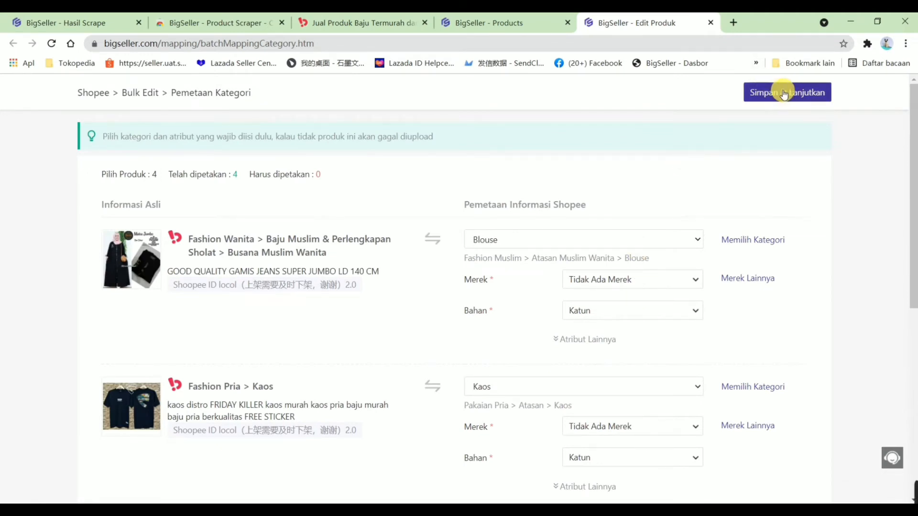
{"action": "left_click", "coordinate": [807, 96]}
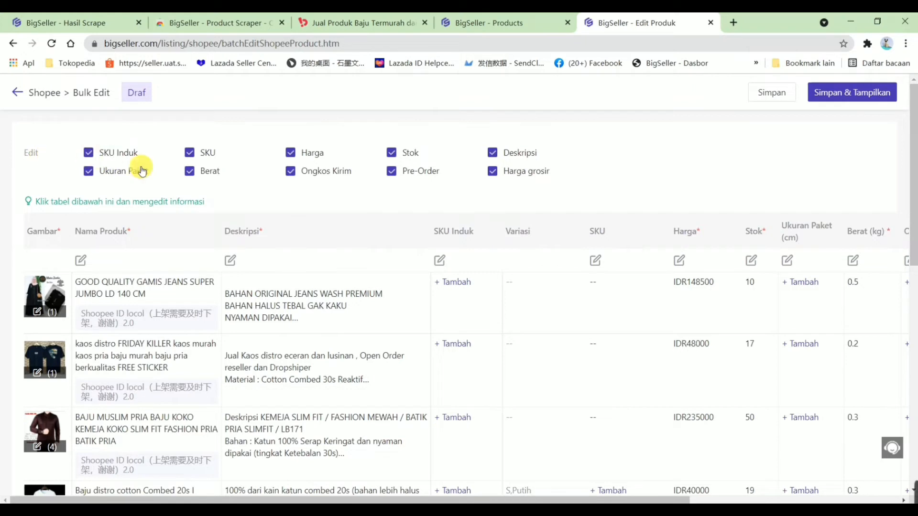
Try hiding the SKU and Harga columns of the bulk edit table, restoring each one, and look over the product rows
{"action": "left_click", "coordinate": [200, 157]}
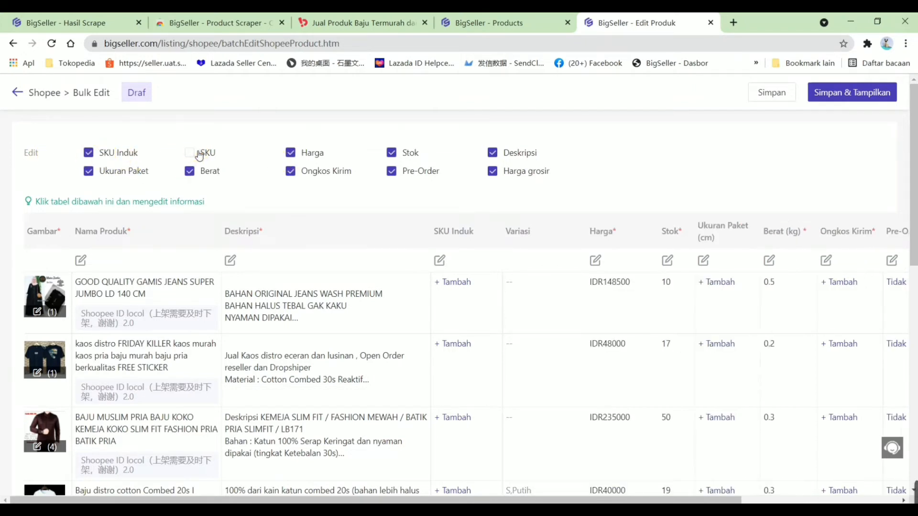
{"action": "left_click", "coordinate": [194, 156]}
{"action": "left_click", "coordinate": [304, 161]}
{"action": "left_click", "coordinate": [304, 160]}
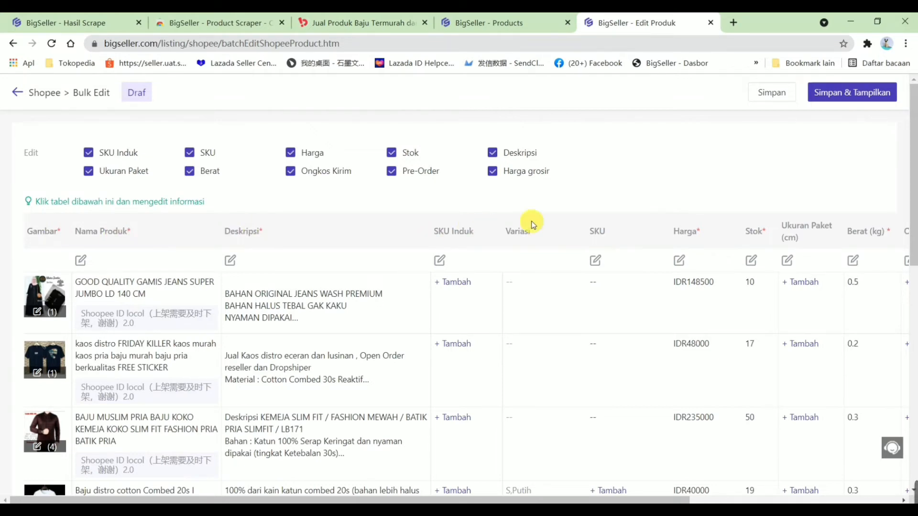
{"action": "scroll", "coordinate": [72, 238], "scroll_direction": "down", "scroll_amount": 2}
{"action": "scroll", "coordinate": [67, 253], "scroll_direction": "up", "scroll_amount": 2}
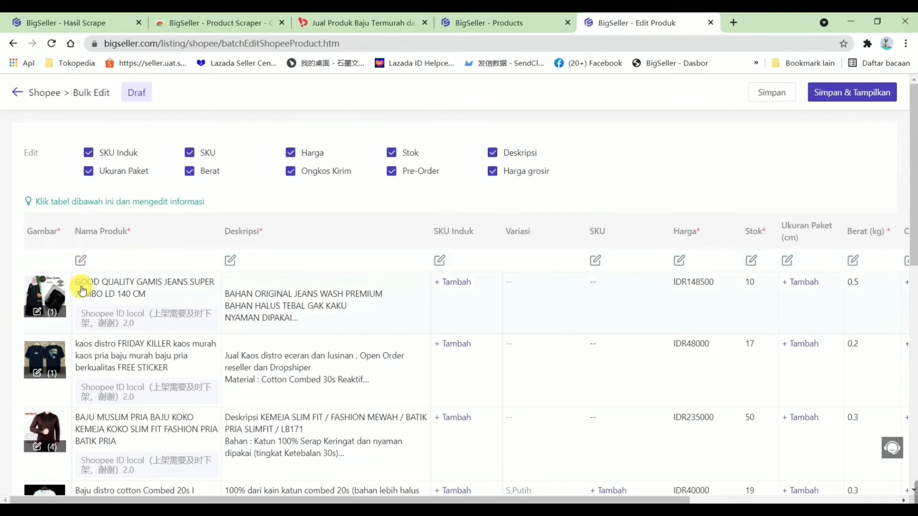
Inspect the editable product name of GAMIS JEANS and the full descriptions of the first three products
{"action": "left_click", "coordinate": [139, 292]}
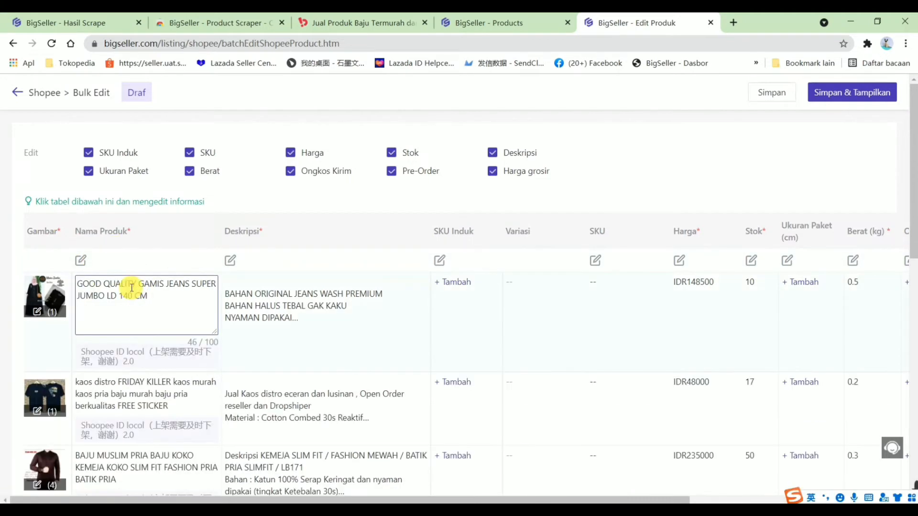
{"action": "left_click", "coordinate": [326, 288]}
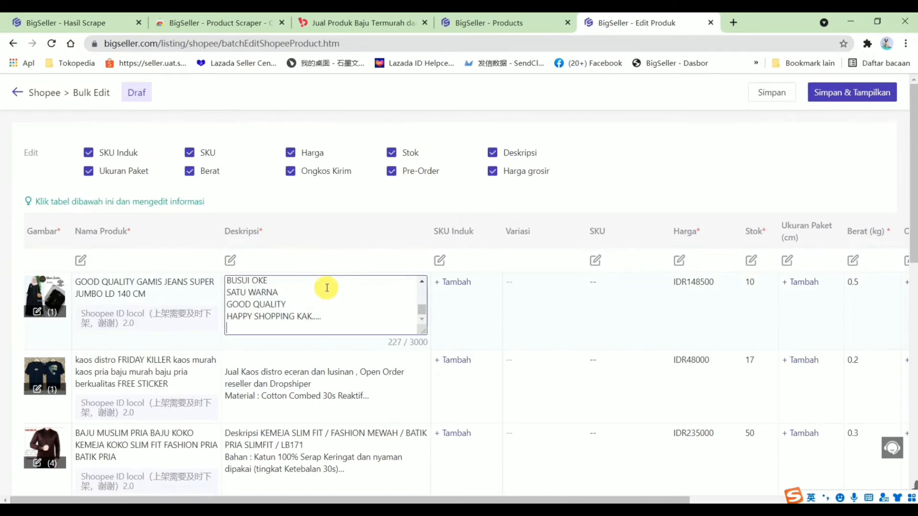
{"action": "left_click", "coordinate": [327, 394]}
{"action": "left_click", "coordinate": [295, 428]}
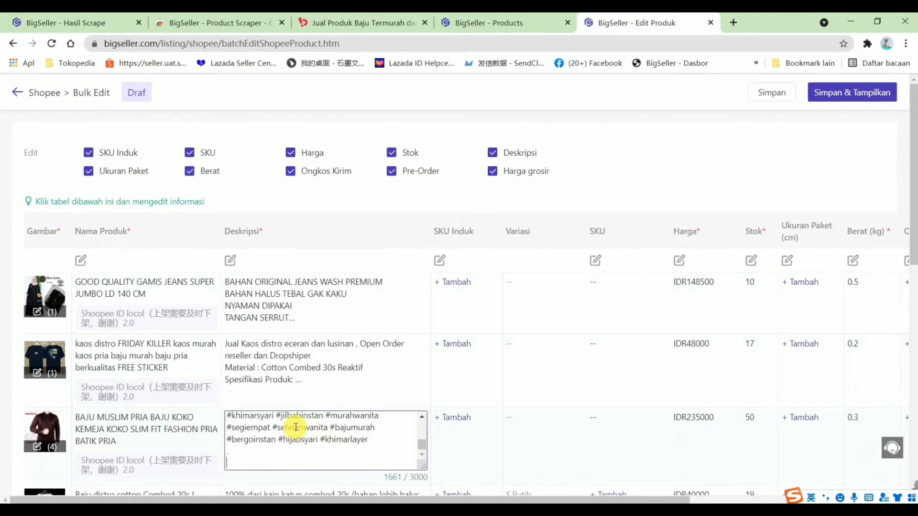
{"action": "left_click", "coordinate": [307, 369]}
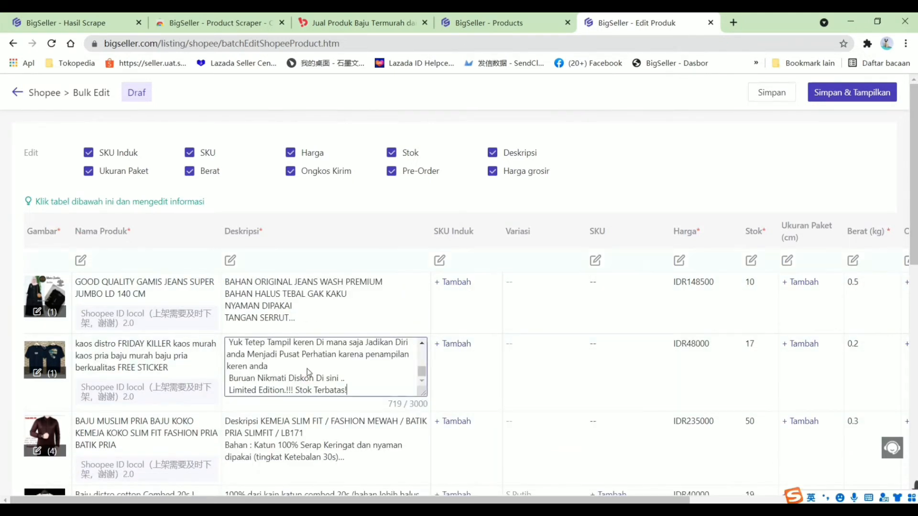
{"action": "left_click", "coordinate": [293, 309]}
{"action": "left_click", "coordinate": [158, 292]}
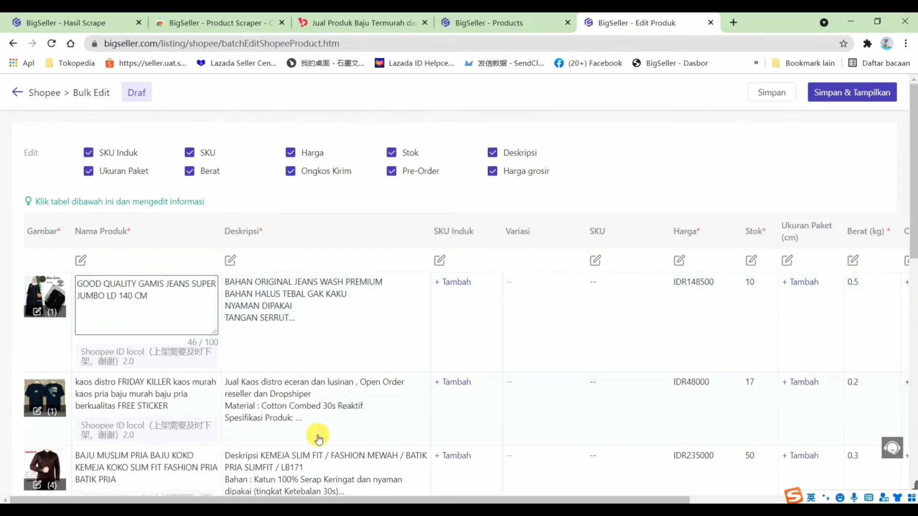
Open the I DONT CARE shirt's SKU Induk cell and its M,Putih variation's SKU cell for editing
{"action": "scroll", "coordinate": [478, 426], "scroll_direction": "down", "scroll_amount": 4}
{"action": "left_click", "coordinate": [454, 351]}
{"action": "scroll", "coordinate": [461, 363], "scroll_direction": "down", "scroll_amount": 1}
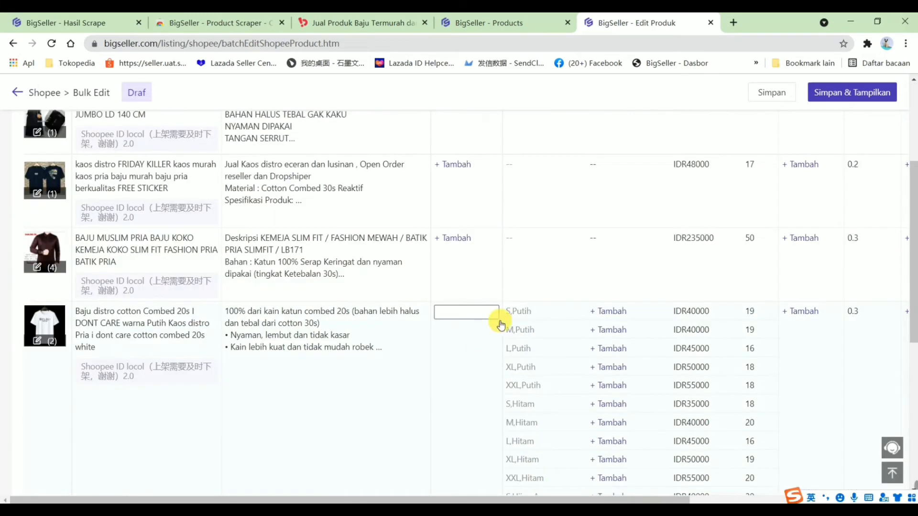
{"action": "left_click", "coordinate": [606, 329]}
{"action": "scroll", "coordinate": [352, 348], "scroll_direction": "up", "scroll_amount": 4}
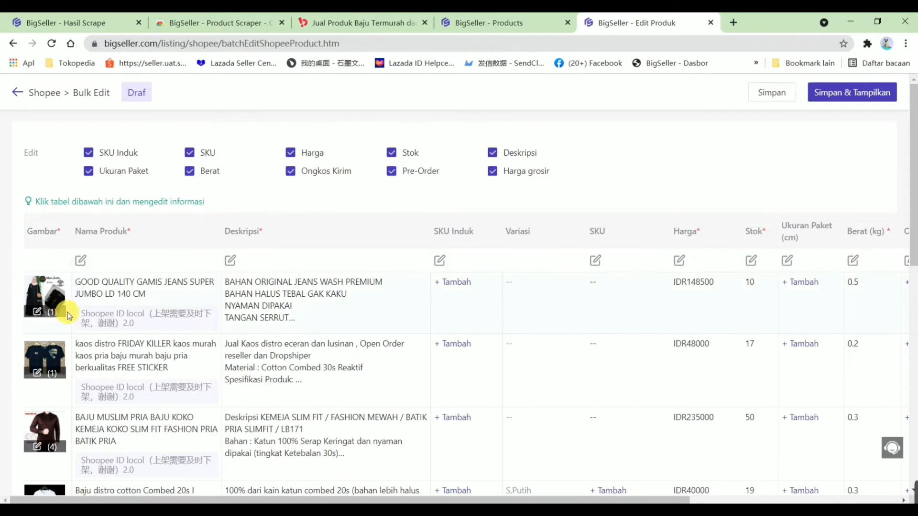
View the GAMIS JEANS photo, and reorder the BAJU MUSLIM PRIA photos so the golden-yellow shirt is the main image, followed by the black one
{"action": "left_click", "coordinate": [39, 313]}
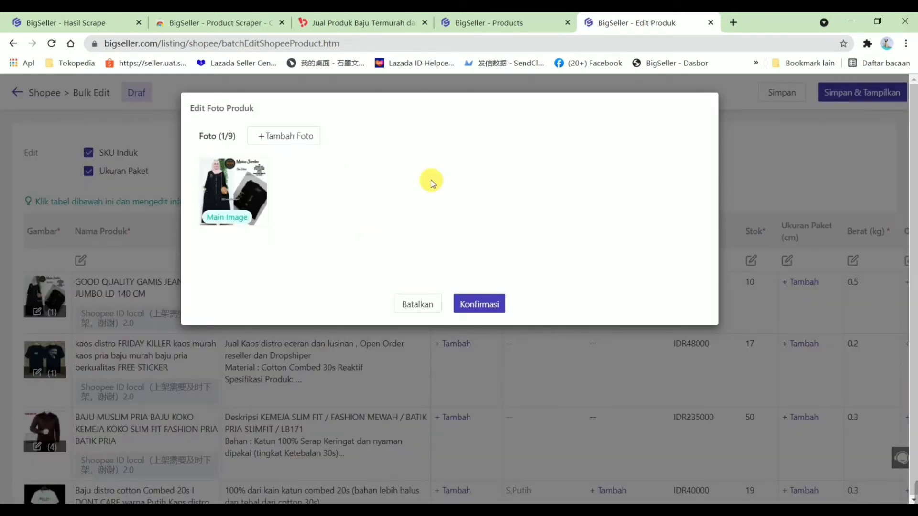
{"action": "left_click", "coordinate": [429, 304]}
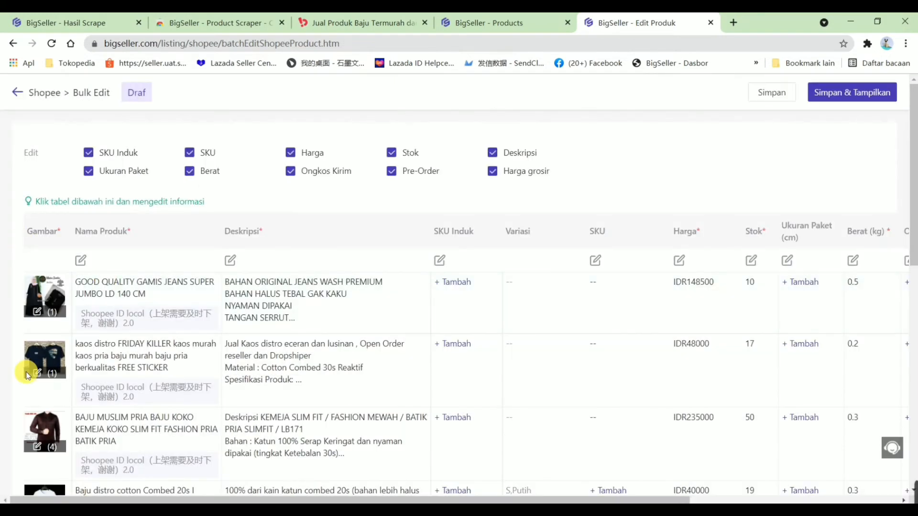
{"action": "left_click", "coordinate": [37, 447]}
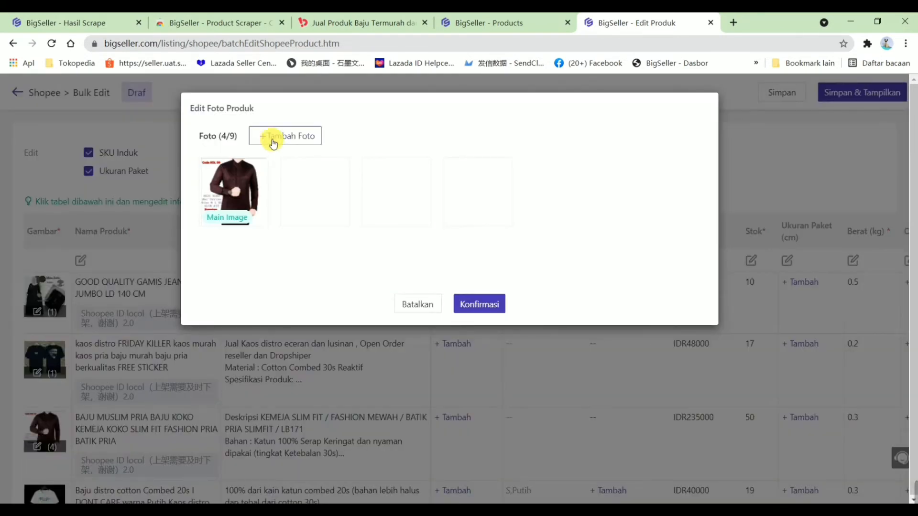
{"action": "mouse_move", "coordinate": [328, 219]}
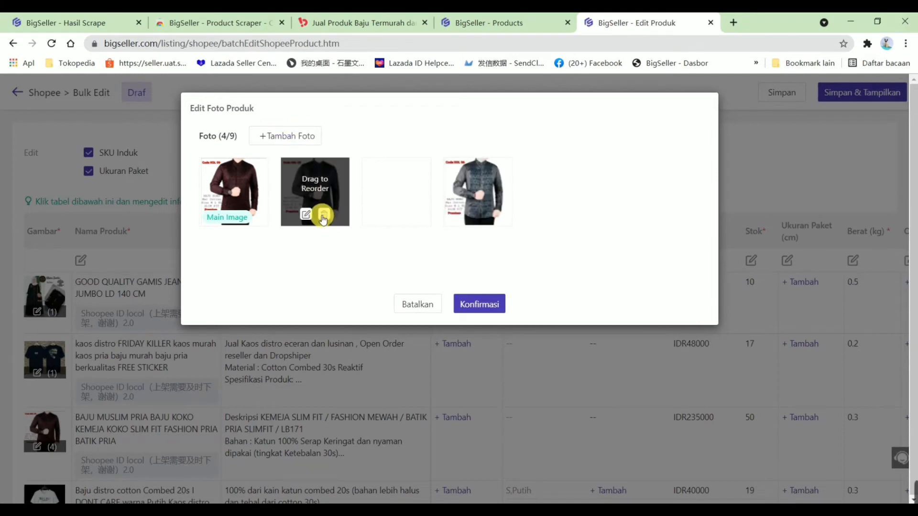
{"action": "left_click_drag", "start_coordinate": [315, 178], "coordinate": [239, 187]}
{"action": "left_click_drag", "start_coordinate": [398, 185], "coordinate": [229, 191]}
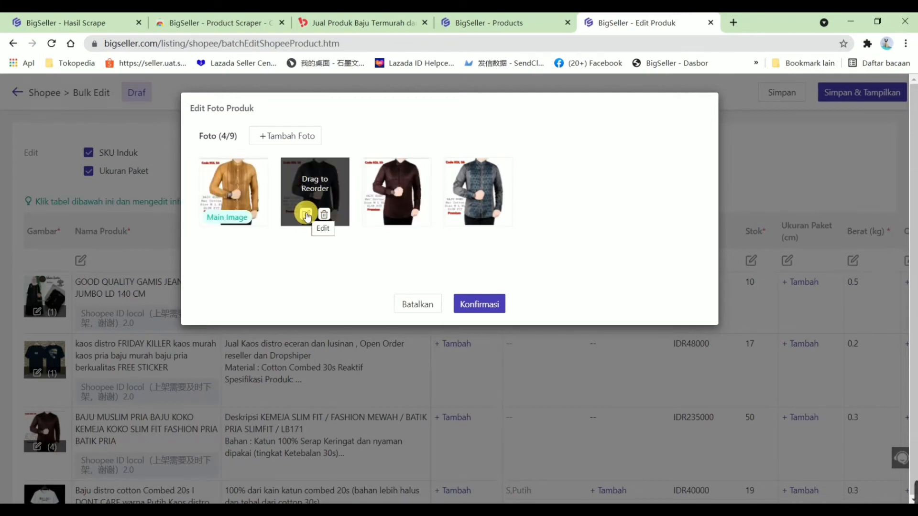
Look through the image editor's text, mask, crop, rotate, shape and filter tools for the black shirt photo, leaving without saving and discarding the photo changes
{"action": "left_click", "coordinate": [305, 215]}
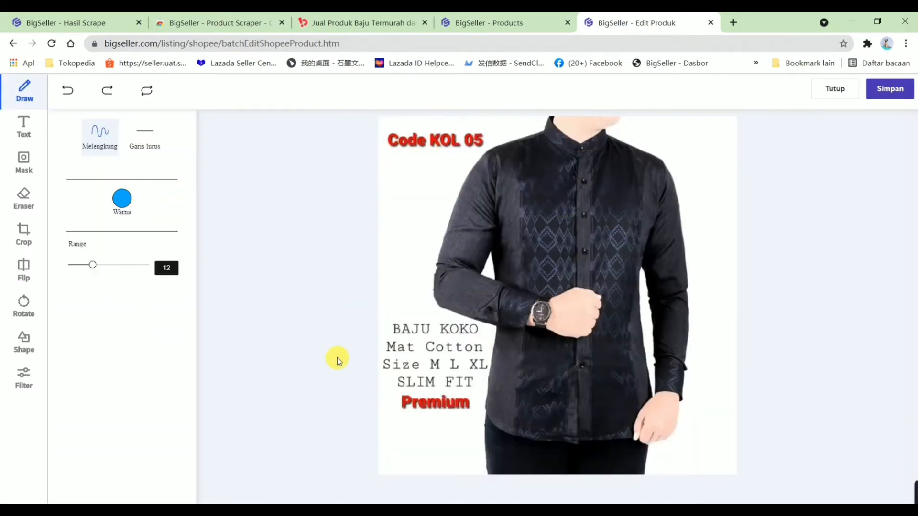
{"action": "left_click", "coordinate": [24, 128]}
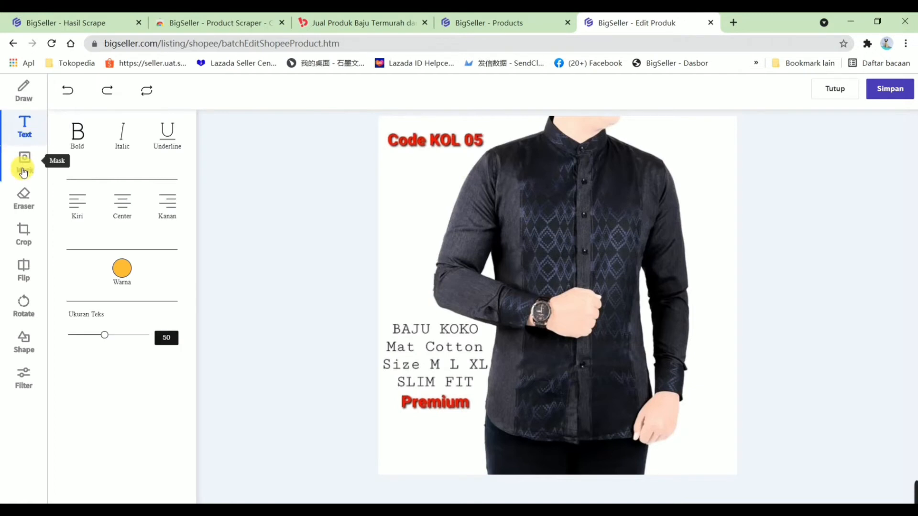
{"action": "left_click", "coordinate": [24, 172]}
{"action": "left_click", "coordinate": [23, 232]}
{"action": "left_click", "coordinate": [22, 310]}
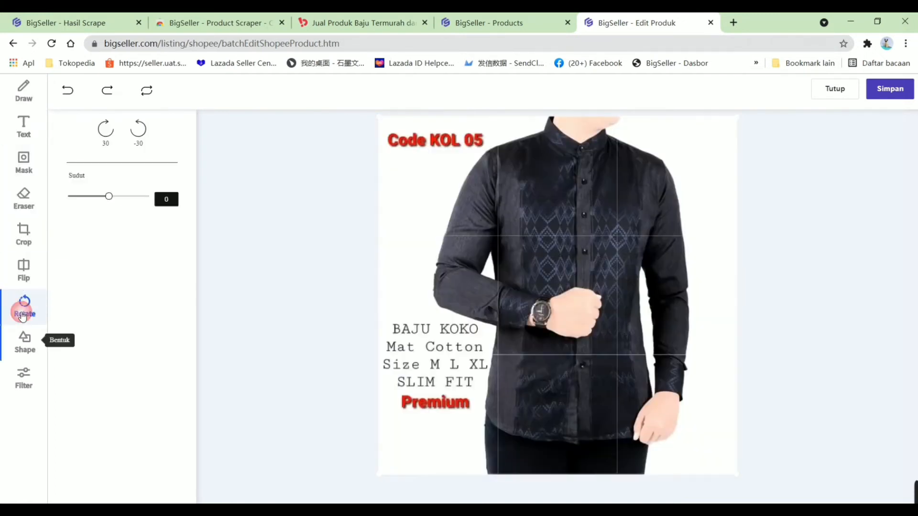
{"action": "left_click", "coordinate": [24, 341]}
{"action": "left_click", "coordinate": [23, 377]}
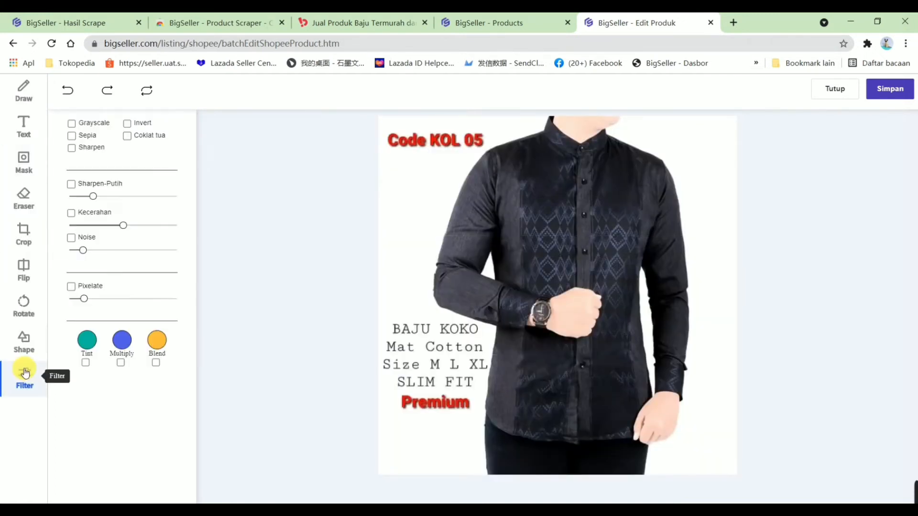
{"action": "left_click", "coordinate": [833, 91]}
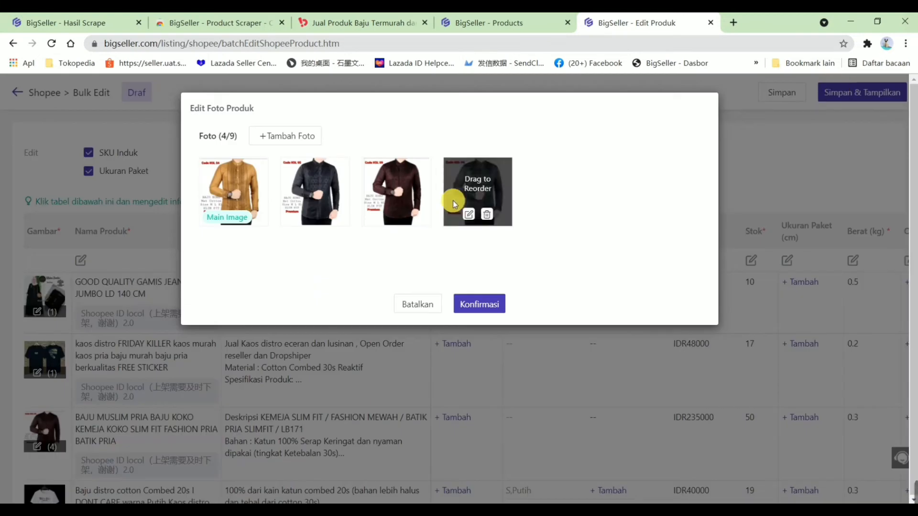
{"action": "left_click", "coordinate": [421, 304]}
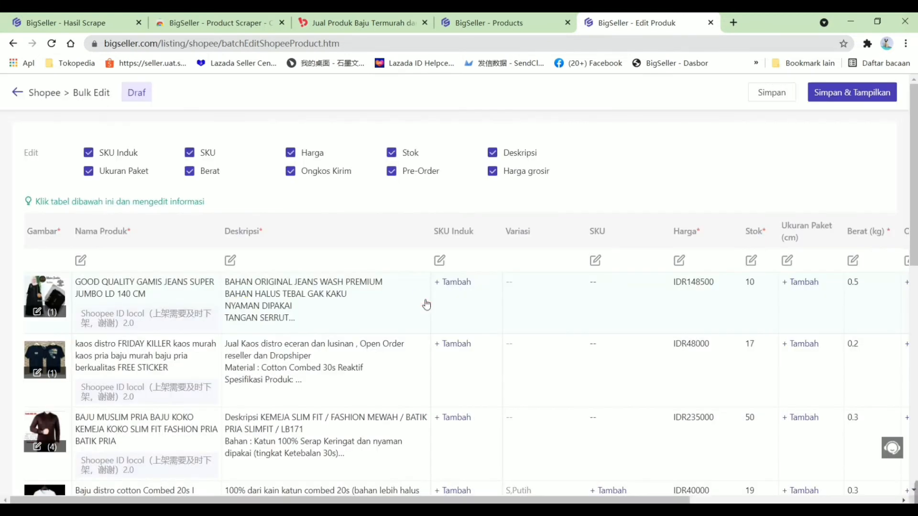
Add the text "yiko" to the beginning and "kiko" to the end of all product names in bulk
{"action": "left_click", "coordinate": [81, 261]}
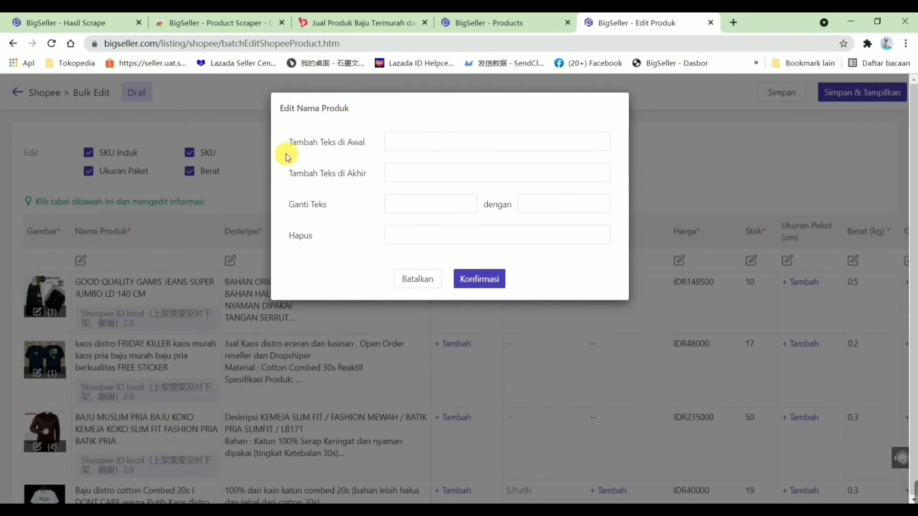
{"action": "left_click_drag", "start_coordinate": [330, 142], "coordinate": [292, 175]}
{"action": "left_click_drag", "start_coordinate": [354, 172], "coordinate": [363, 174]}
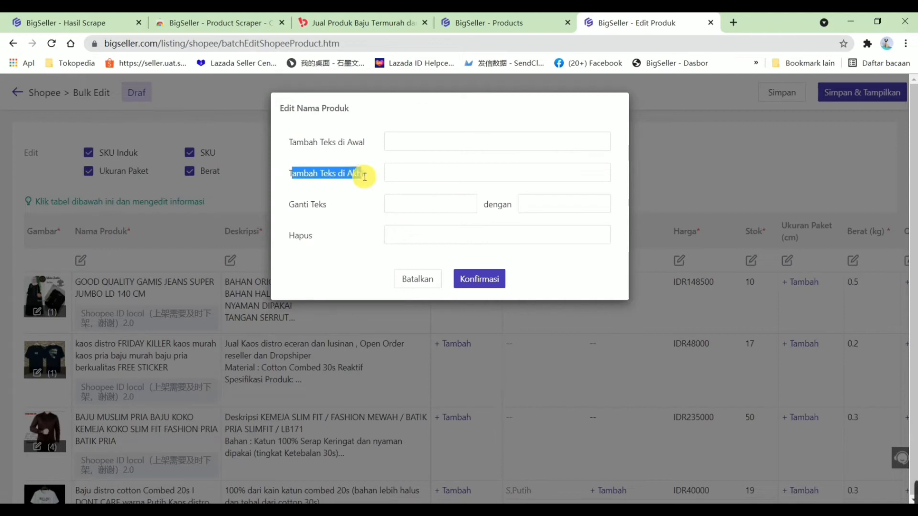
{"action": "left_click_drag", "start_coordinate": [299, 204], "coordinate": [331, 205]}
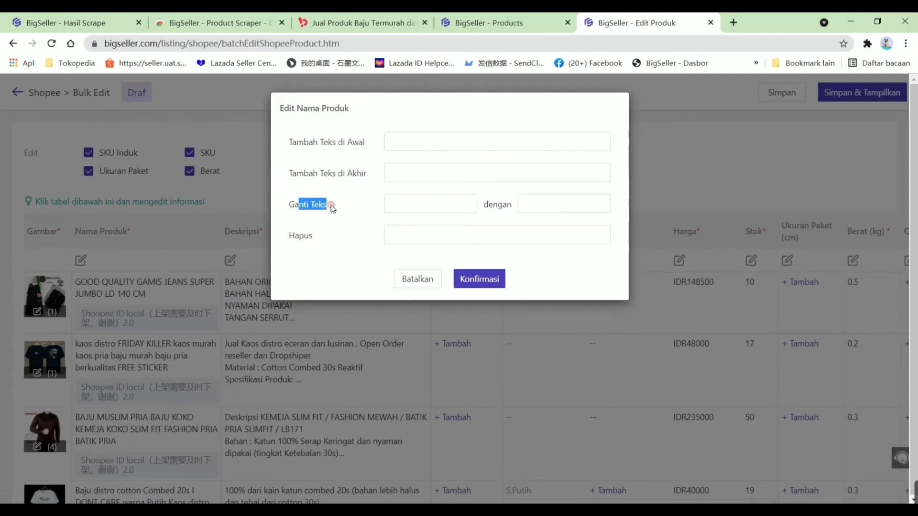
{"action": "double_click", "coordinate": [303, 235]}
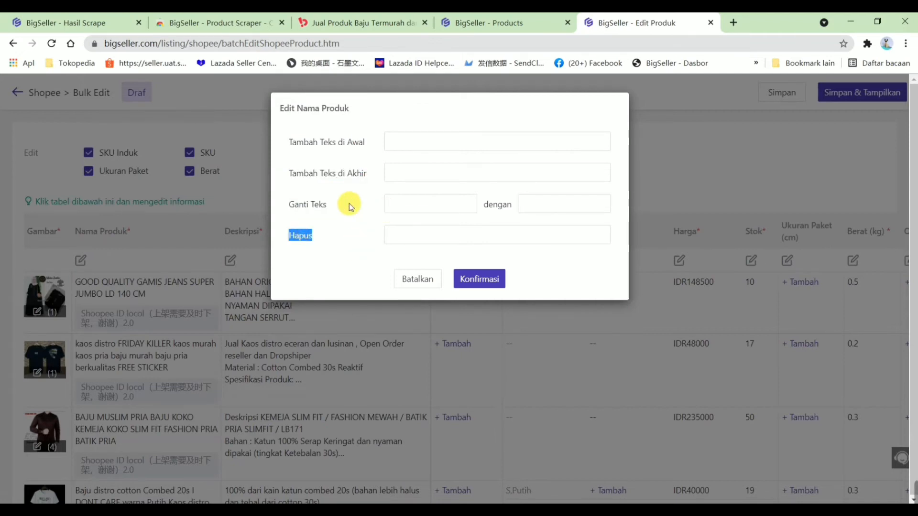
{"action": "left_click", "coordinate": [448, 139]}
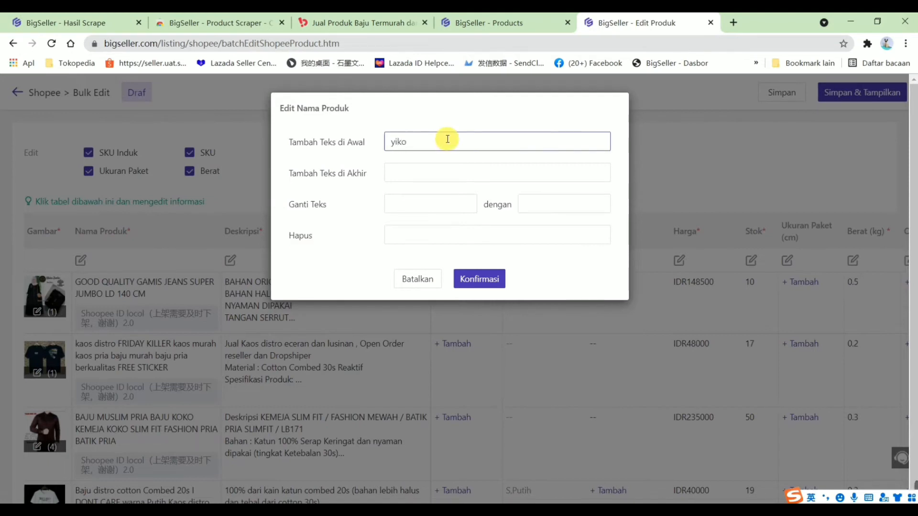
{"action": "left_click_drag", "start_coordinate": [447, 140], "coordinate": [389, 142]}
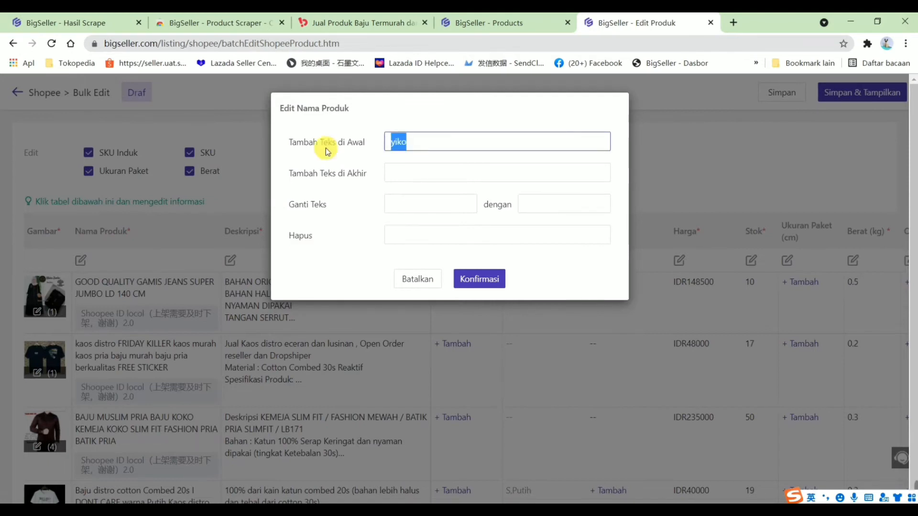
{"action": "left_click", "coordinate": [421, 173]}
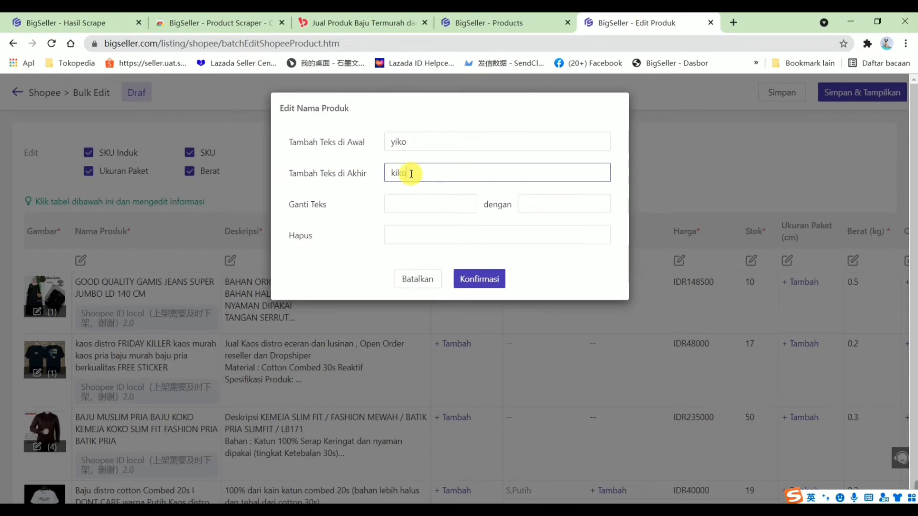
{"action": "left_click", "coordinate": [491, 278]}
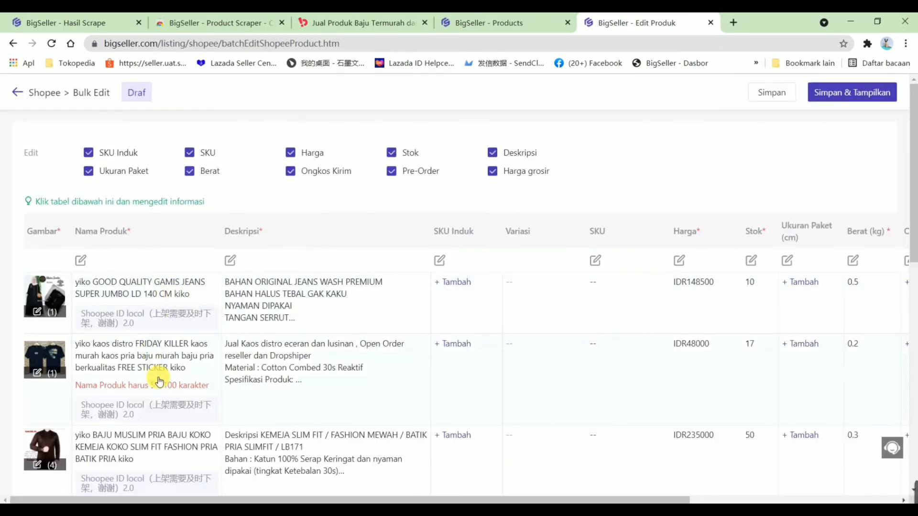
Check the edited product names, and replace the text "yiko" with "kiko" in all of them in bulk
{"action": "scroll", "coordinate": [158, 382], "scroll_direction": "down", "scroll_amount": 3}
{"action": "scroll", "coordinate": [164, 382], "scroll_direction": "down", "scroll_amount": 4}
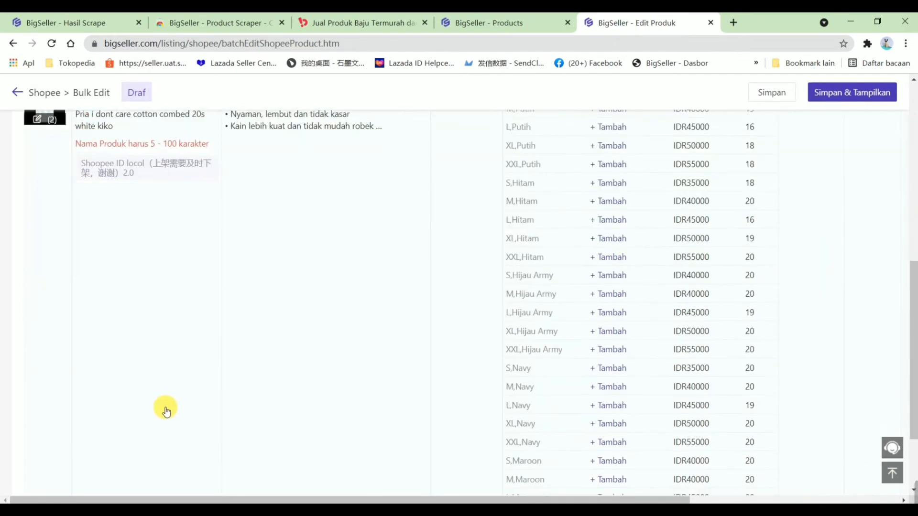
{"action": "scroll", "coordinate": [164, 401], "scroll_direction": "up", "scroll_amount": 6}
{"action": "scroll", "coordinate": [164, 368], "scroll_direction": "up", "scroll_amount": 1}
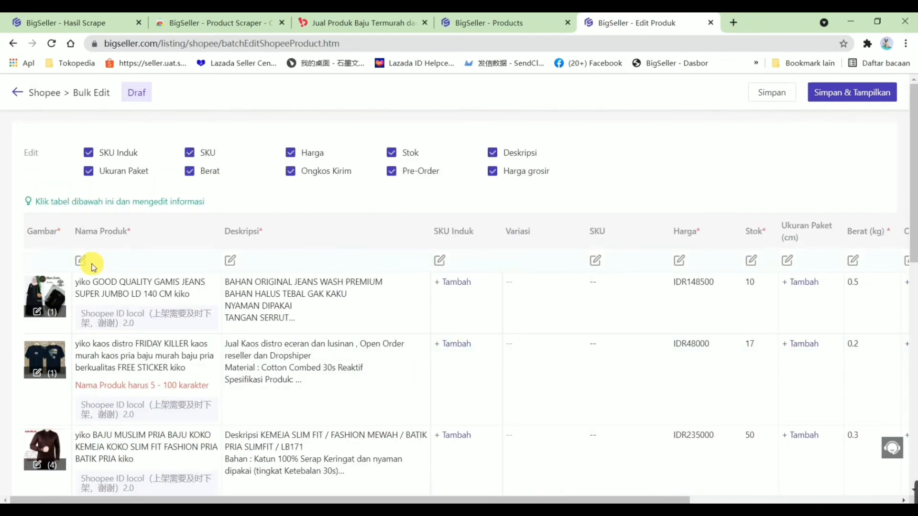
{"action": "left_click", "coordinate": [82, 260]}
{"action": "left_click", "coordinate": [415, 203]}
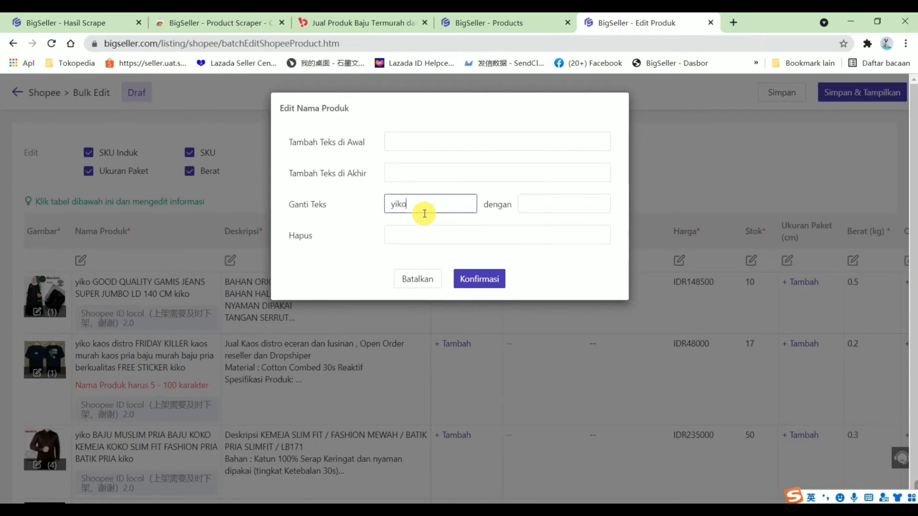
{"action": "left_click", "coordinate": [571, 198]}
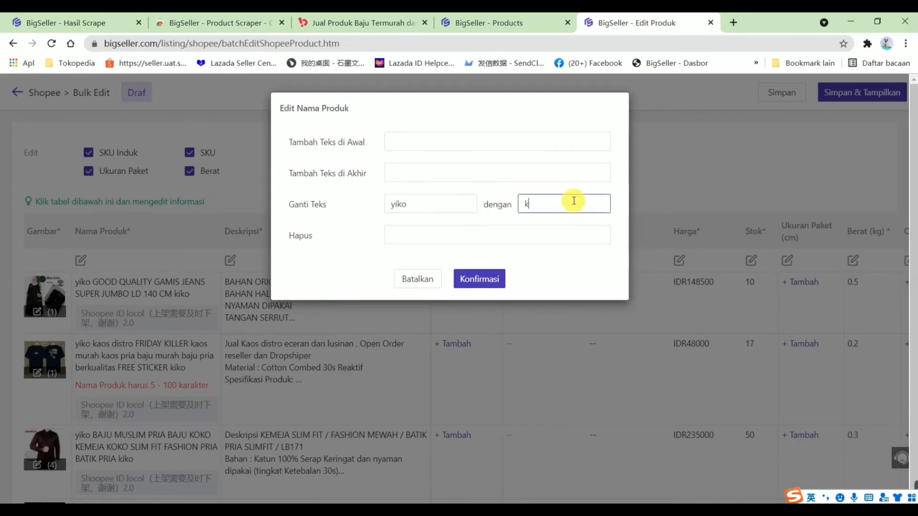
{"action": "left_click", "coordinate": [478, 279]}
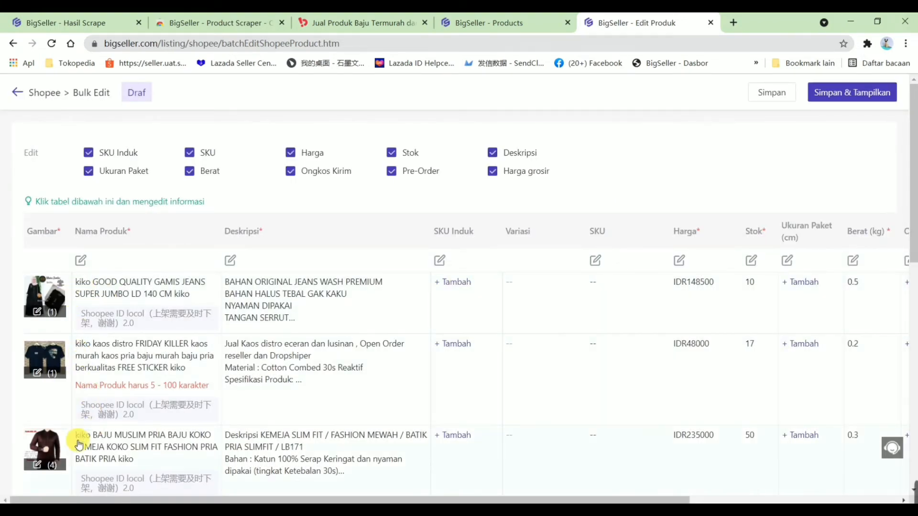
Delete the text "kiko" from all product names in bulk
{"action": "left_click", "coordinate": [80, 261]}
{"action": "left_click", "coordinate": [410, 239]}
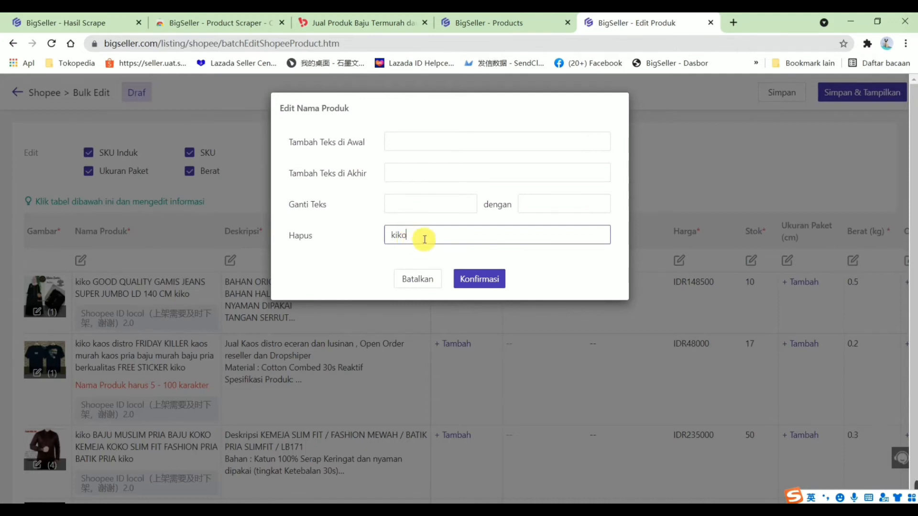
{"action": "double_click", "coordinate": [417, 235]}
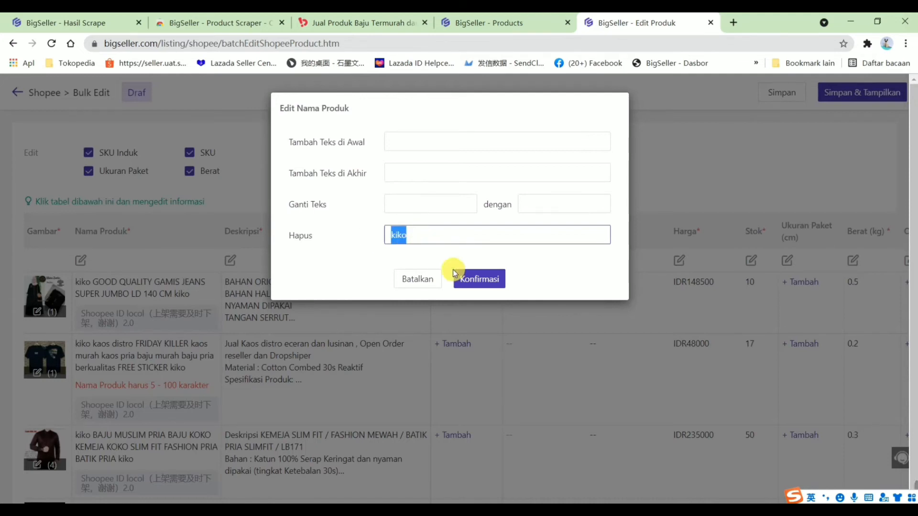
{"action": "left_click", "coordinate": [485, 286]}
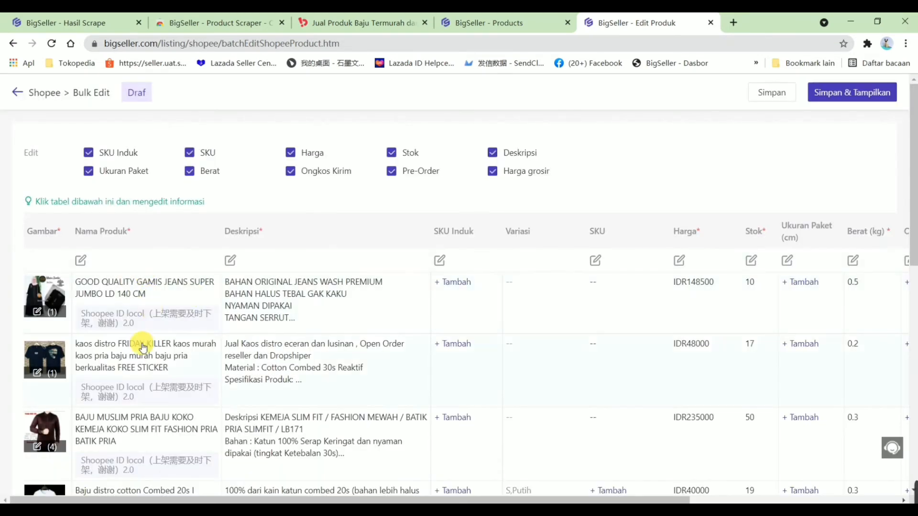
Examine the bulk options for adding, replacing and deleting description text, and leave without applying anything
{"action": "scroll", "coordinate": [133, 473], "scroll_direction": "down", "scroll_amount": 3}
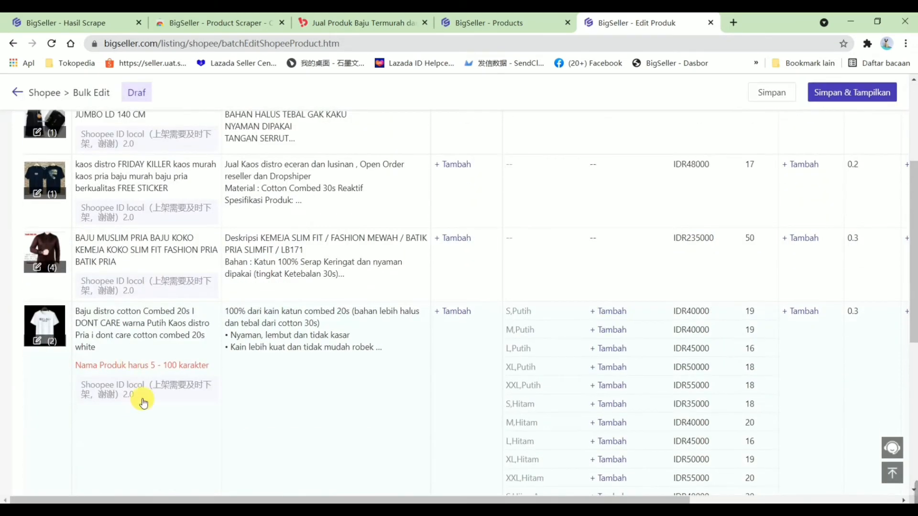
{"action": "scroll", "coordinate": [164, 420], "scroll_direction": "up", "scroll_amount": 3}
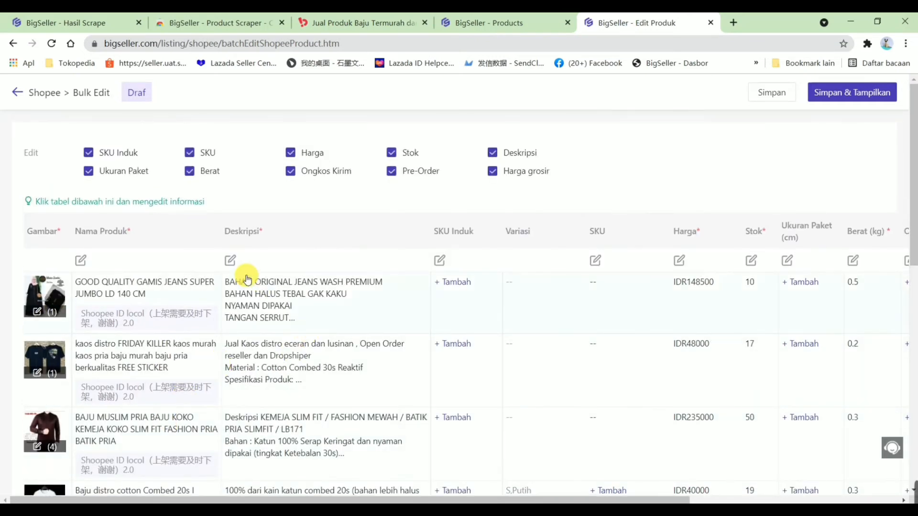
{"action": "left_click", "coordinate": [230, 260]}
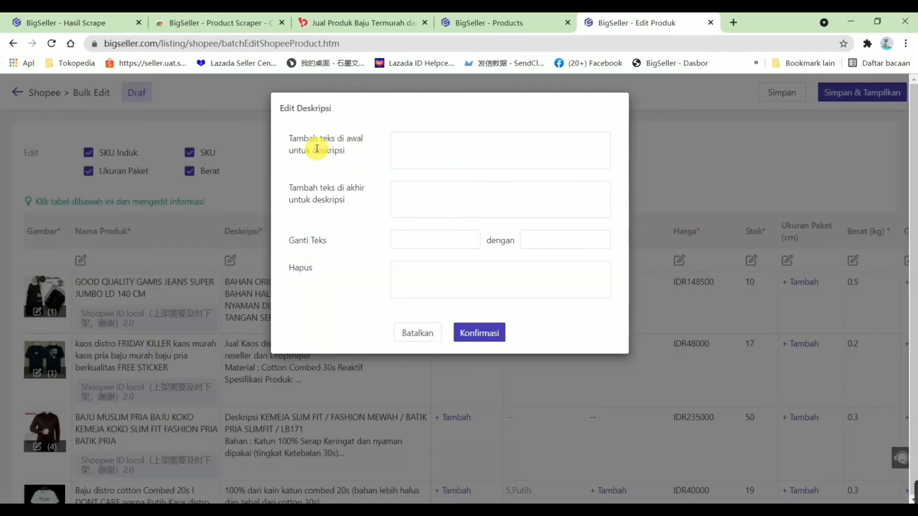
{"action": "left_click_drag", "start_coordinate": [293, 139], "coordinate": [362, 139]}
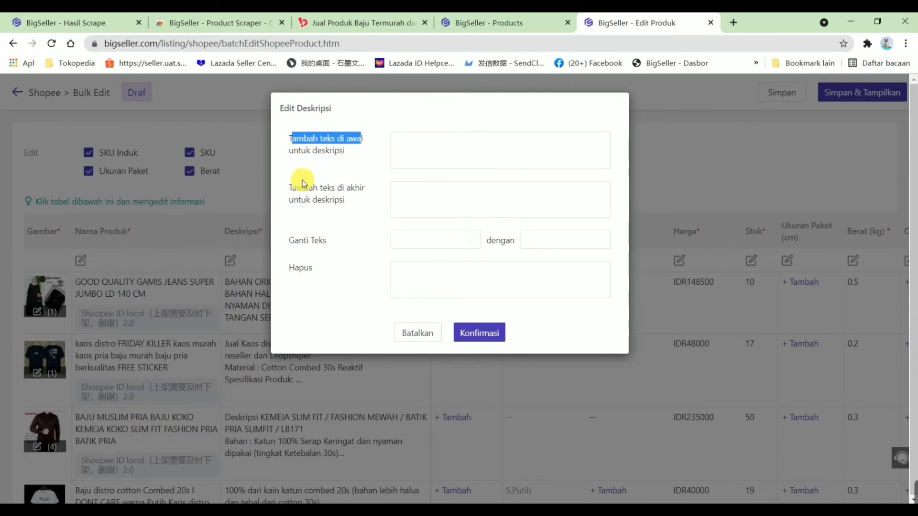
{"action": "left_click_drag", "start_coordinate": [303, 186], "coordinate": [347, 198]}
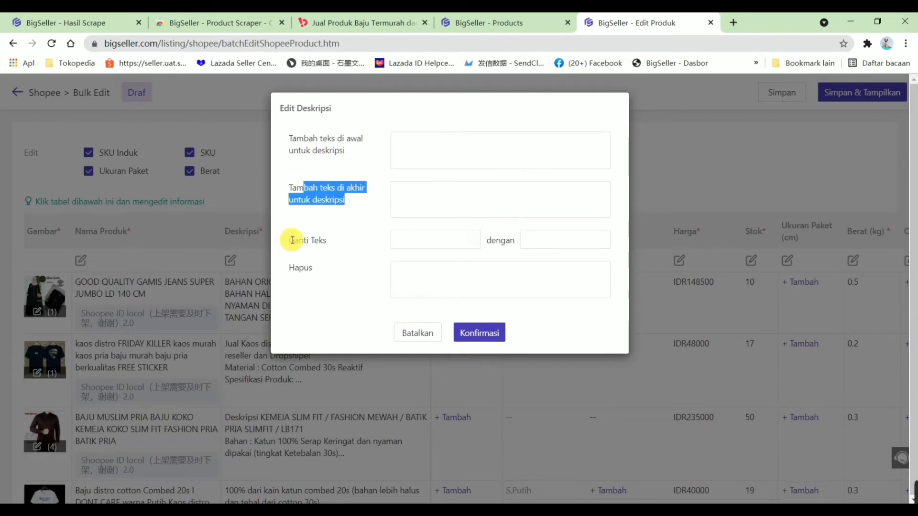
{"action": "left_click_drag", "start_coordinate": [299, 240], "coordinate": [289, 267]}
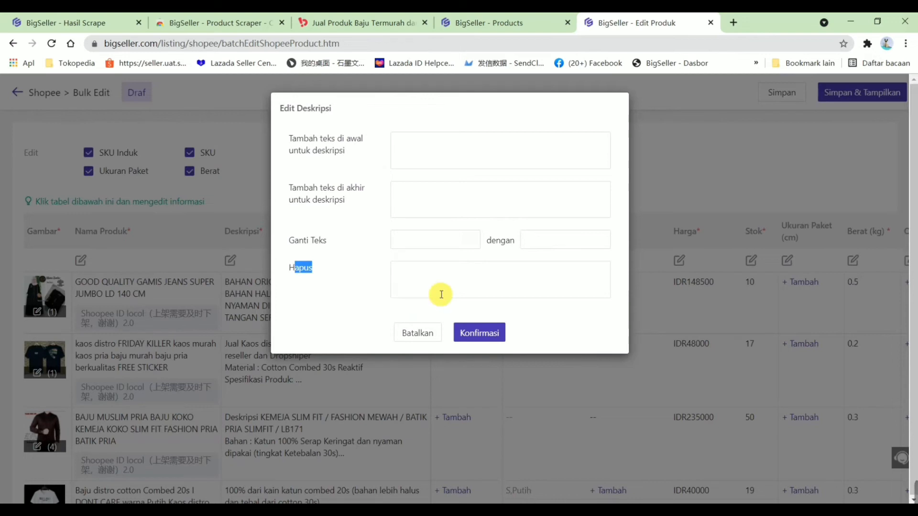
{"action": "left_click", "coordinate": [443, 272]}
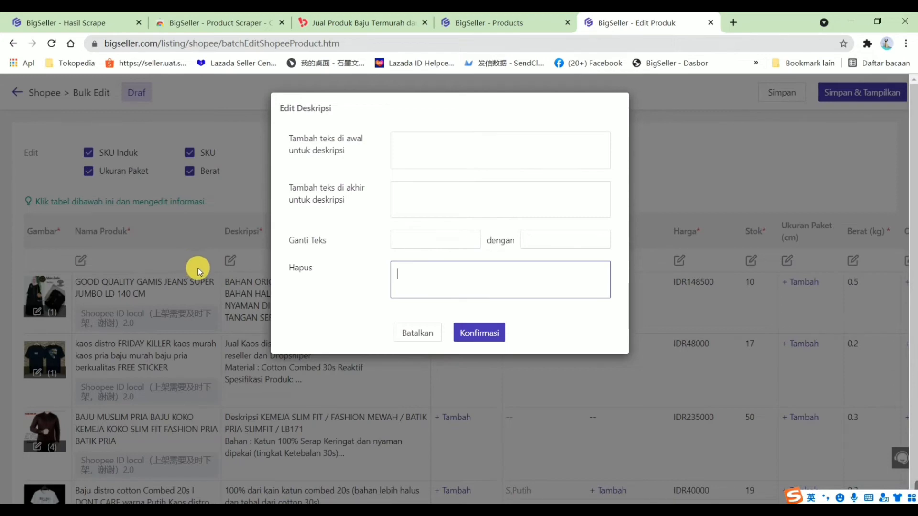
{"action": "left_click", "coordinate": [416, 330]}
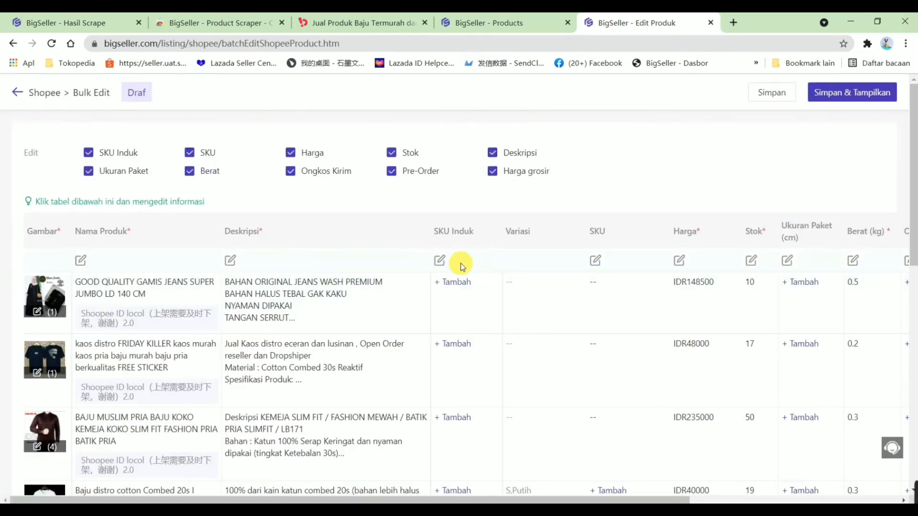
Generate parent SKUs for all products in bulk with the prefix "yiko" and starting value 1
{"action": "scroll", "coordinate": [449, 253], "scroll_direction": "down", "scroll_amount": 1}
{"action": "left_click", "coordinate": [440, 201]}
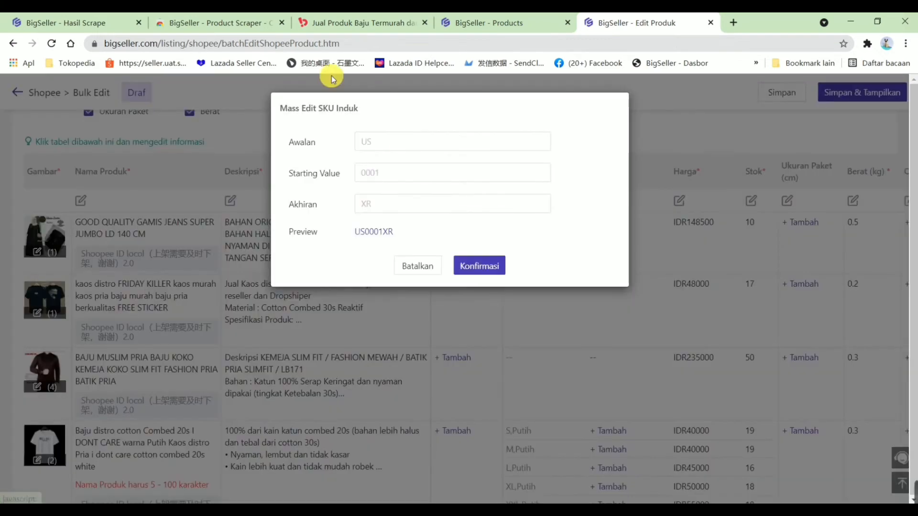
{"action": "double_click", "coordinate": [291, 142]}
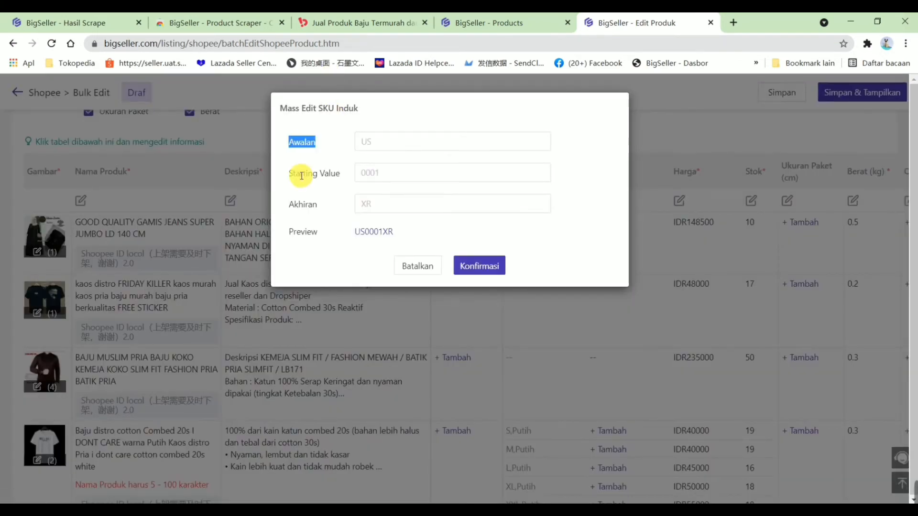
{"action": "left_click_drag", "start_coordinate": [288, 173], "coordinate": [339, 174]}
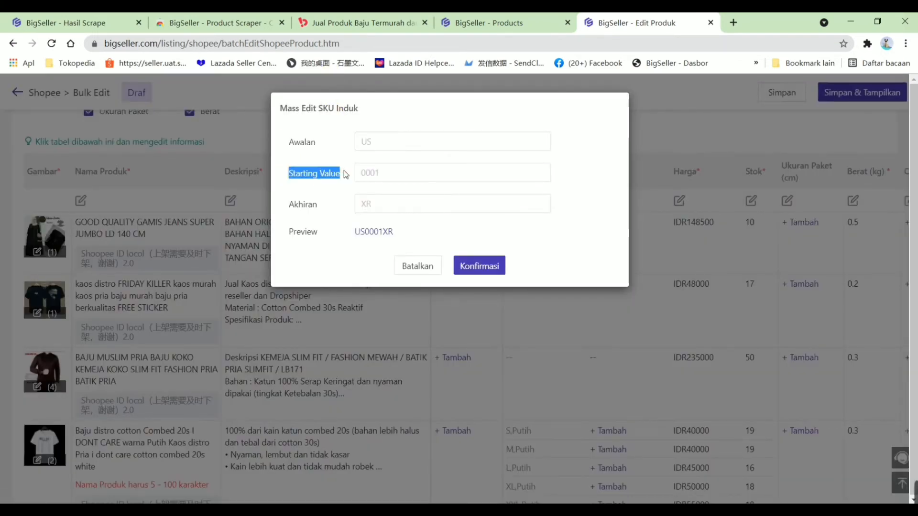
{"action": "double_click", "coordinate": [294, 205]}
{"action": "left_click", "coordinate": [385, 141]}
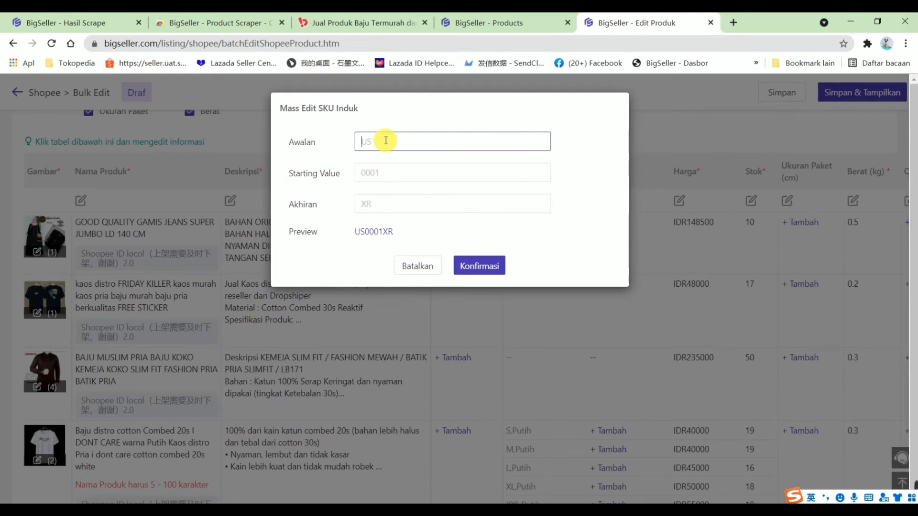
{"action": "left_click", "coordinate": [409, 171]}
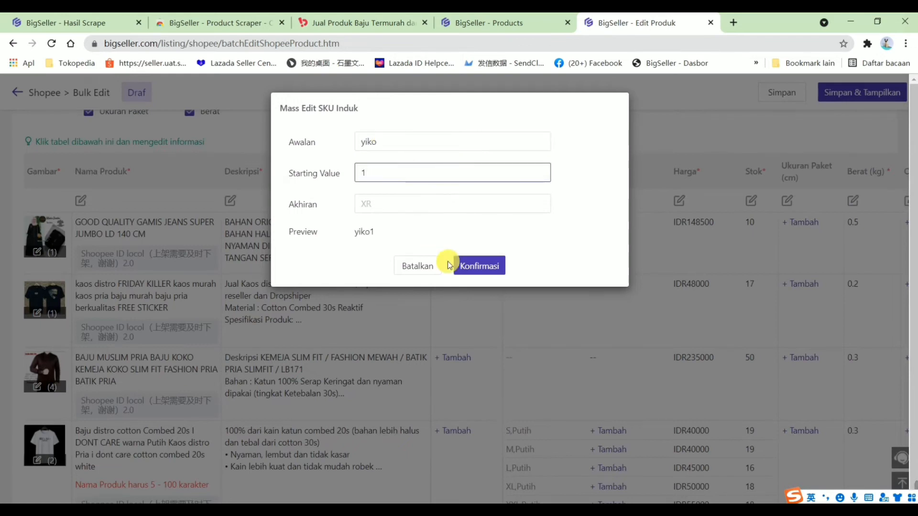
{"action": "left_click", "coordinate": [478, 266]}
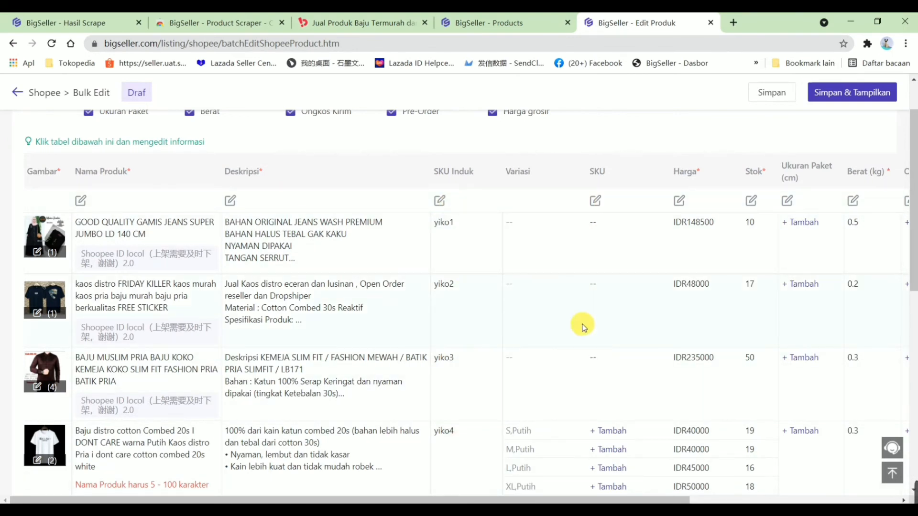
Generate all variation SKUs in bulk in the format SKU Induk - Variasi 1 - Variasi 2, and review them in the product table
{"action": "left_click", "coordinate": [594, 202]}
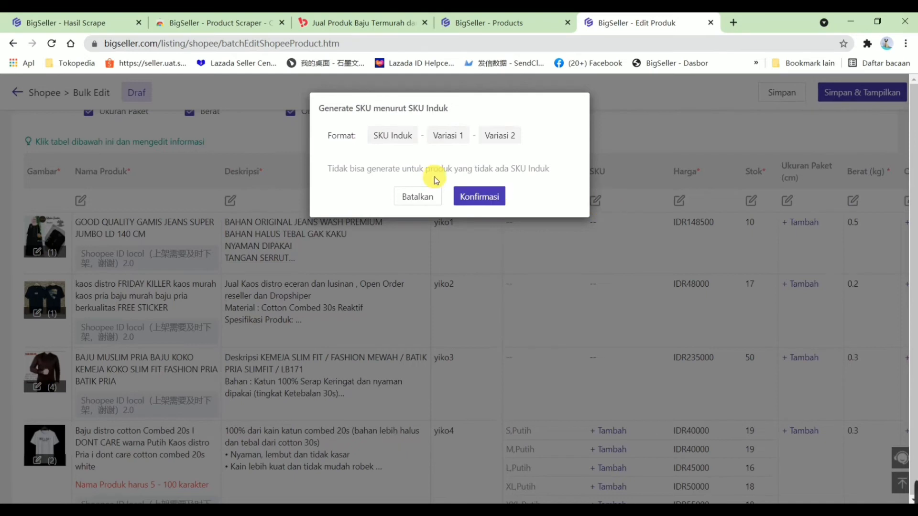
{"action": "left_click_drag", "start_coordinate": [324, 109], "coordinate": [372, 109]}
{"action": "left_click", "coordinate": [335, 117]}
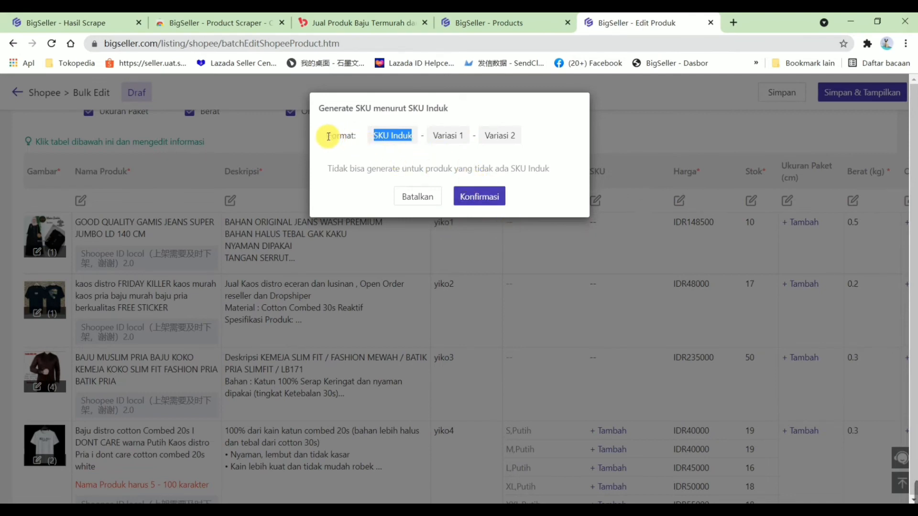
{"action": "left_click_drag", "start_coordinate": [329, 136], "coordinate": [360, 140]}
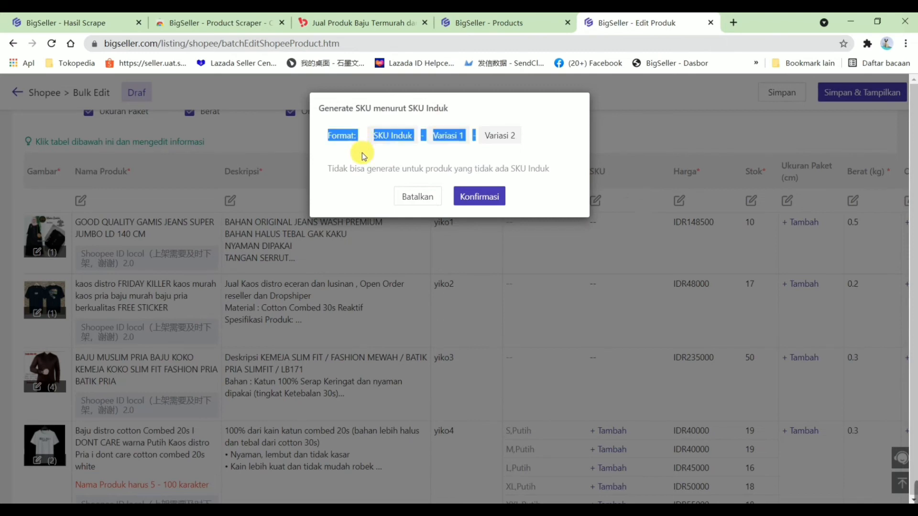
{"action": "left_click", "coordinate": [346, 140]}
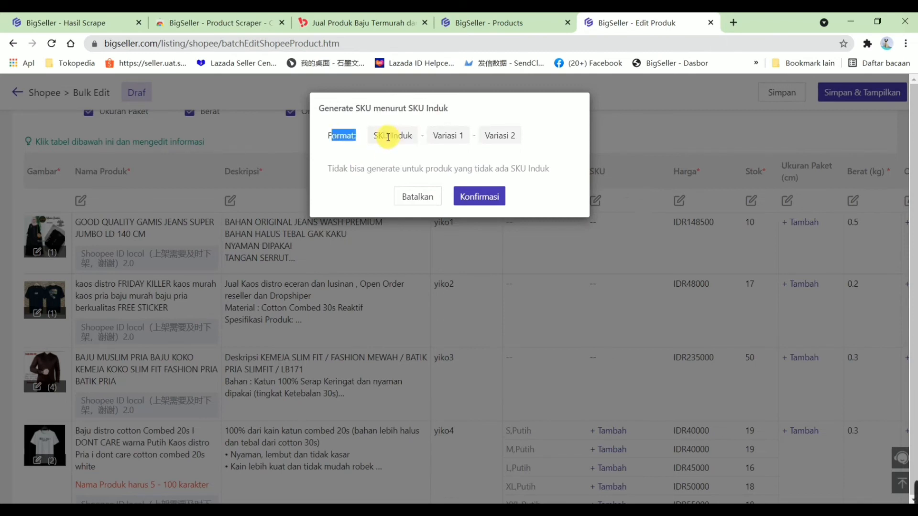
{"action": "left_click_drag", "start_coordinate": [388, 138], "coordinate": [452, 140]}
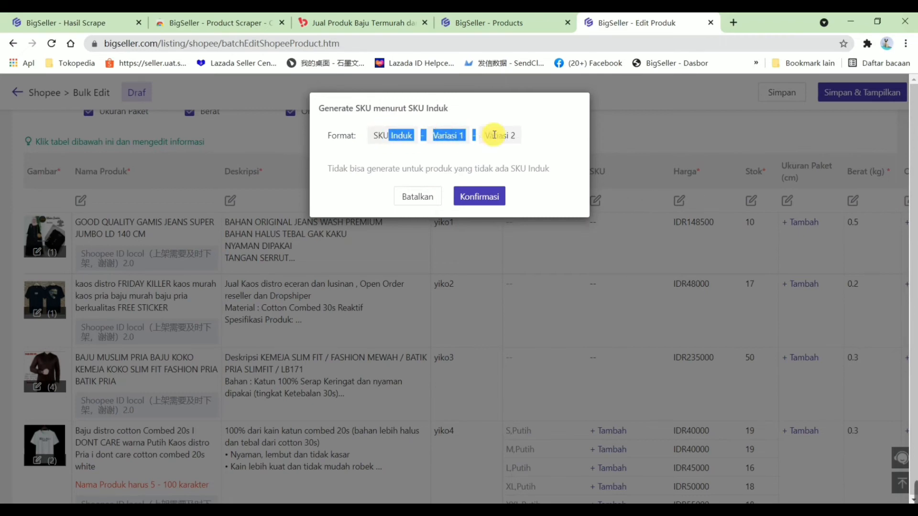
{"action": "left_click", "coordinate": [484, 197]}
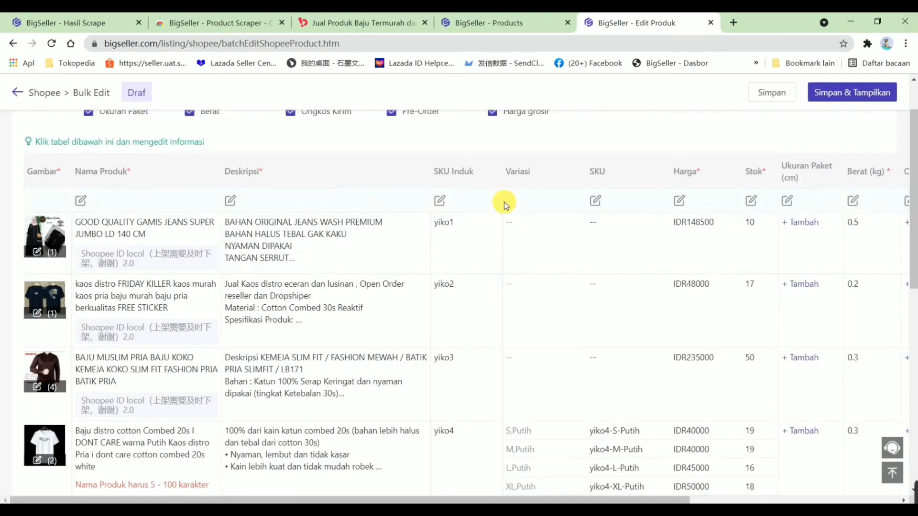
{"action": "scroll", "coordinate": [608, 432], "scroll_direction": "down", "scroll_amount": 2}
{"action": "scroll", "coordinate": [606, 450], "scroll_direction": "down", "scroll_amount": 8}
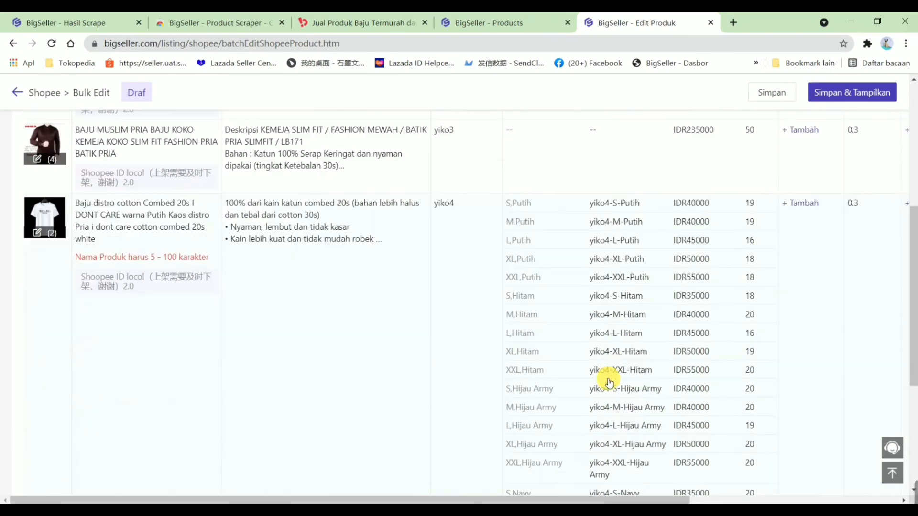
{"action": "scroll", "coordinate": [614, 414], "scroll_direction": "up", "scroll_amount": 9}
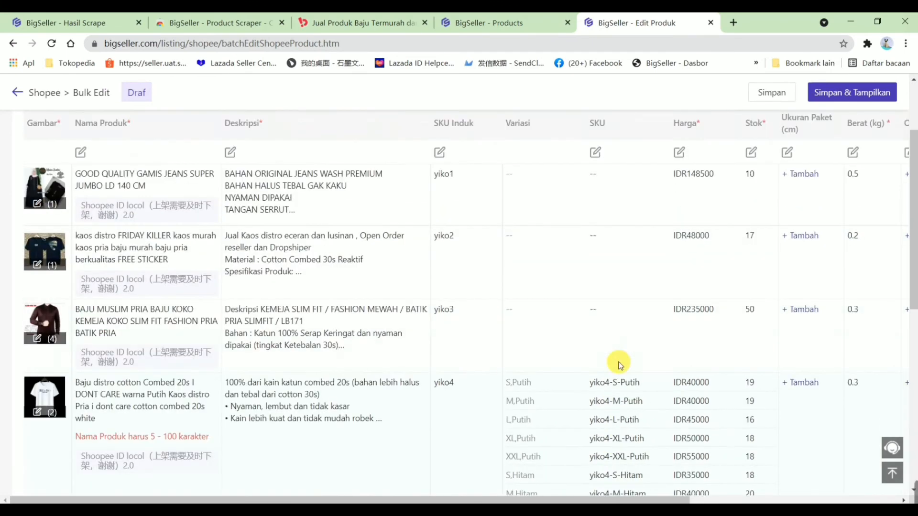
{"action": "scroll", "coordinate": [614, 406], "scroll_direction": "down", "scroll_amount": 9}
{"action": "scroll", "coordinate": [634, 456], "scroll_direction": "up", "scroll_amount": 15}
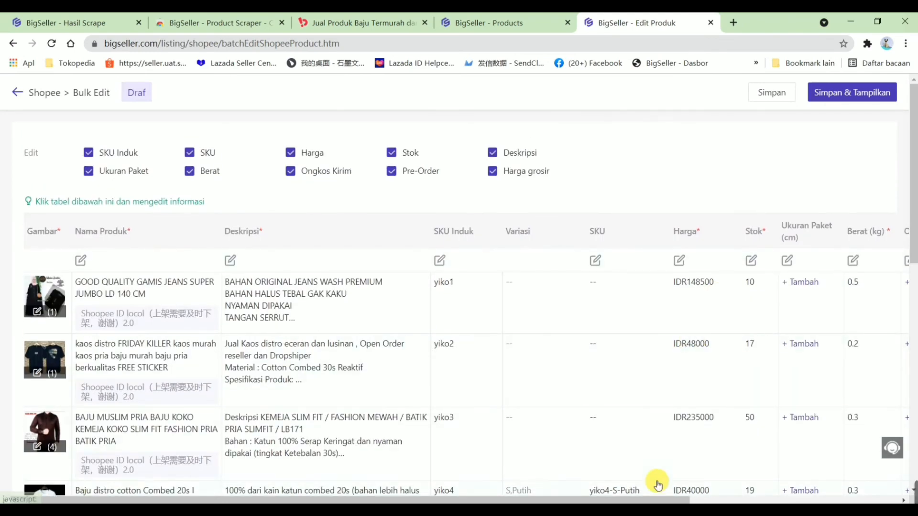
Compare the bulk price options, and increase all product prices by a nominal value of 10000
{"action": "left_click_drag", "start_coordinate": [649, 500], "coordinate": [739, 500]}
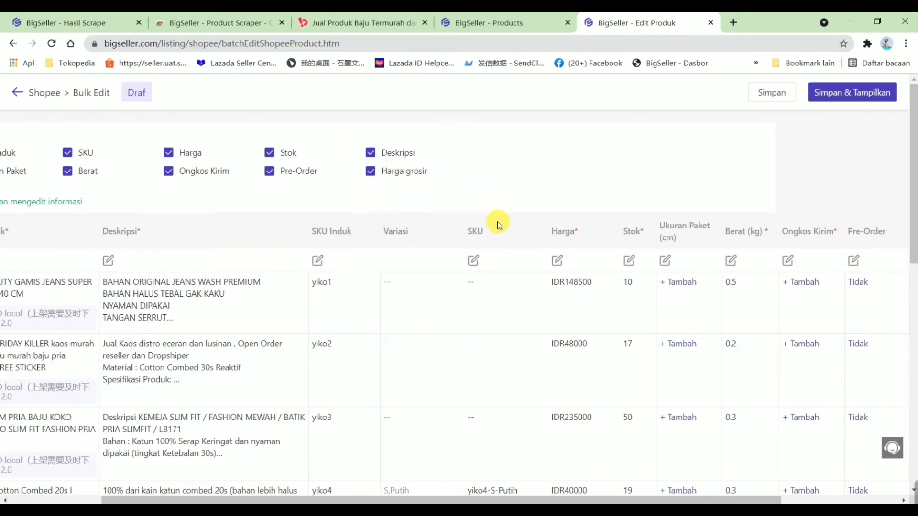
{"action": "left_click", "coordinate": [556, 270]}
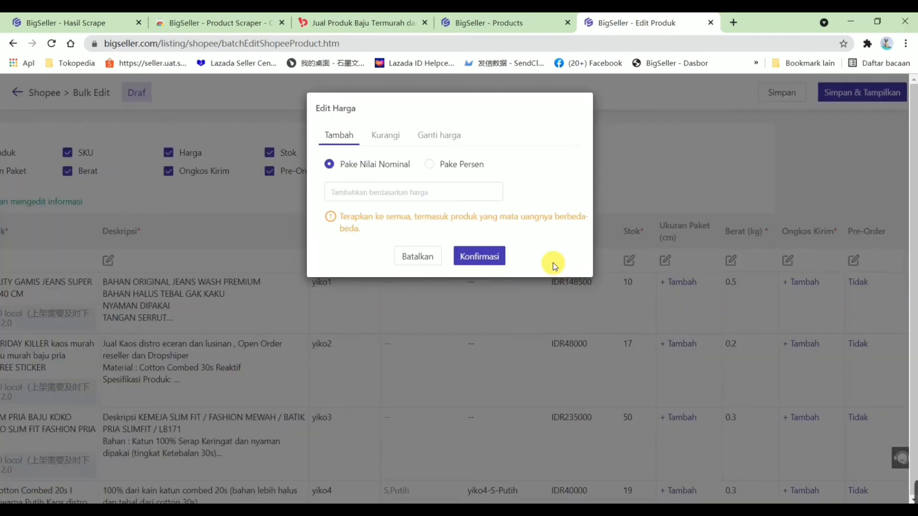
{"action": "left_click", "coordinate": [385, 136]}
{"action": "left_click", "coordinate": [444, 139]}
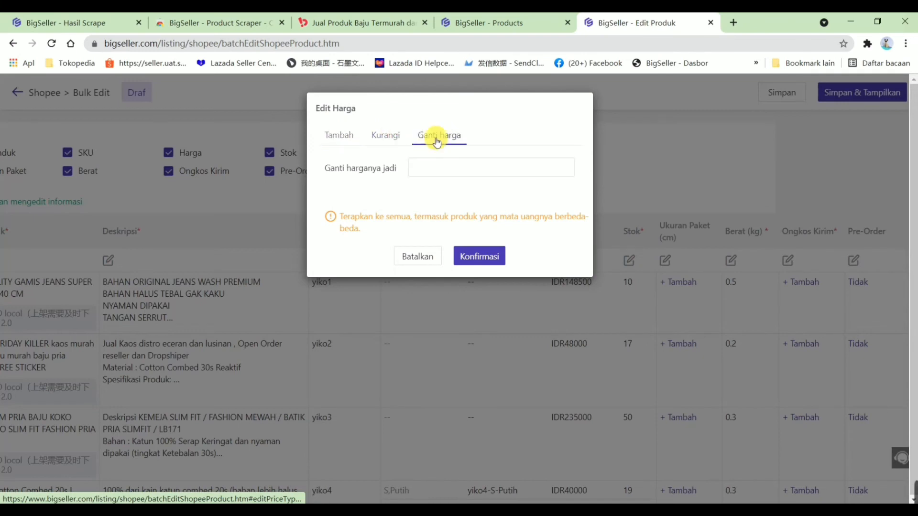
{"action": "left_click", "coordinate": [355, 139]}
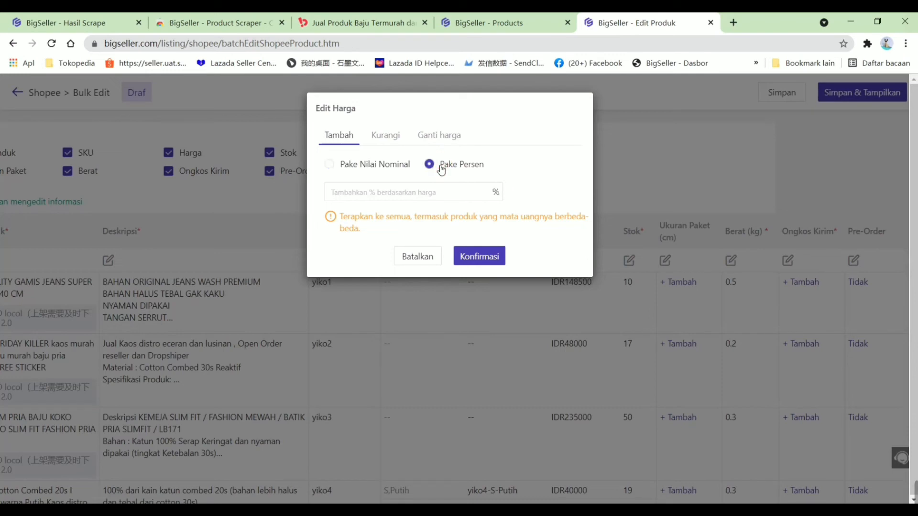
{"action": "left_click", "coordinate": [372, 170]}
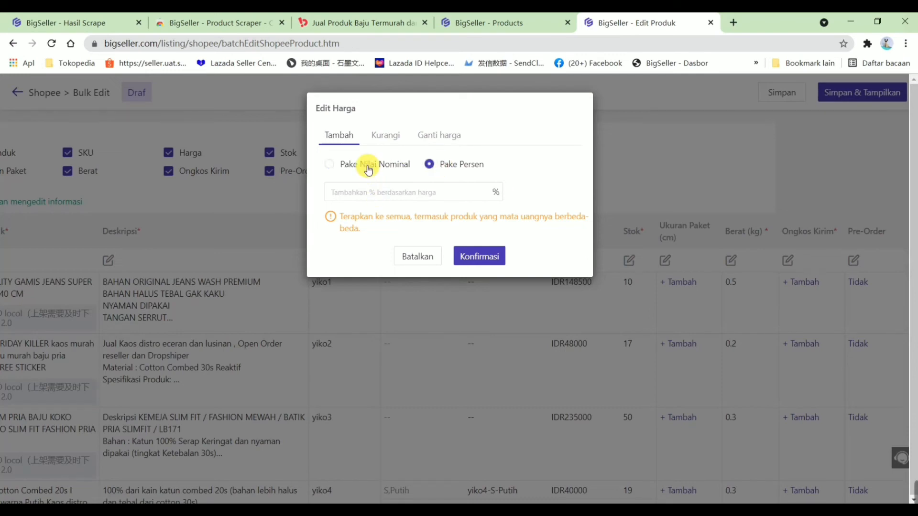
{"action": "left_click", "coordinate": [385, 192]}
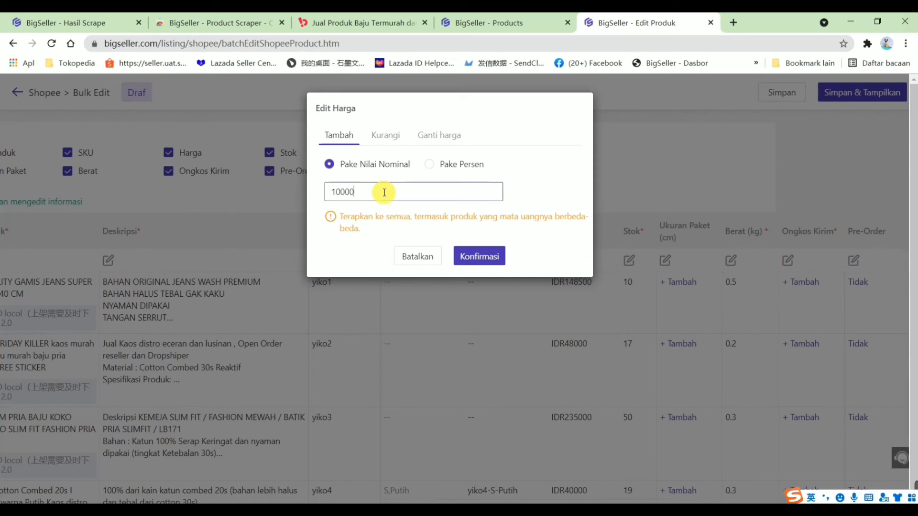
{"action": "left_click", "coordinate": [480, 257]}
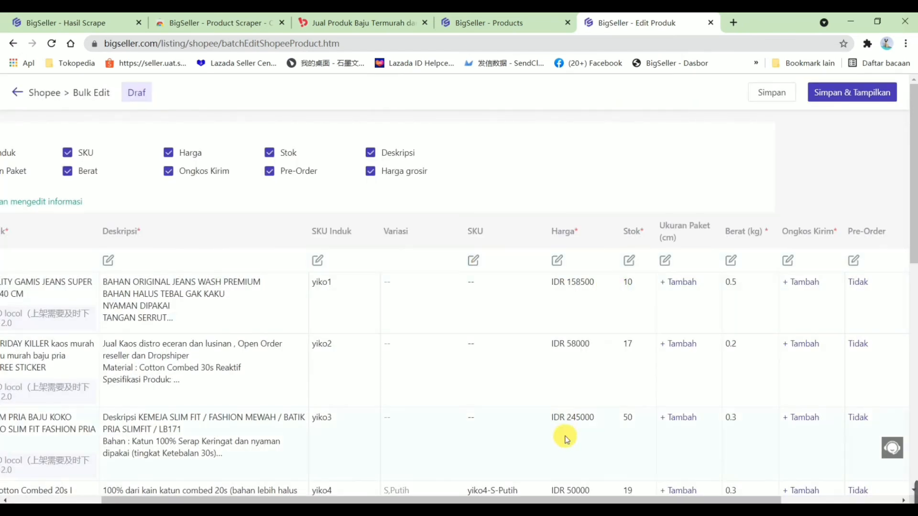
Examine the bulk and per-product editing of stock and package size for the first two products, leaving the dialogs without saving
{"action": "left_click", "coordinate": [629, 260]}
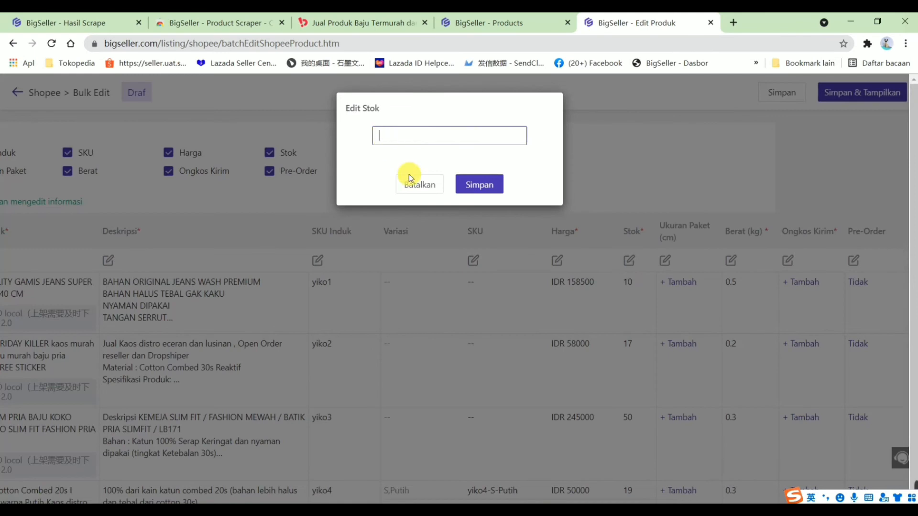
{"action": "left_click", "coordinate": [413, 187]}
{"action": "left_click", "coordinate": [630, 283]}
{"action": "left_click", "coordinate": [632, 345]}
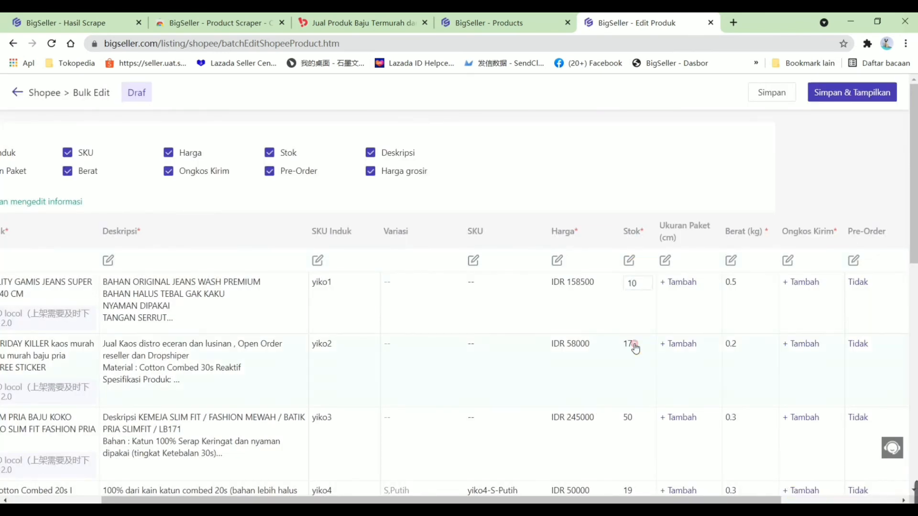
{"action": "left_click", "coordinate": [666, 260]}
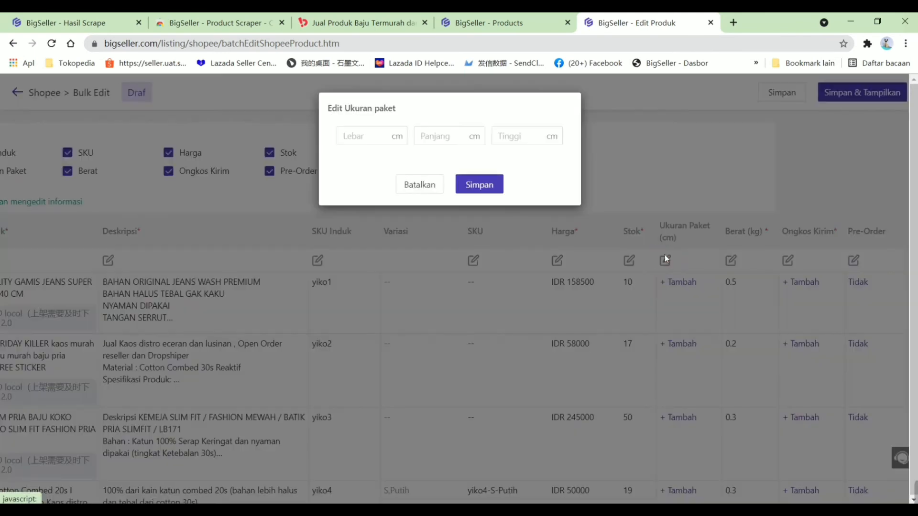
{"action": "left_click", "coordinate": [422, 187]}
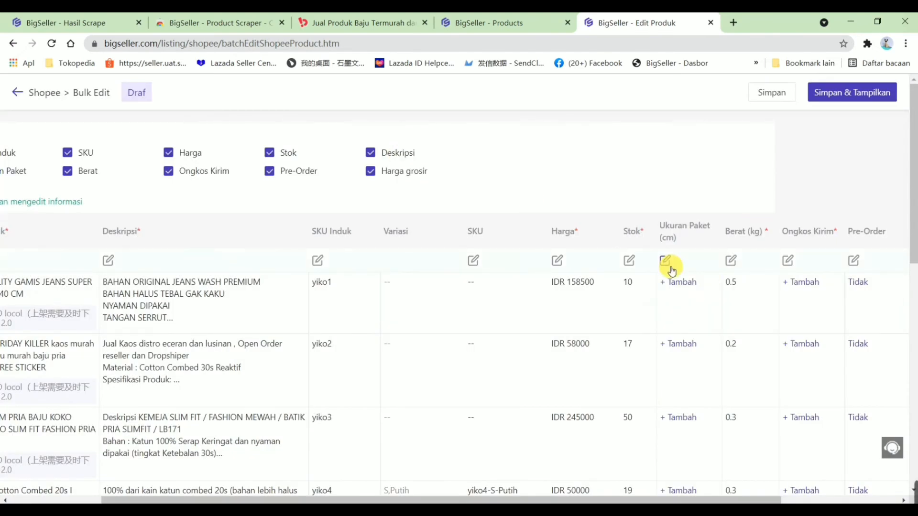
{"action": "left_click", "coordinate": [680, 286]}
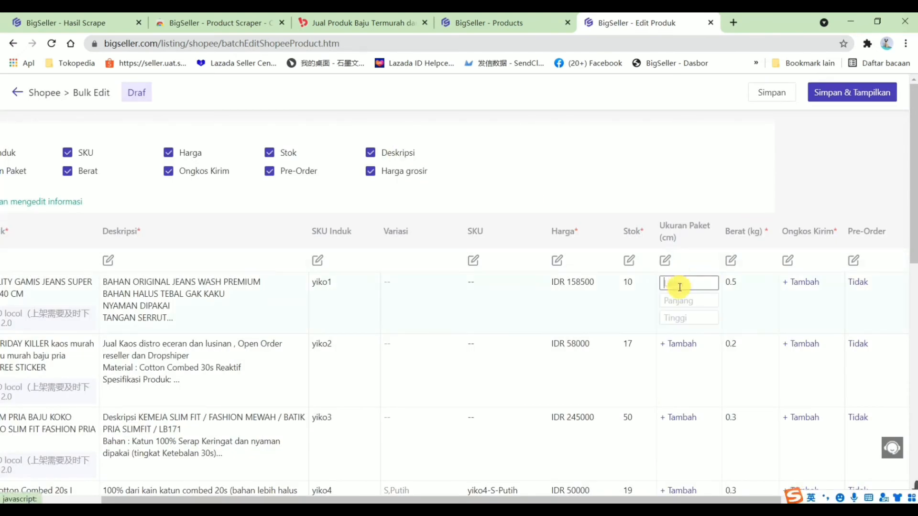
{"action": "left_click", "coordinate": [680, 344]}
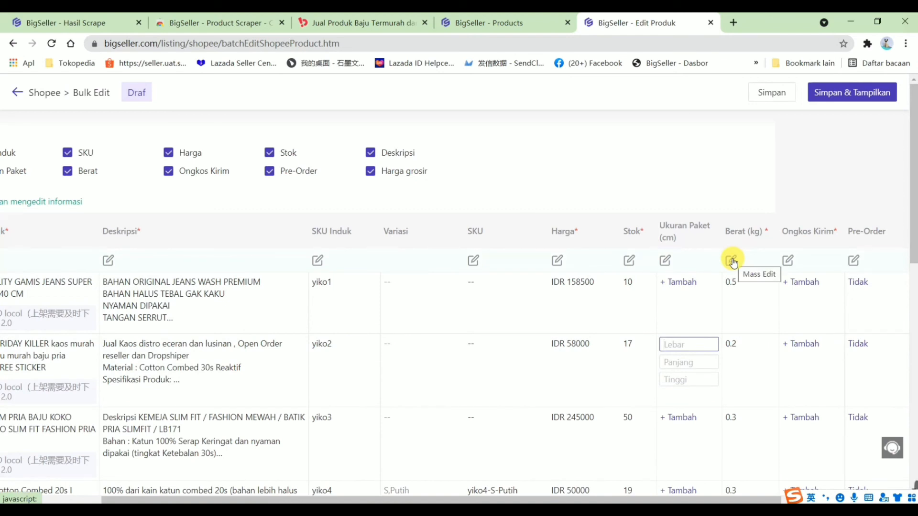
Examine the bulk weight editing, cancel it, and open the first product's weight for editing
{"action": "left_click", "coordinate": [731, 261]}
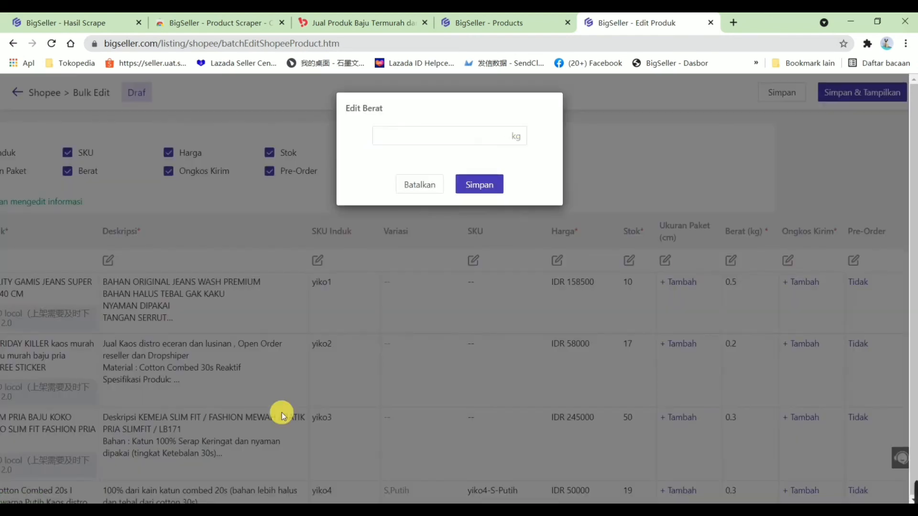
{"action": "left_click", "coordinate": [426, 136]}
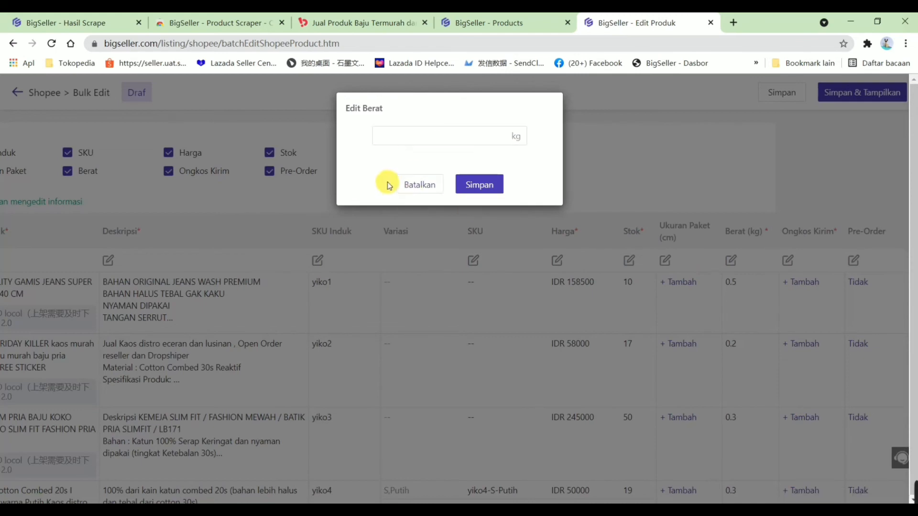
{"action": "left_click", "coordinate": [403, 185]}
{"action": "left_click", "coordinate": [728, 283]}
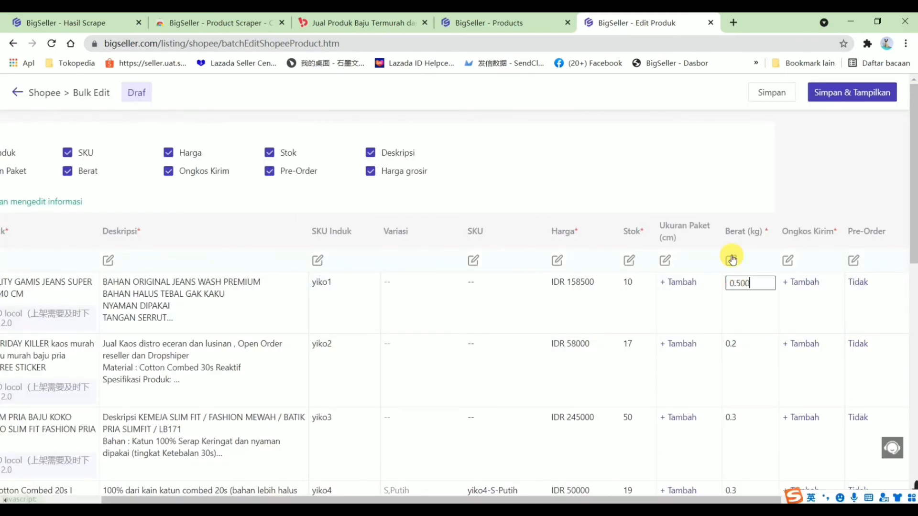
Enable Reguler (Cashless) shipping with Estimasi Ongkir Shopee for all products in bulk
{"action": "left_click", "coordinate": [787, 261]}
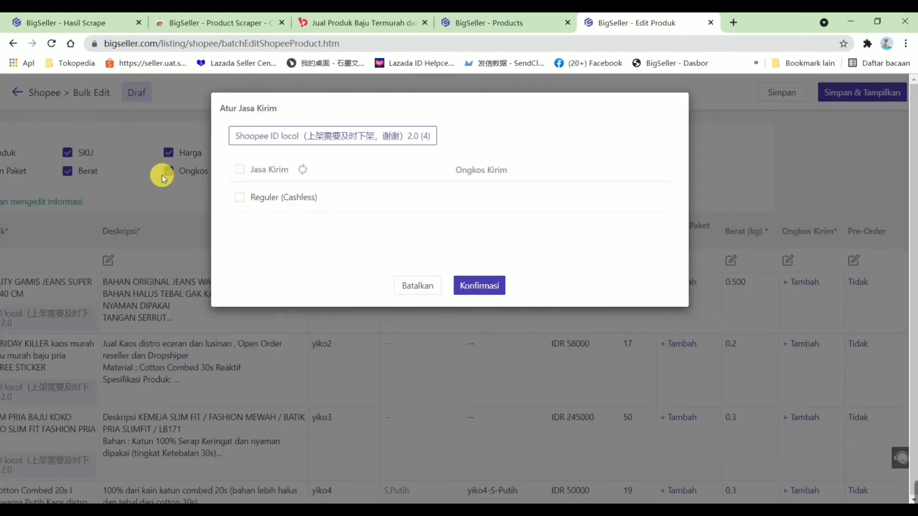
{"action": "left_click", "coordinate": [240, 198]}
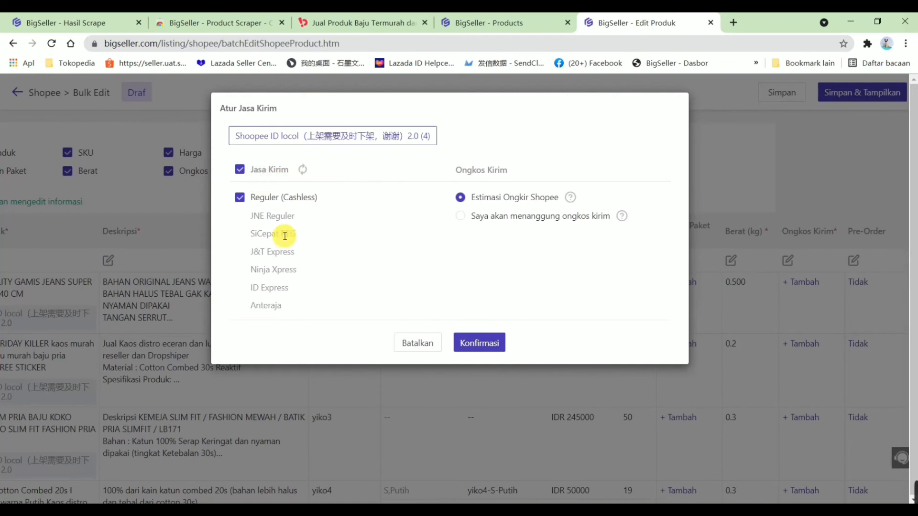
{"action": "left_click", "coordinate": [486, 343]}
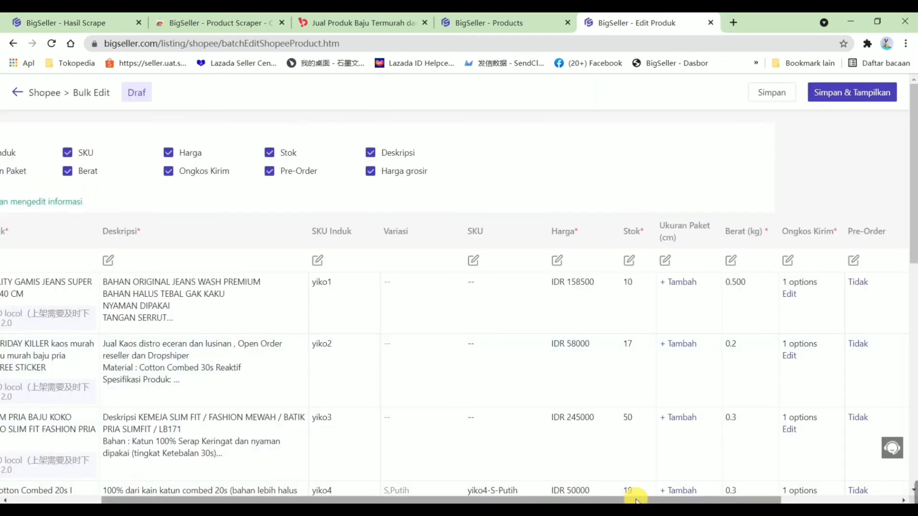
{"action": "left_click_drag", "start_coordinate": [636, 499], "coordinate": [753, 499]}
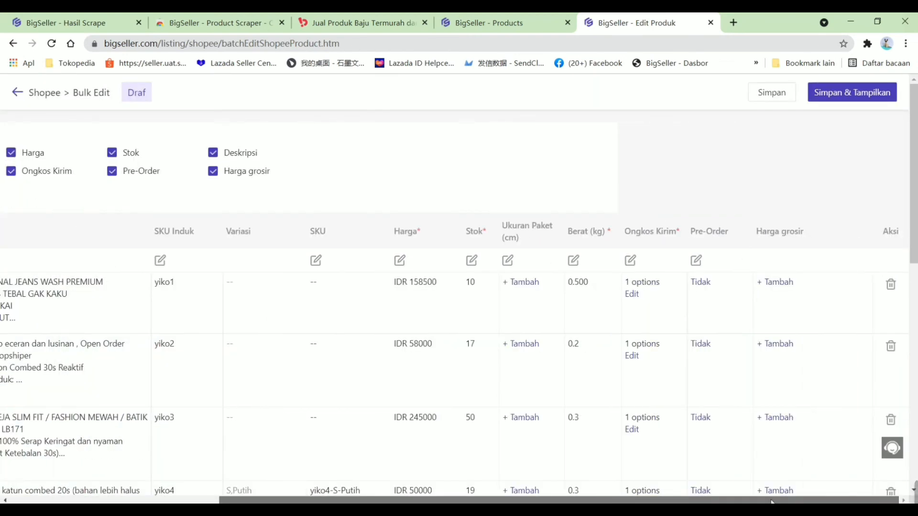
Set Pre-Order to Tidak for all products in bulk after checking the Ya option
{"action": "left_click", "coordinate": [696, 261]}
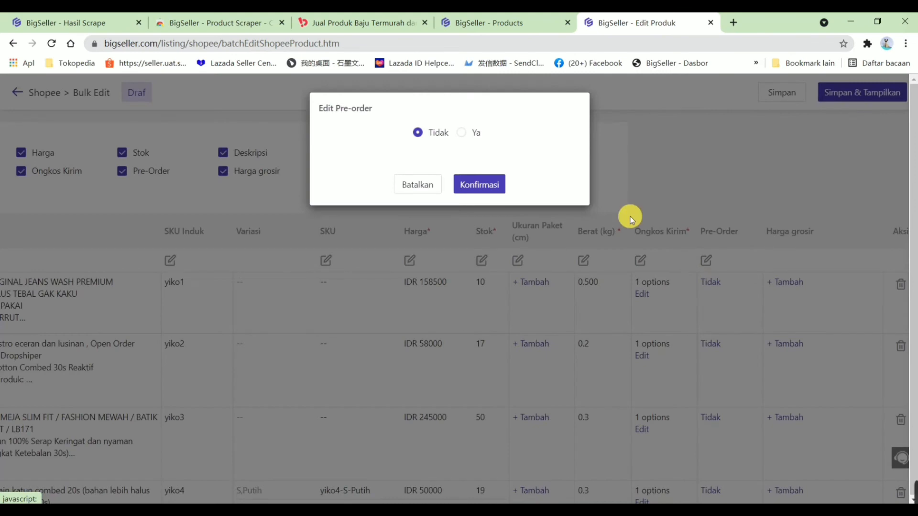
{"action": "left_click", "coordinate": [462, 137]}
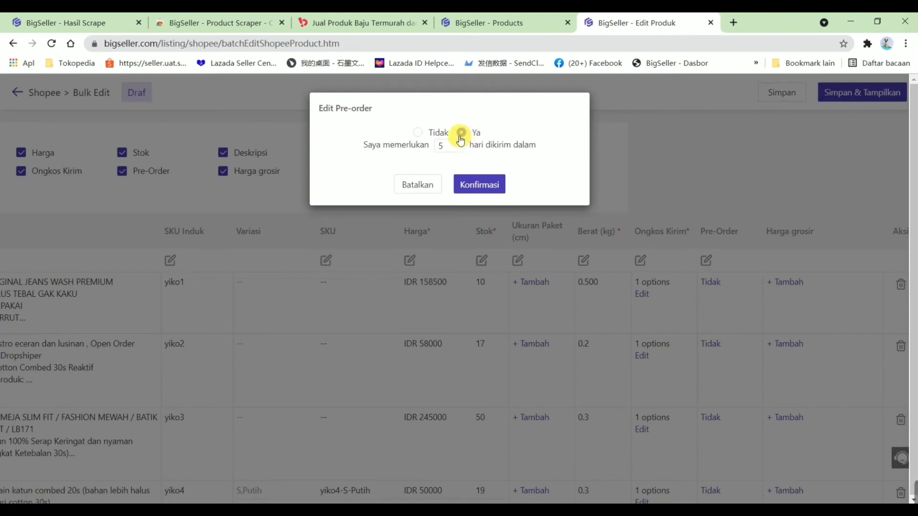
{"action": "left_click", "coordinate": [424, 135]}
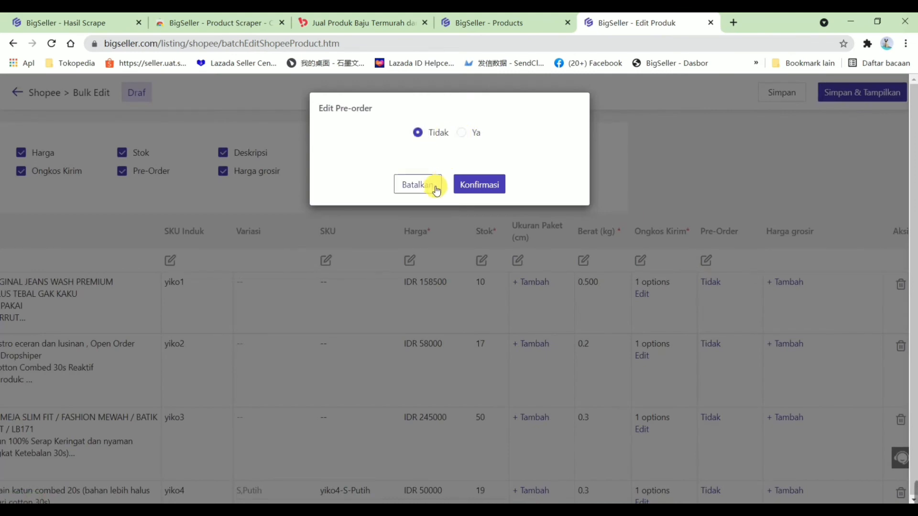
{"action": "left_click", "coordinate": [475, 185]}
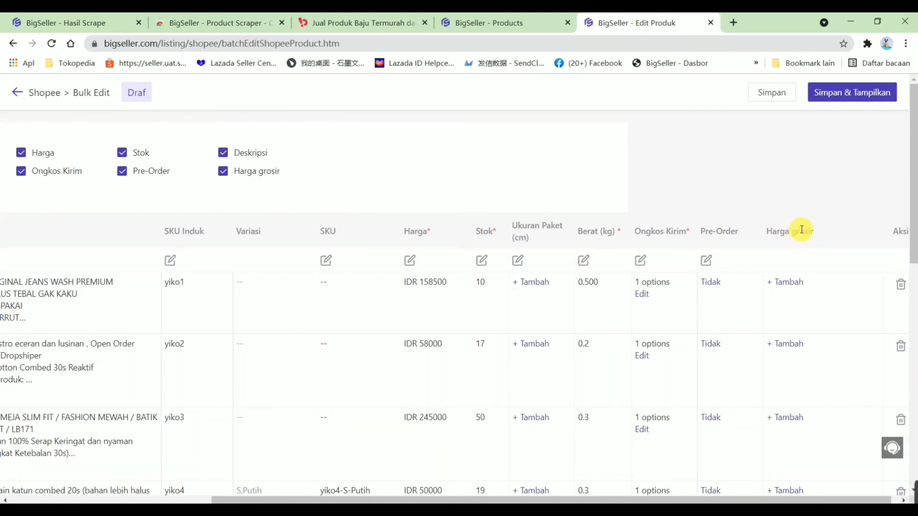
Examine the wholesale price (Harga grosir) entry for the first product and leave it without saving
{"action": "left_click", "coordinate": [783, 283]}
{"action": "left_click", "coordinate": [353, 169]}
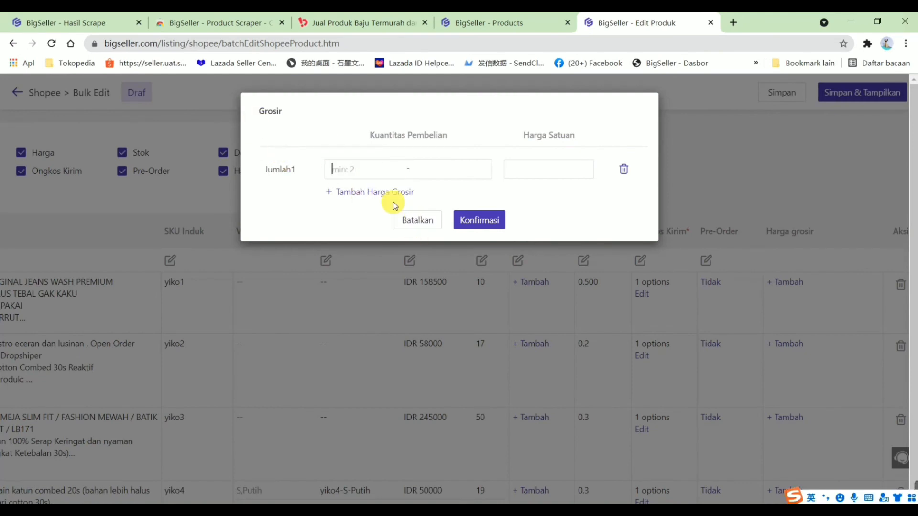
{"action": "left_click", "coordinate": [417, 221]}
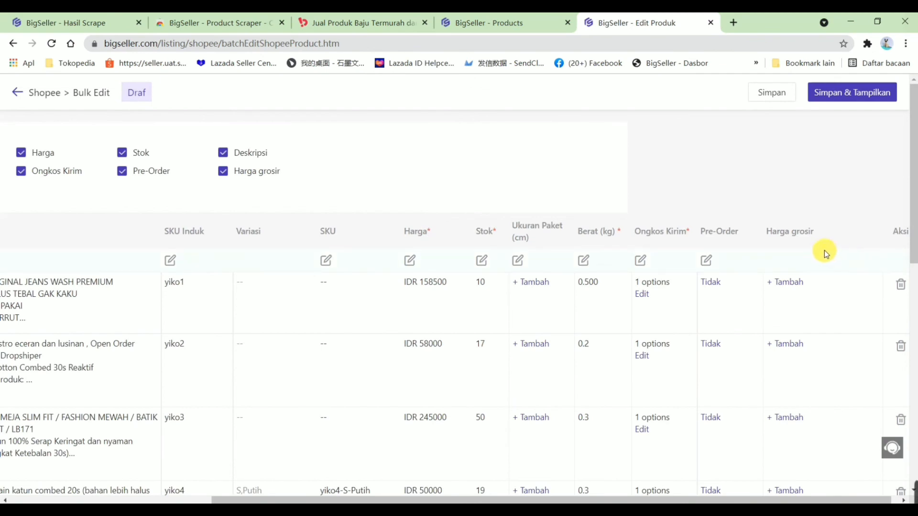
Review the edited product rows, try to save and publish them all, and read the validation message
{"action": "scroll", "coordinate": [674, 357], "scroll_direction": "down", "scroll_amount": 3}
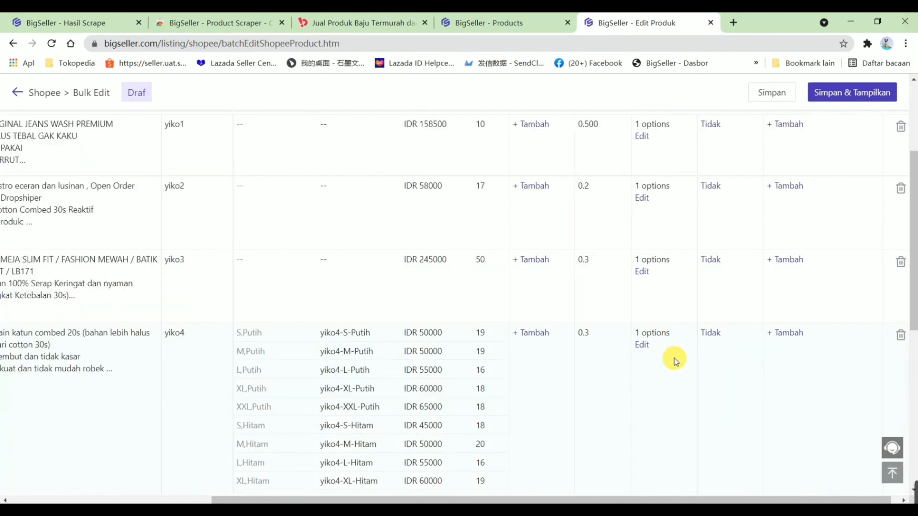
{"action": "scroll", "coordinate": [673, 357], "scroll_direction": "up", "scroll_amount": 3}
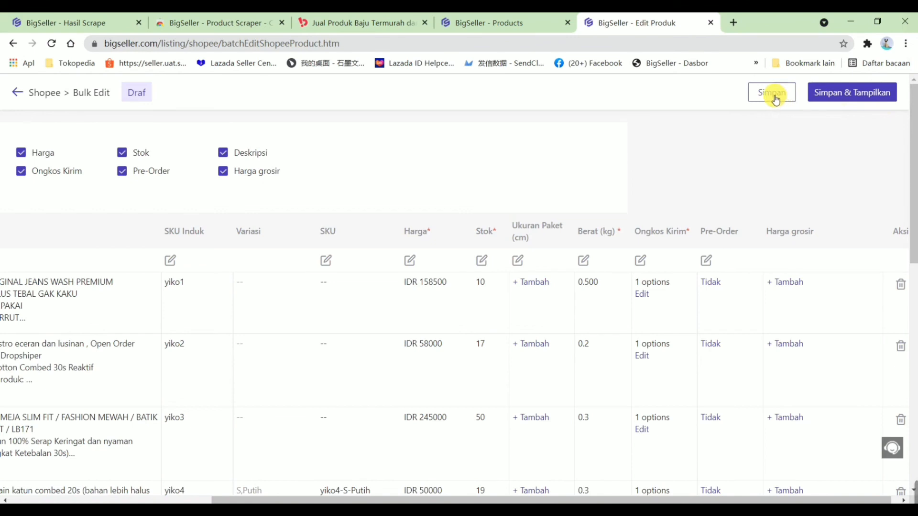
{"action": "left_click", "coordinate": [868, 97]}
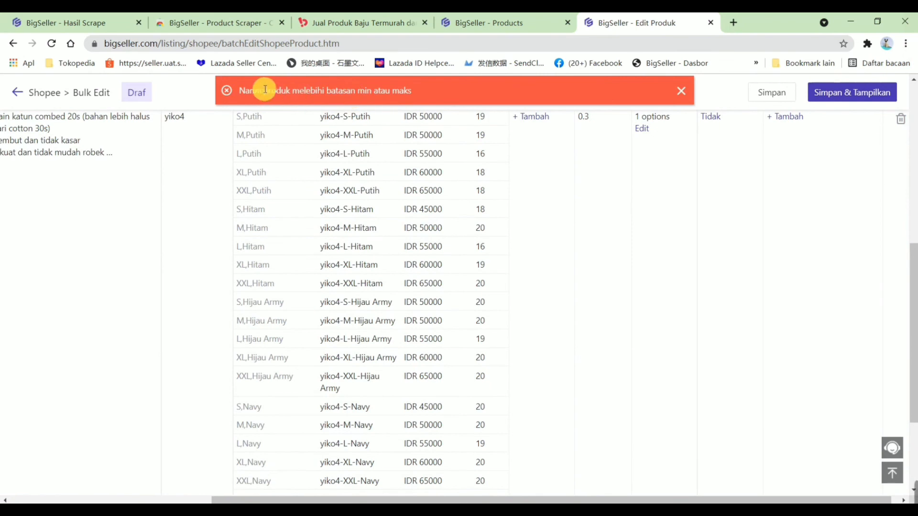
{"action": "left_click_drag", "start_coordinate": [250, 90], "coordinate": [406, 98]}
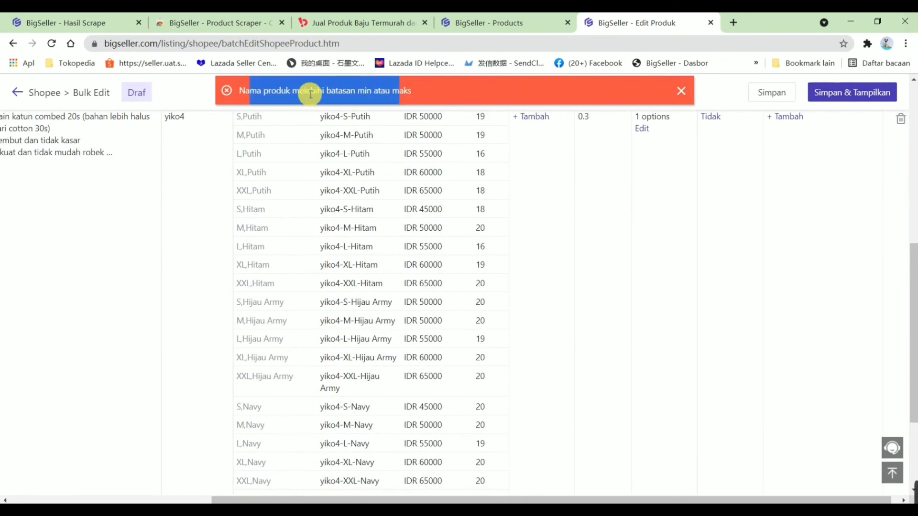
Shorten the yiko4 product's name by removing its last words so that it ends with "Pria i dont care cotto"
{"action": "left_click_drag", "start_coordinate": [480, 500], "coordinate": [279, 500]}
{"action": "left_click", "coordinate": [129, 146]}
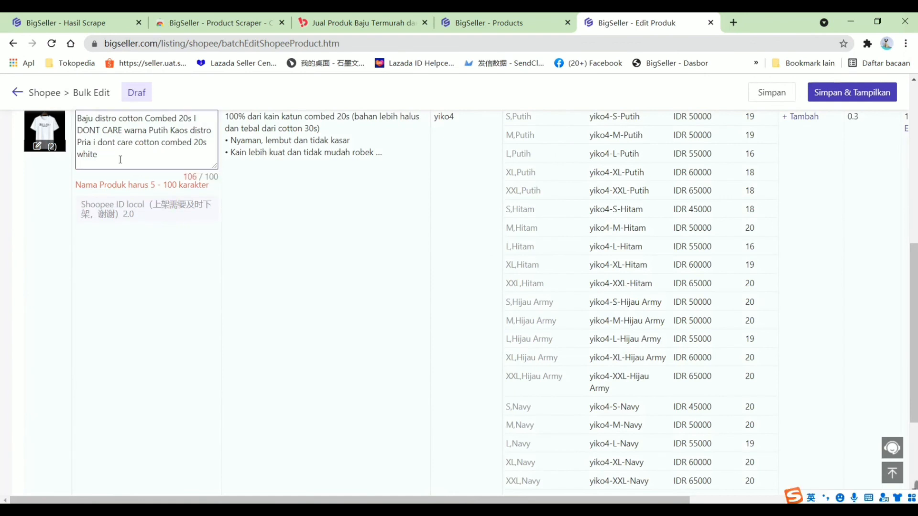
{"action": "left_click_drag", "start_coordinate": [72, 158], "coordinate": [161, 142]}
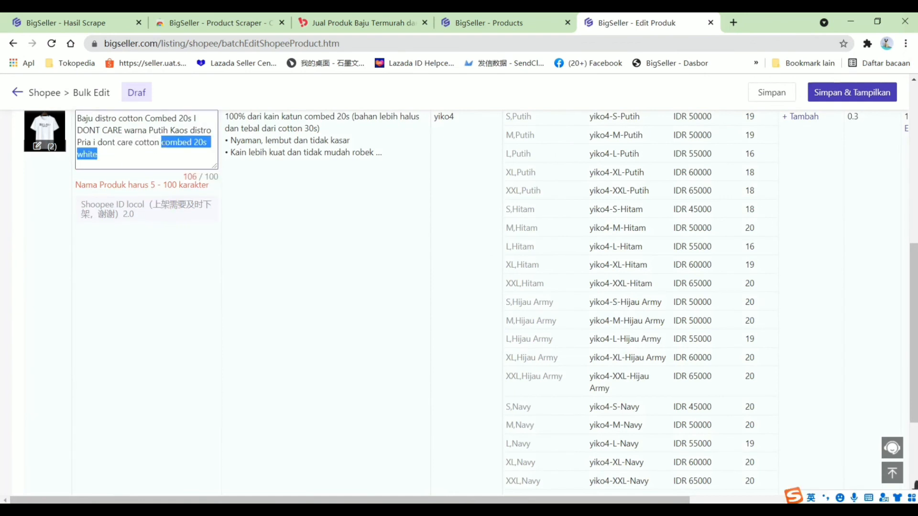
{"action": "key", "text": "BackSpace"}
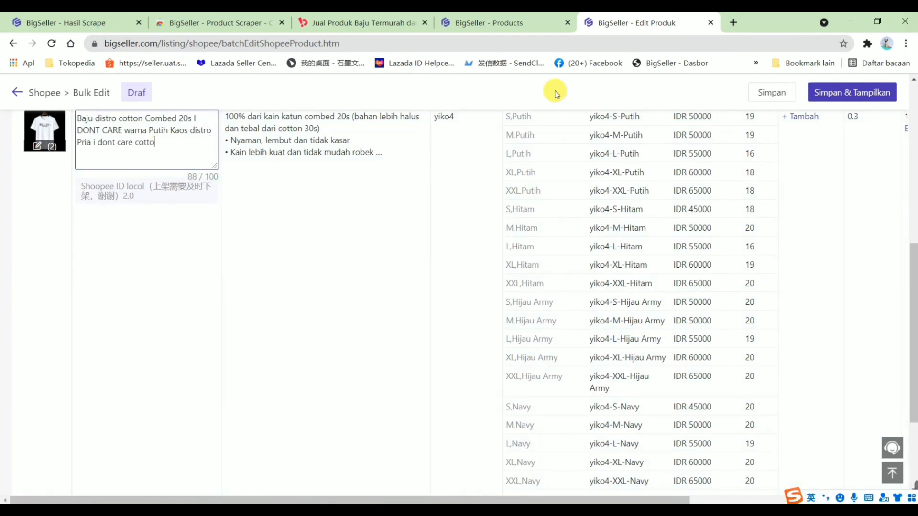
Save and publish all the edited products, read the Mass Edit result, and close it
{"action": "left_click", "coordinate": [858, 91]}
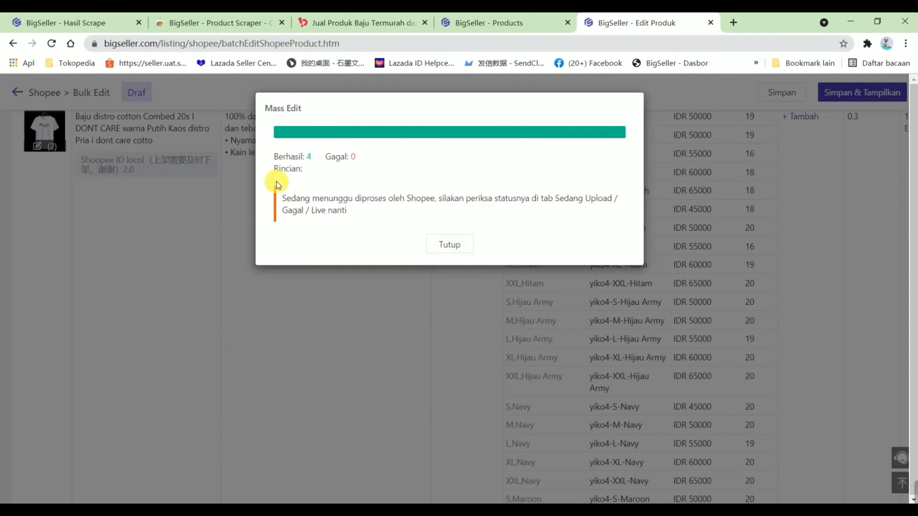
{"action": "left_click_drag", "start_coordinate": [291, 198], "coordinate": [378, 207]}
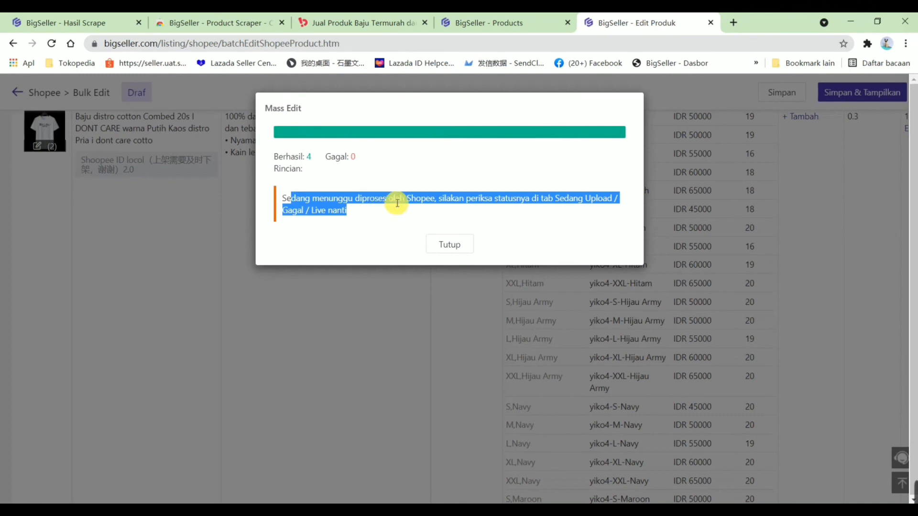
{"action": "left_click", "coordinate": [408, 199]}
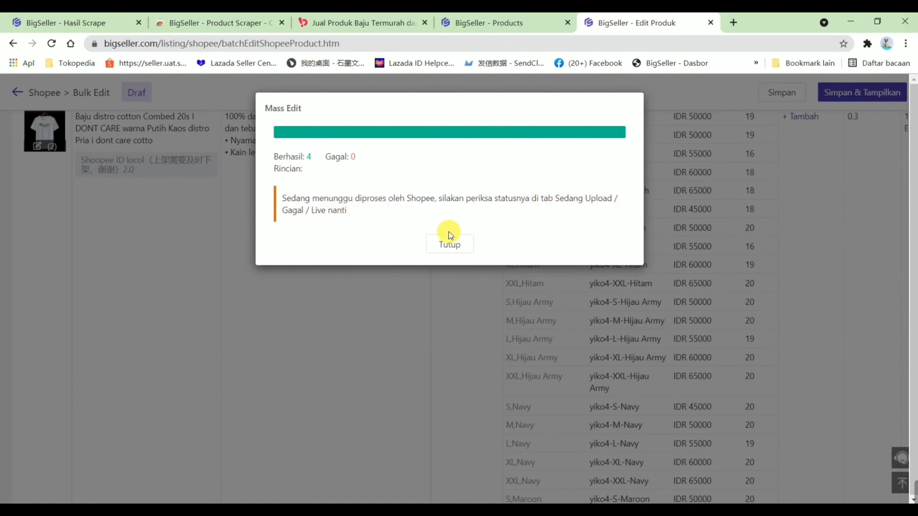
{"action": "left_click", "coordinate": [463, 251]}
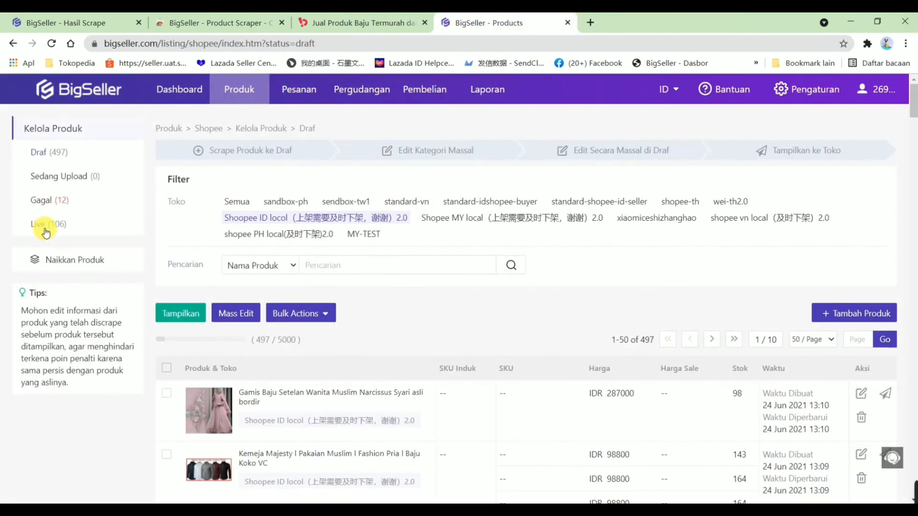
Check the Live product list for the published items, and examine the error reasons in the Gagal list
{"action": "left_click", "coordinate": [55, 225]}
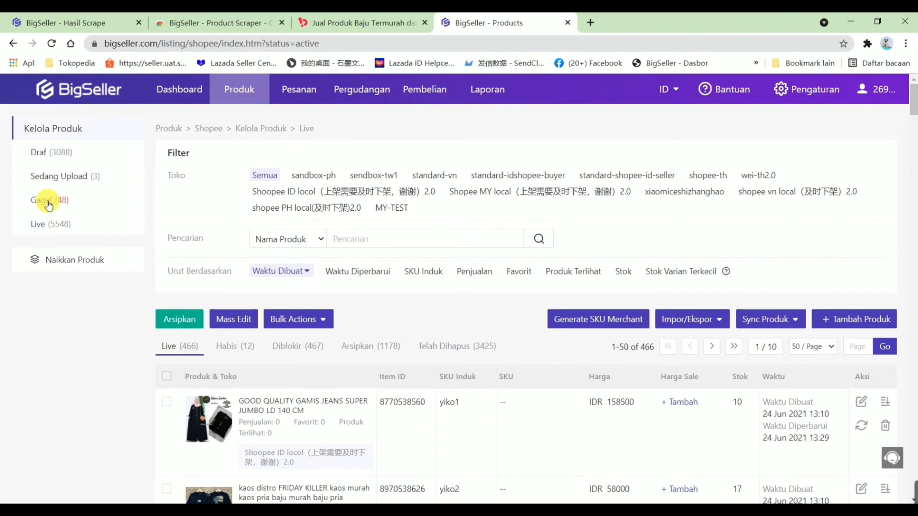
{"action": "left_click", "coordinate": [48, 203]}
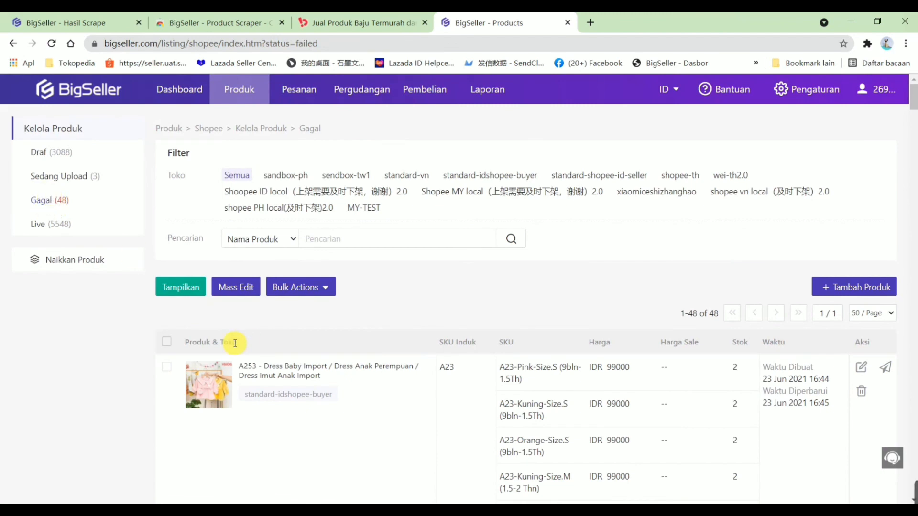
{"action": "scroll", "coordinate": [234, 343], "scroll_direction": "down", "scroll_amount": 4}
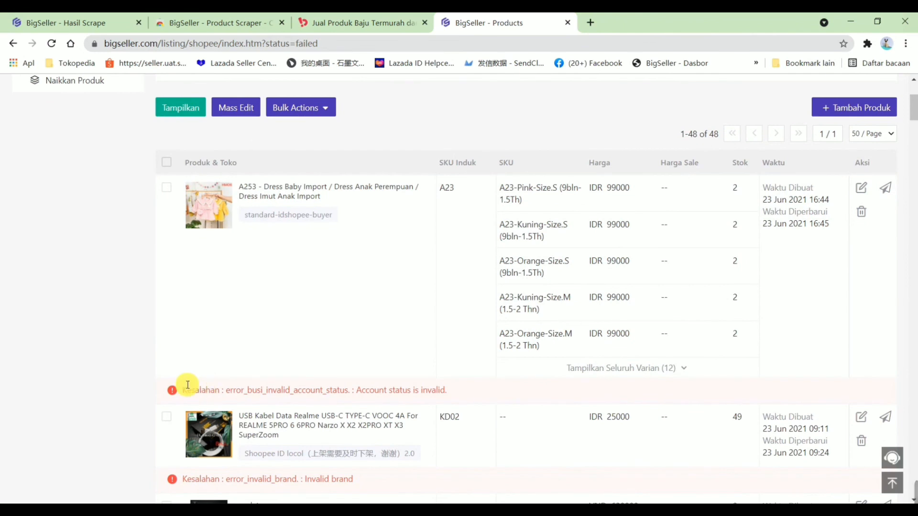
{"action": "left_click_drag", "start_coordinate": [188, 385], "coordinate": [449, 397]}
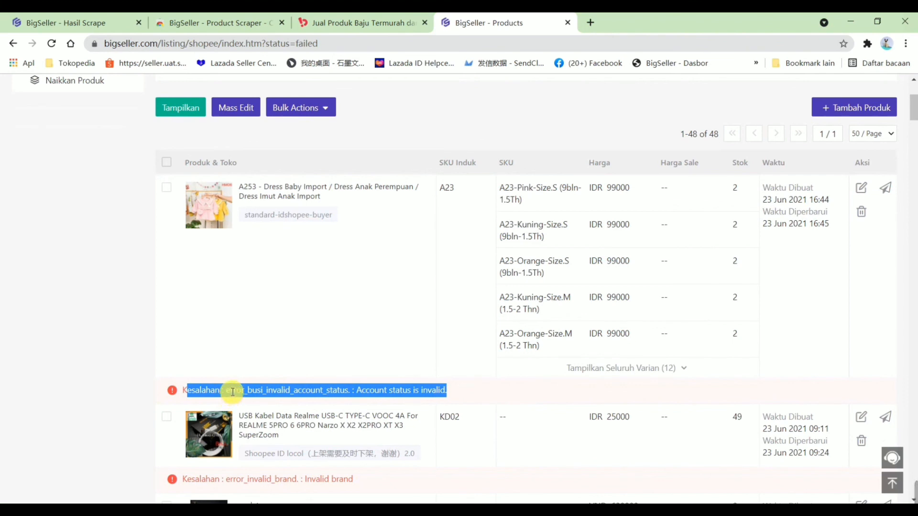
{"action": "scroll", "coordinate": [222, 318], "scroll_direction": "up", "scroll_amount": 4}
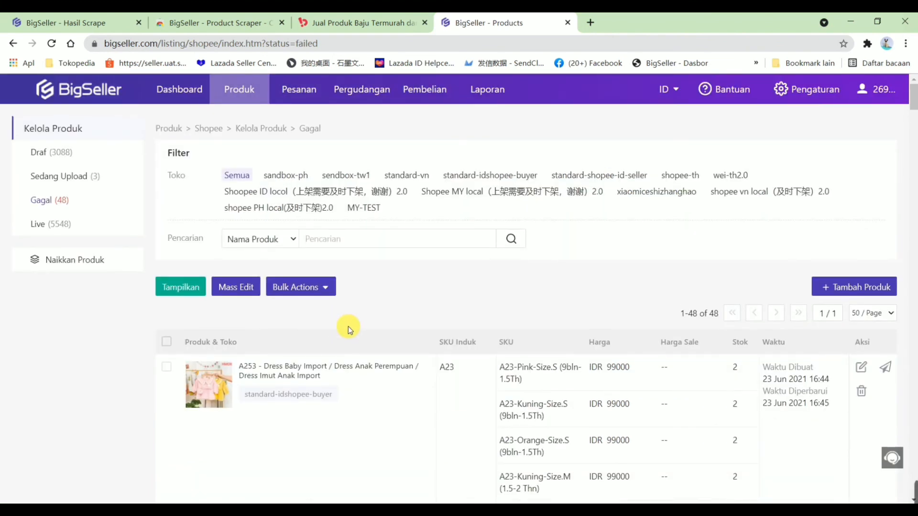